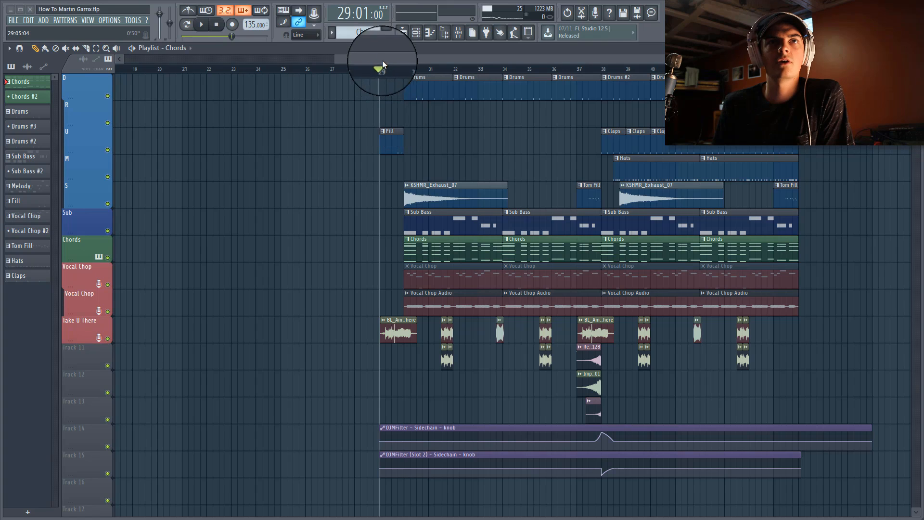
# Step: Play the drop arrangement from bar 29 through its last clips, then stop playback
pyautogui.scroll(3, 380, 58)
pyautogui.scroll(-4, 404, 65)
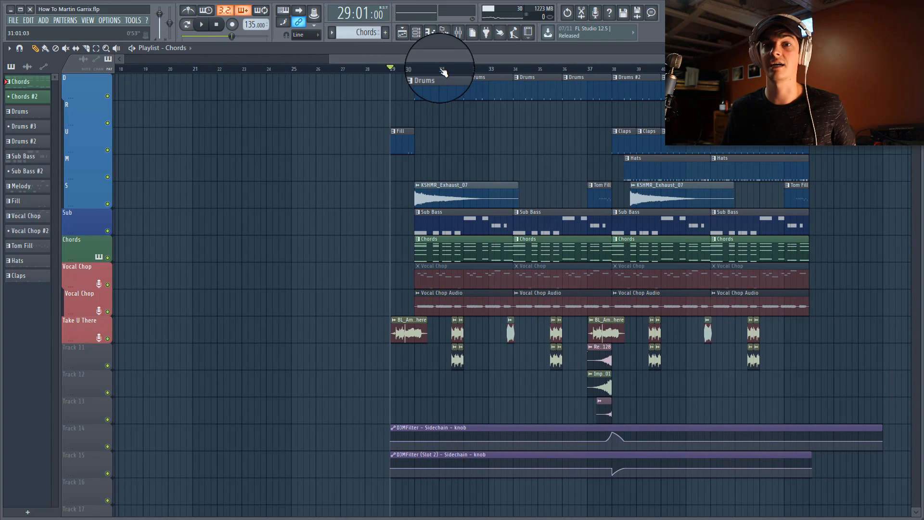
pyautogui.press('space')
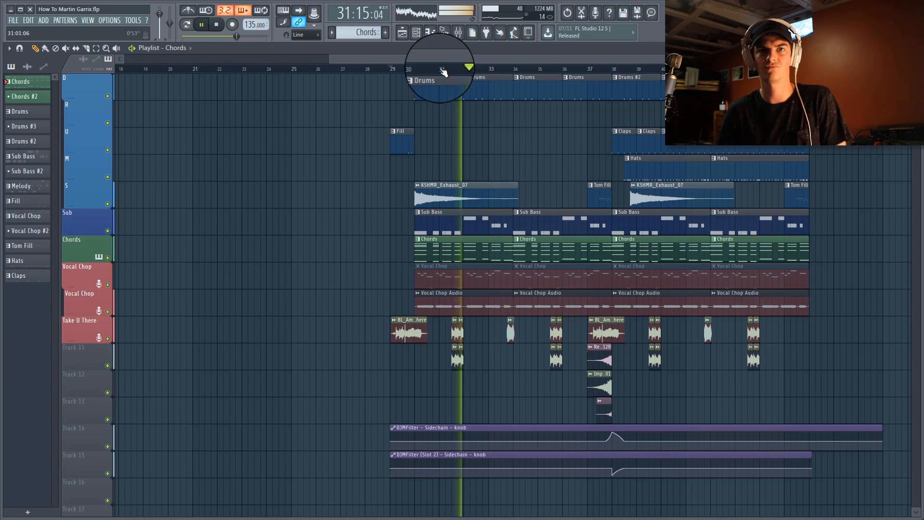
pyautogui.scroll(2, 431, 60)
pyautogui.moveTo(431, 59); pyautogui.dragTo(462, 59)
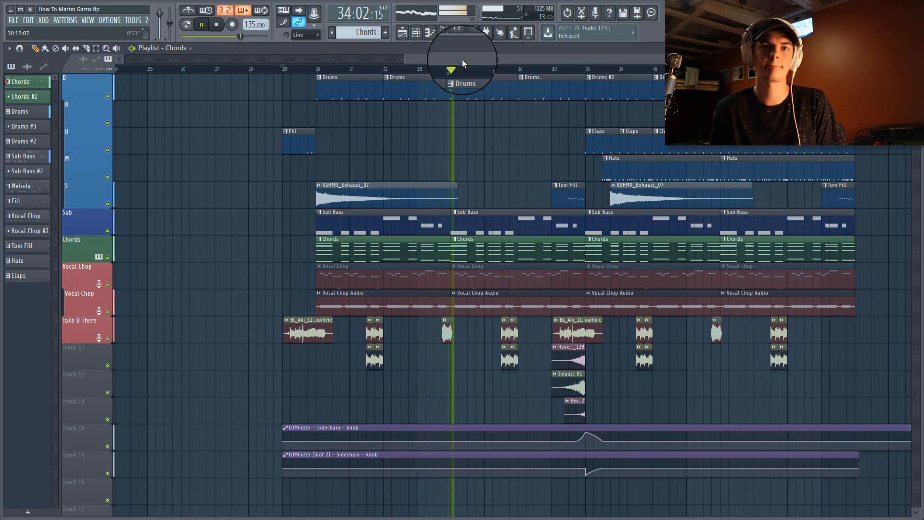
pyautogui.scroll(2, 483, 59)
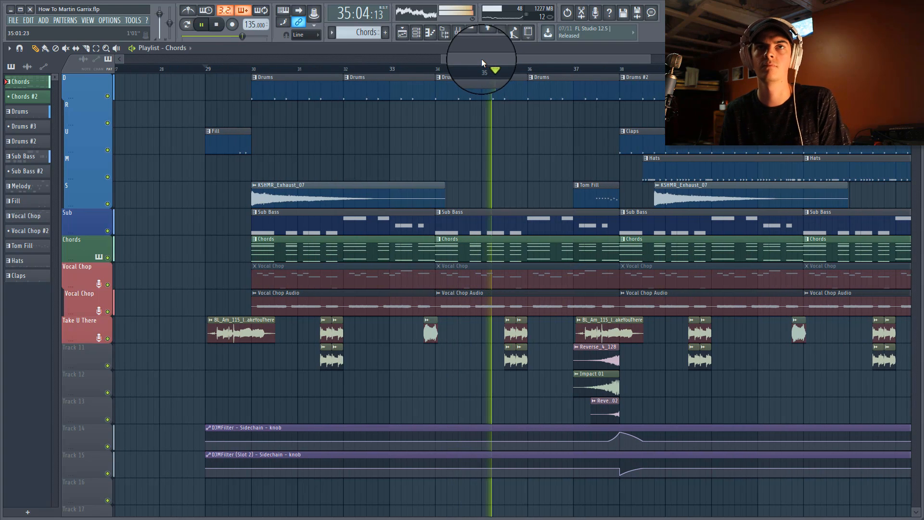
pyautogui.moveTo(484, 59); pyautogui.dragTo(488, 58)
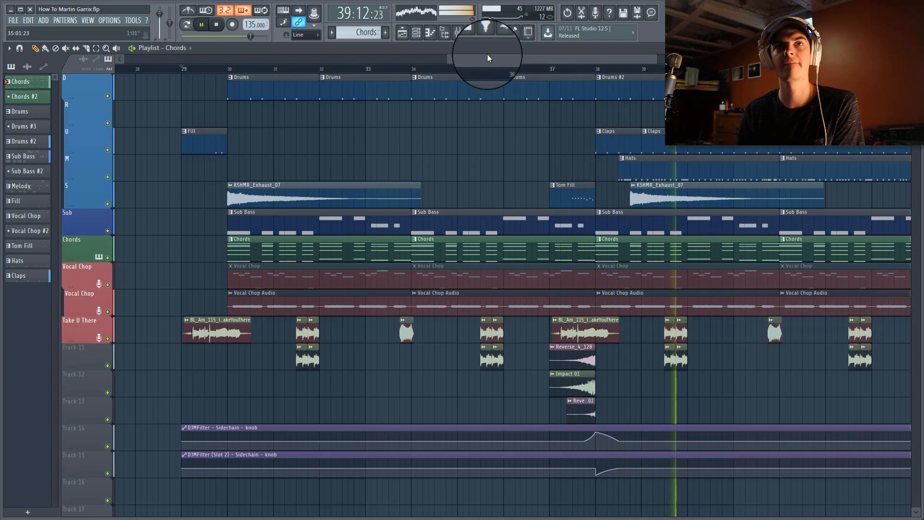
pyautogui.moveTo(487, 58); pyautogui.dragTo(509, 55)
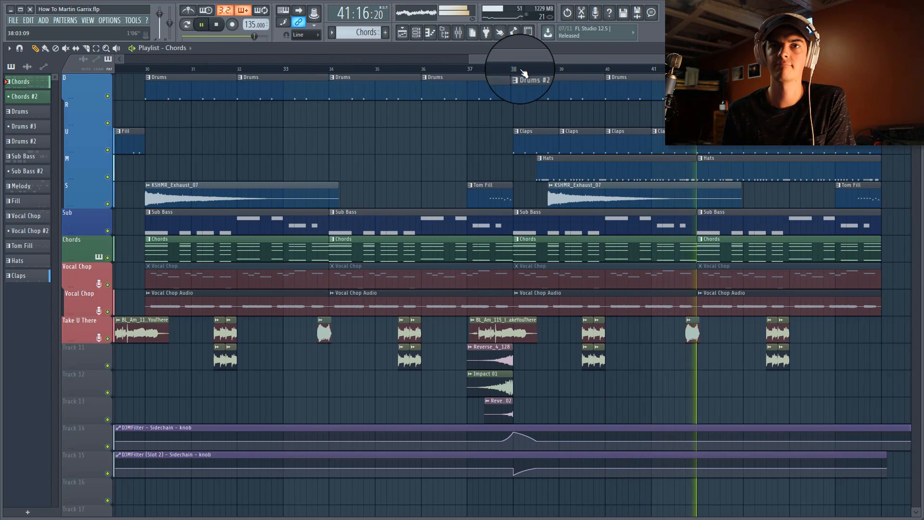
pyautogui.moveTo(510, 56); pyautogui.dragTo(515, 56)
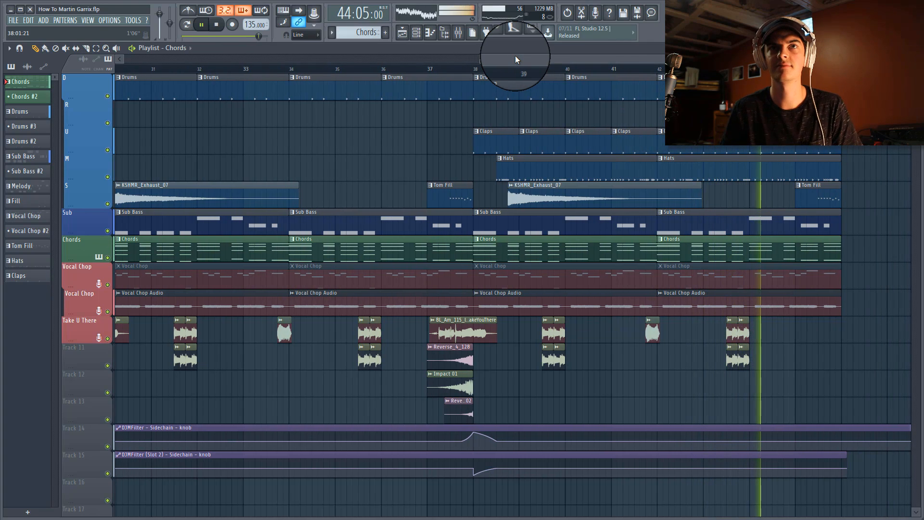
pyautogui.moveTo(512, 56); pyautogui.dragTo(521, 54)
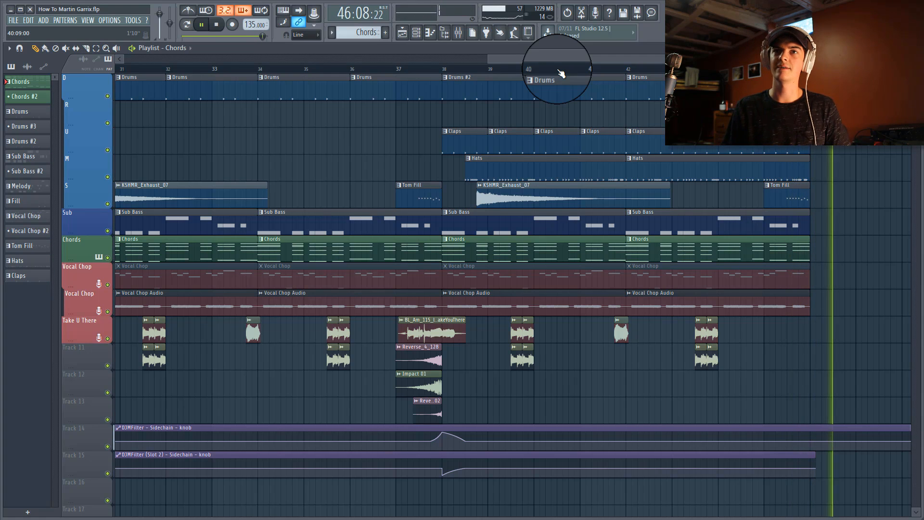
pyautogui.moveTo(559, 59); pyautogui.dragTo(518, 59)
pyautogui.press('space')
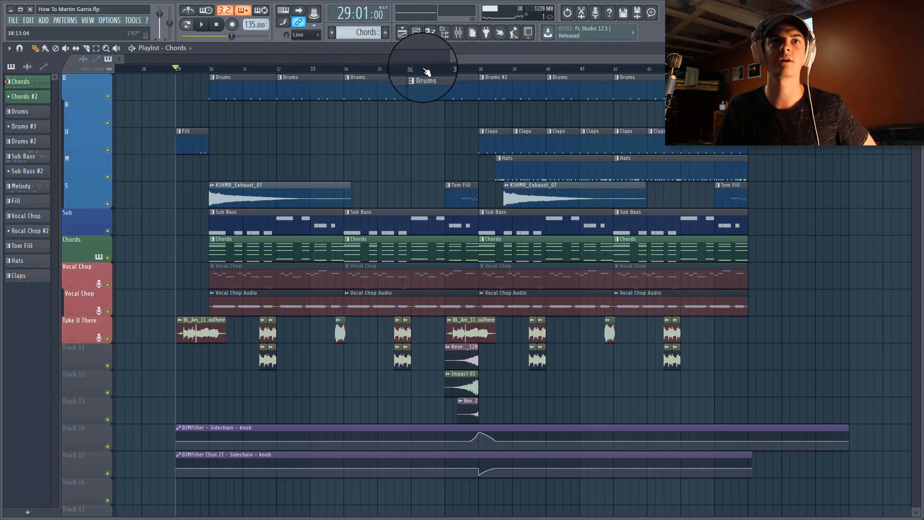
# Step: Open the Chords #2 pattern clip at the start of the playlist and turn off the effect slots on the chords mixer track
pyautogui.moveTo(427, 59); pyautogui.dragTo(387, 55)
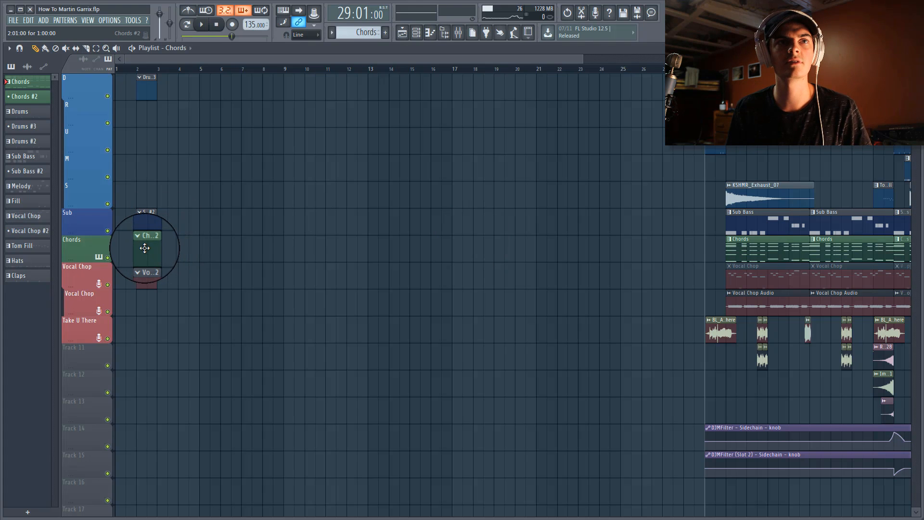
pyautogui.doubleClick(145, 248)
pyautogui.click(458, 33)
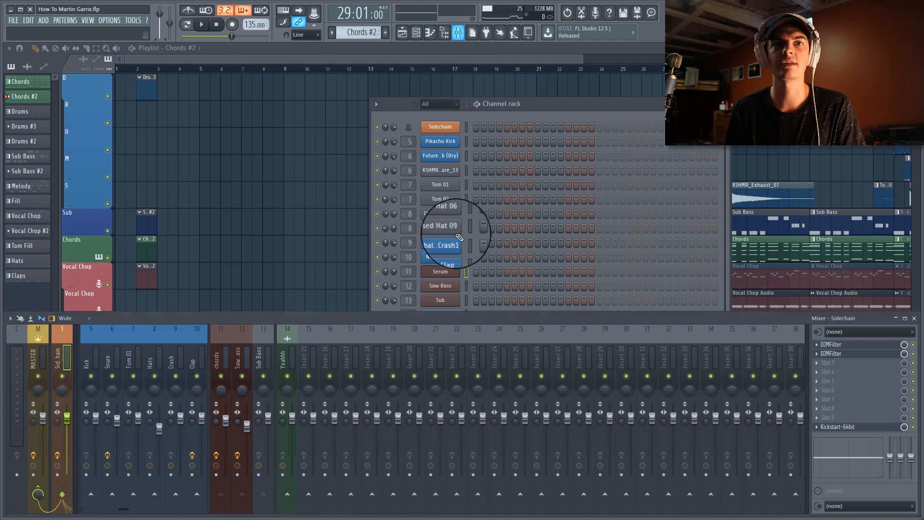
pyautogui.click(221, 366)
pyautogui.click(216, 455)
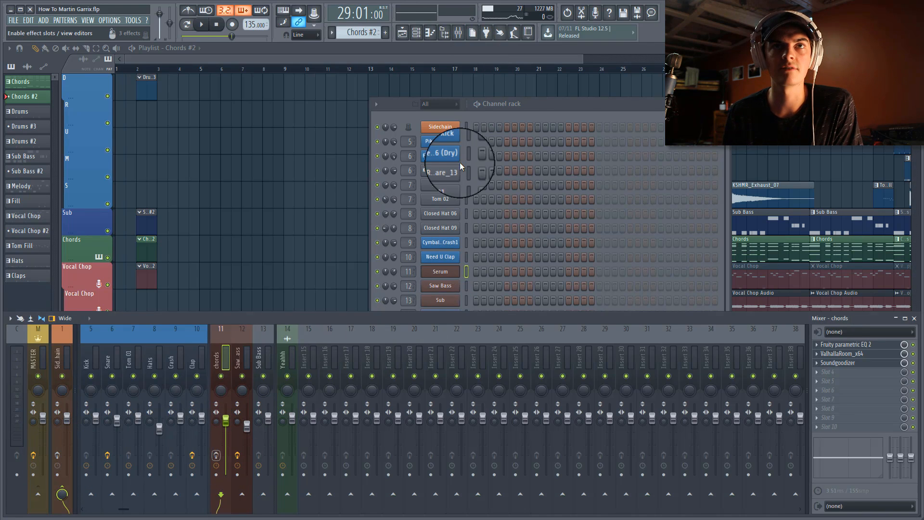
# Step: Open the Serum synth on the chords channel and examine its two oscillators individually and its effects chain
pyautogui.click(559, 114)
pyautogui.click(444, 276)
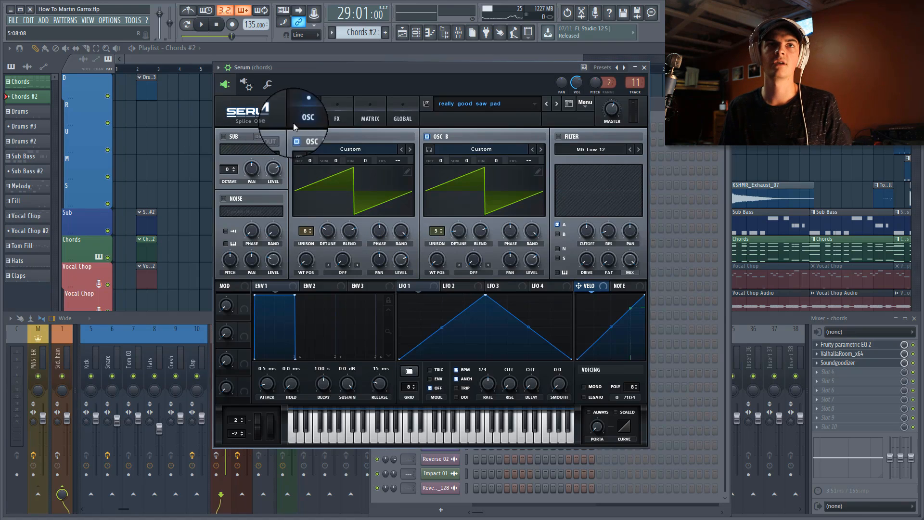
pyautogui.click(422, 136)
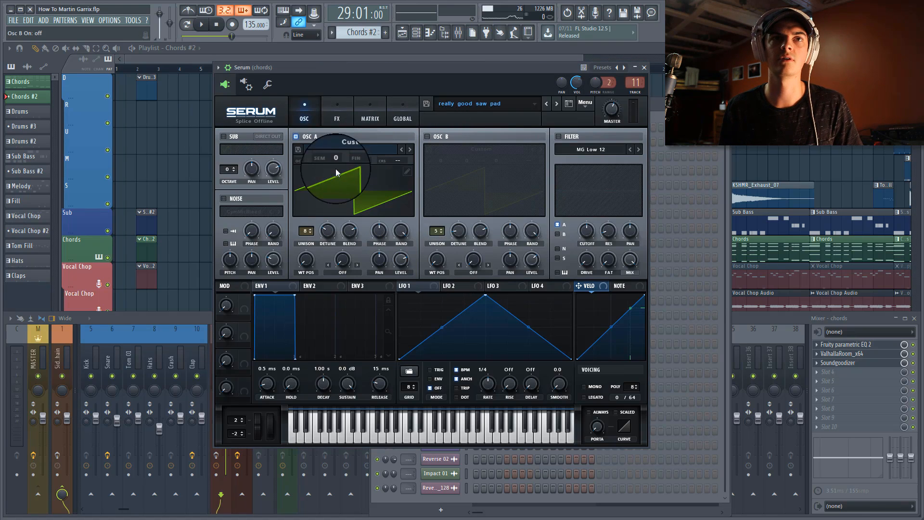
pyautogui.click(427, 136)
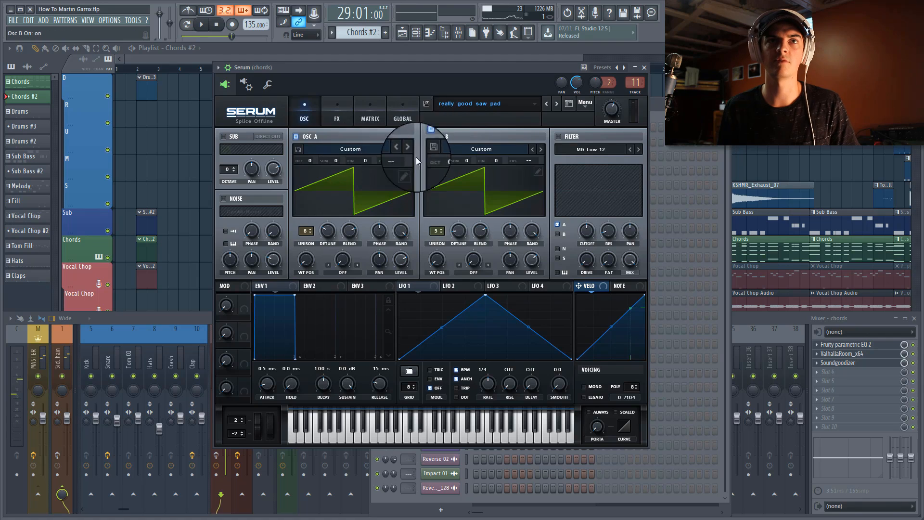
pyautogui.click(295, 136)
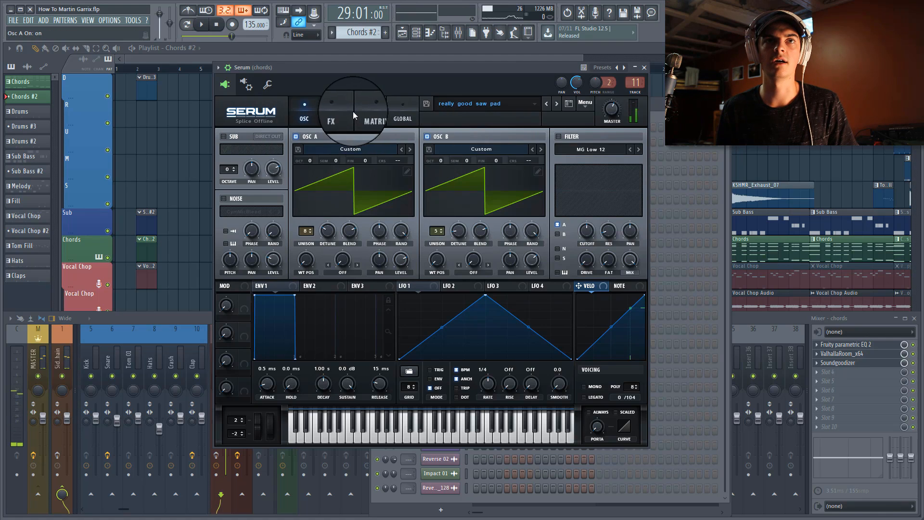
pyautogui.click(342, 113)
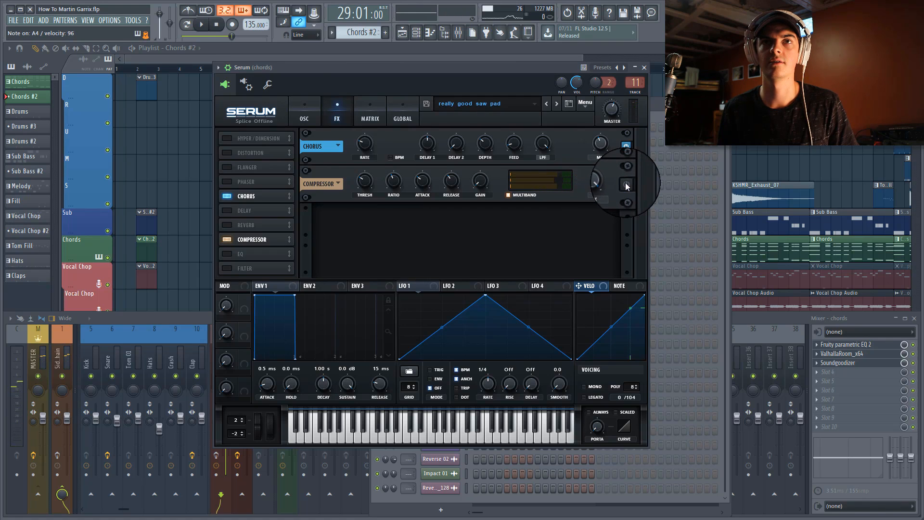
pyautogui.click(313, 108)
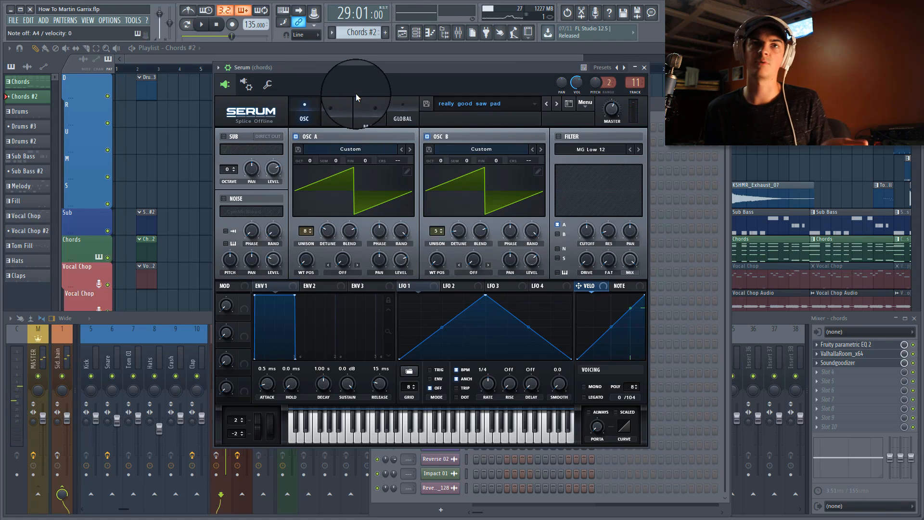
# Step: Inspect the Fruity parametric EQ 2, ValhallaRoom and Soundgoodizer settings on the chords mixer track
pyautogui.click(795, 315)
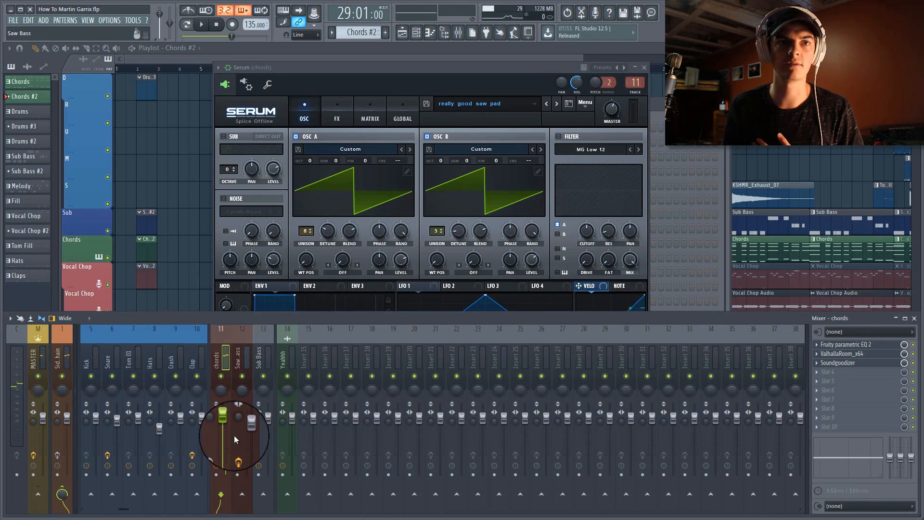
pyautogui.click(839, 353)
pyautogui.click(840, 344)
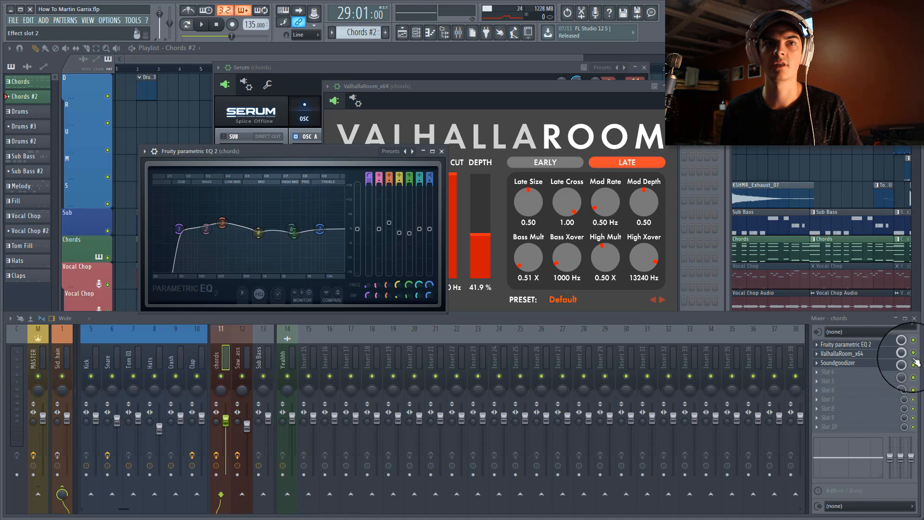
pyautogui.moveTo(501, 90); pyautogui.dragTo(459, 77)
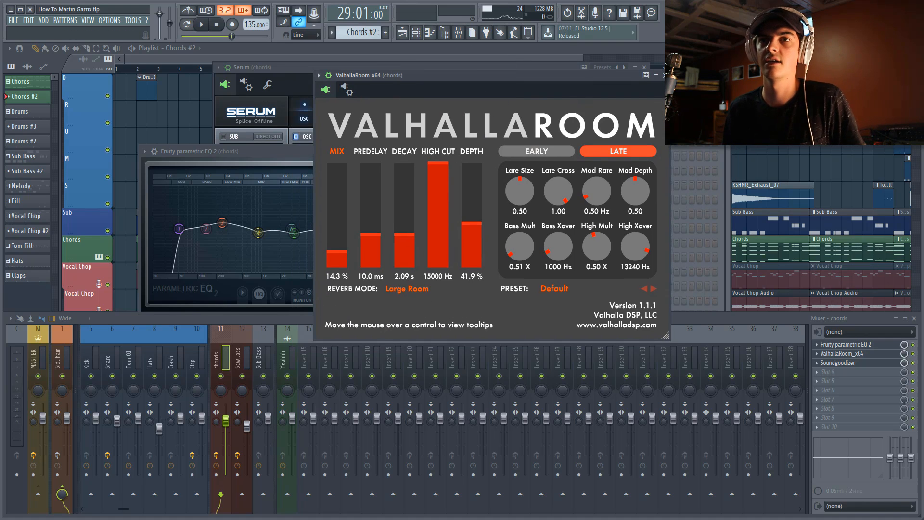
pyautogui.click(839, 365)
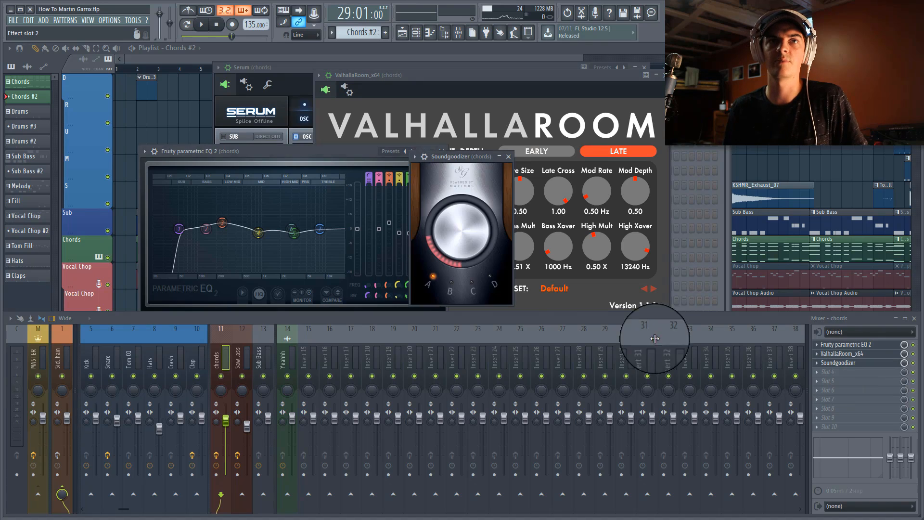
pyautogui.moveTo(457, 160)
pyautogui.mouseDown()
pyautogui.moveTo(466, 158)
pyautogui.moveTo(457, 156)
pyautogui.mouseUp()
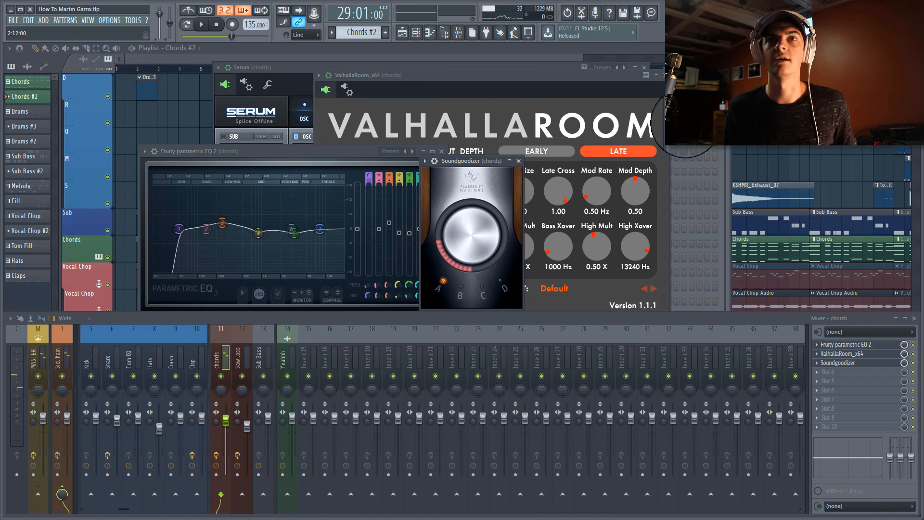
# Step: Close the plug-in and mixer windows and open the Chords pattern's Serum notes in the piano roll
pyautogui.press('F6')
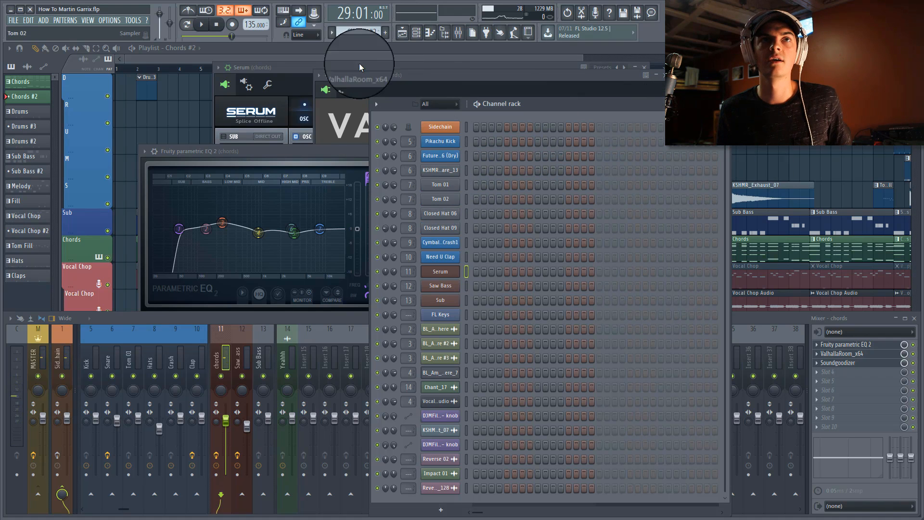
pyautogui.press('F12')
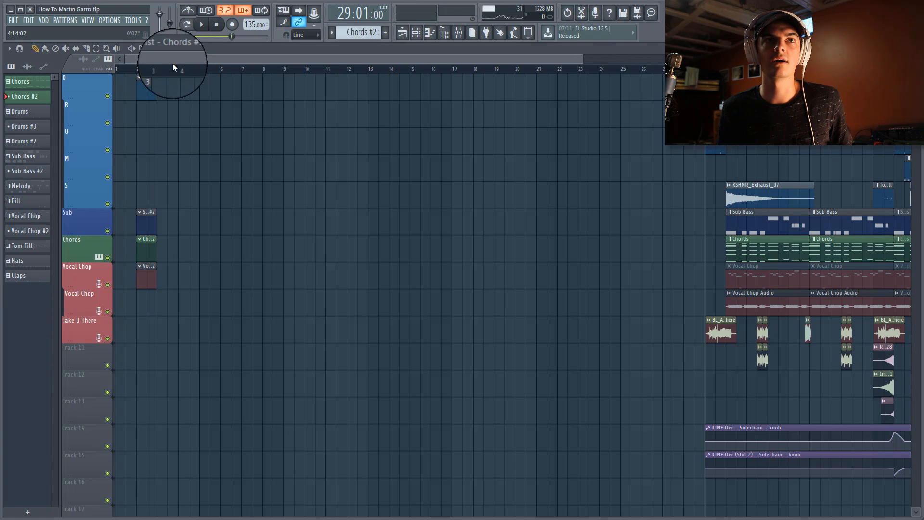
pyautogui.click(754, 251)
pyautogui.doubleClick(754, 251)
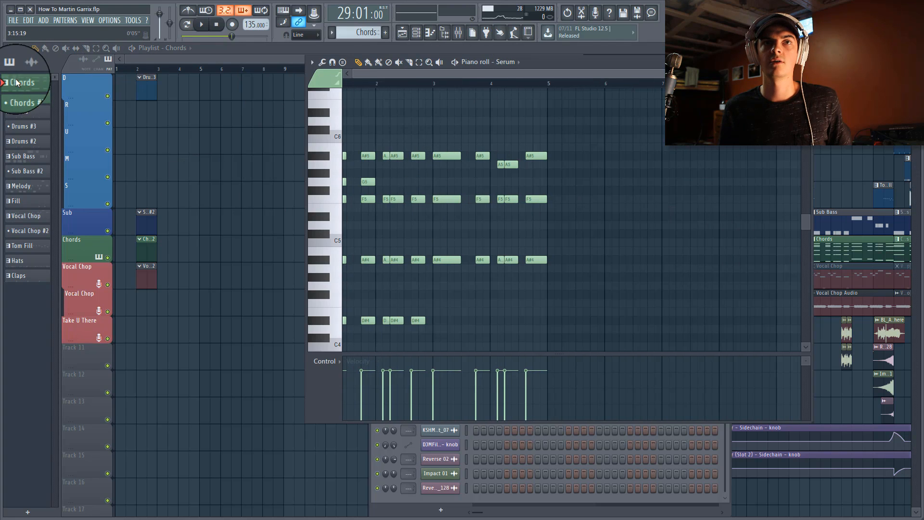
# Step: Examine the four-bar chord notes in the piano roll and play the Chords pattern
pyautogui.scroll(4, 376, 81)
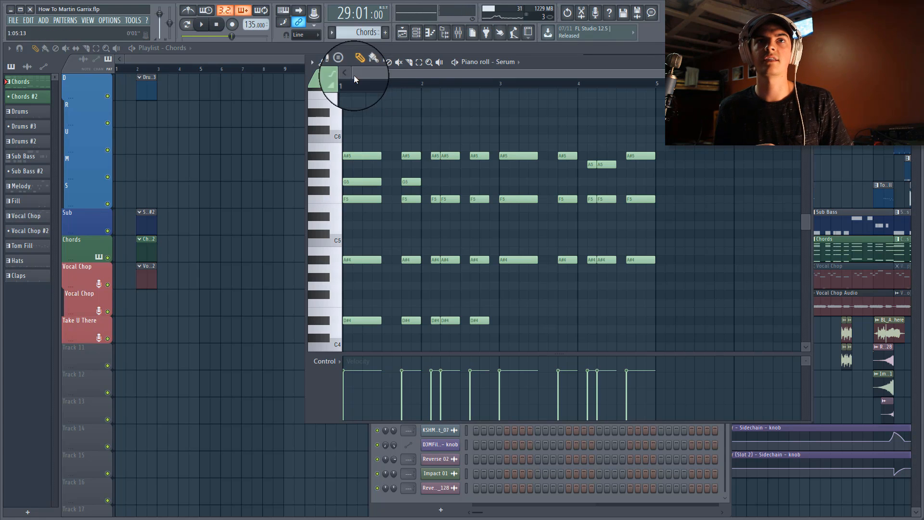
pyautogui.scroll(4, 367, 81)
pyautogui.moveTo(370, 75); pyautogui.dragTo(316, 74)
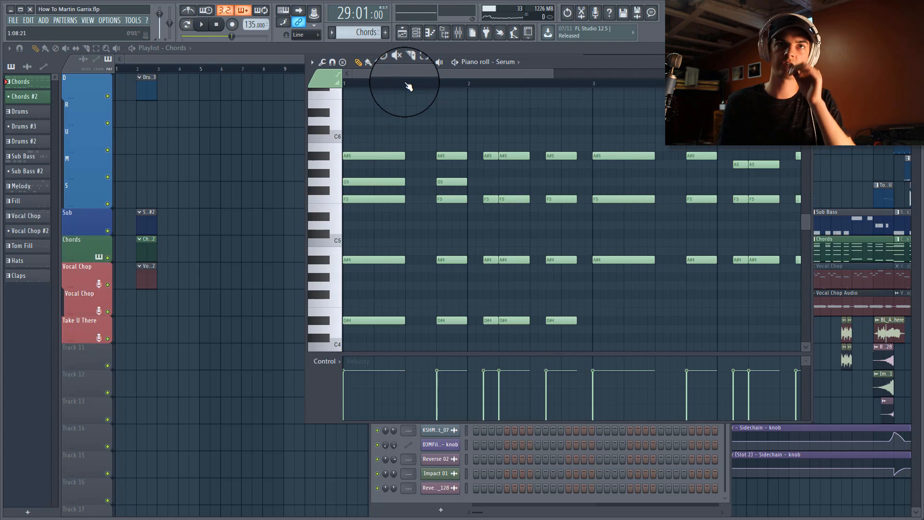
pyautogui.scroll(-4, 408, 86)
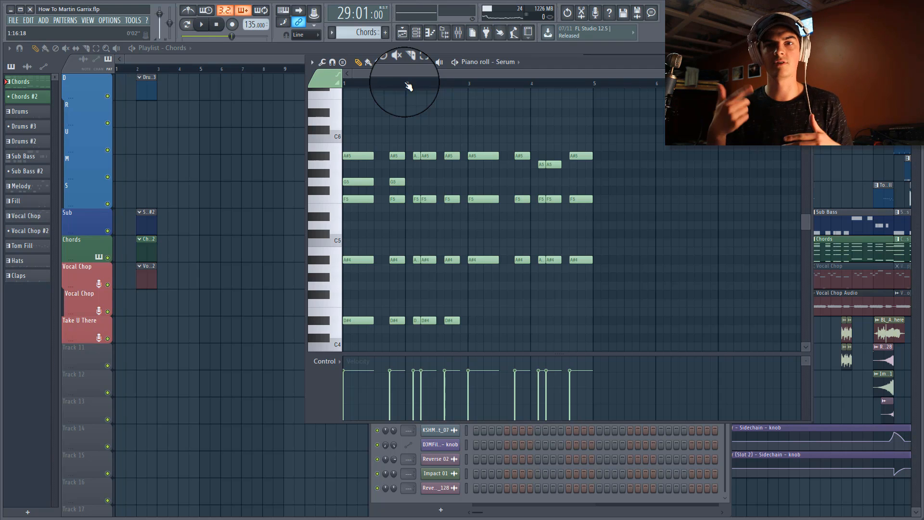
pyautogui.scroll(6, 408, 85)
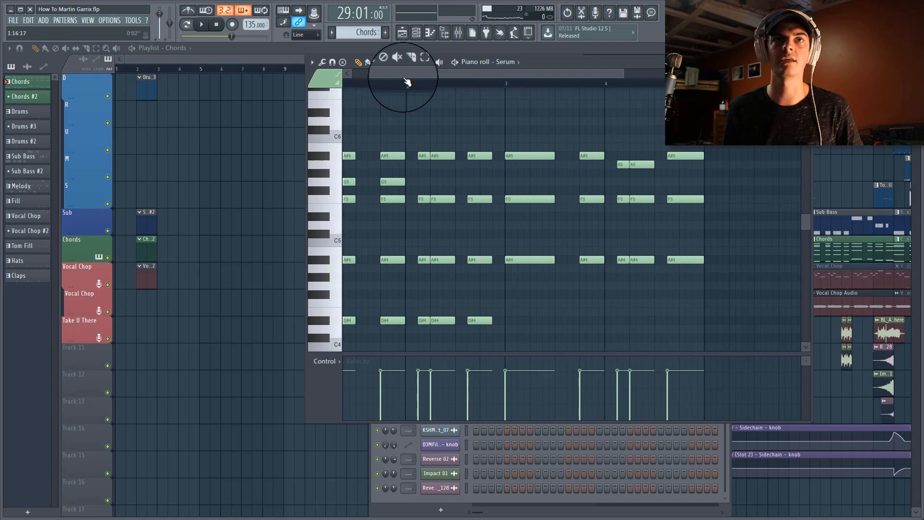
pyautogui.scroll(-5, 416, 86)
pyautogui.scroll(-2, 415, 86)
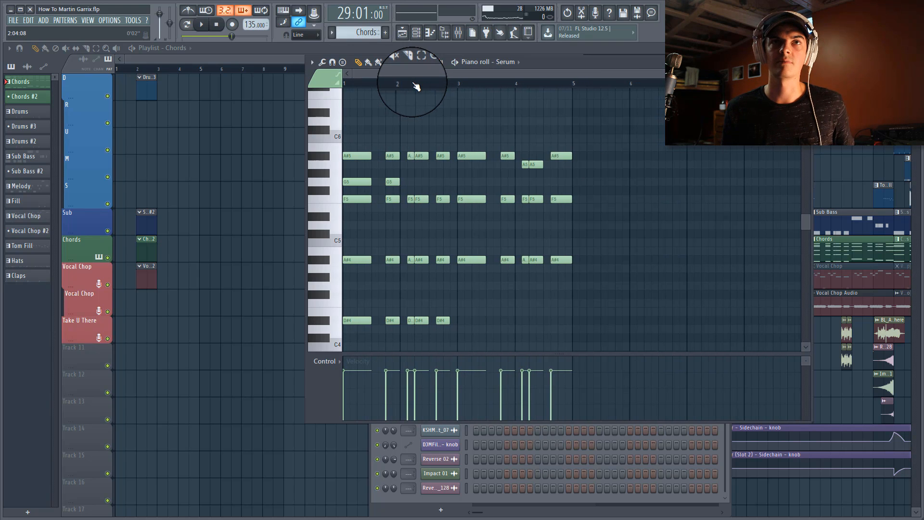
pyautogui.press('space')
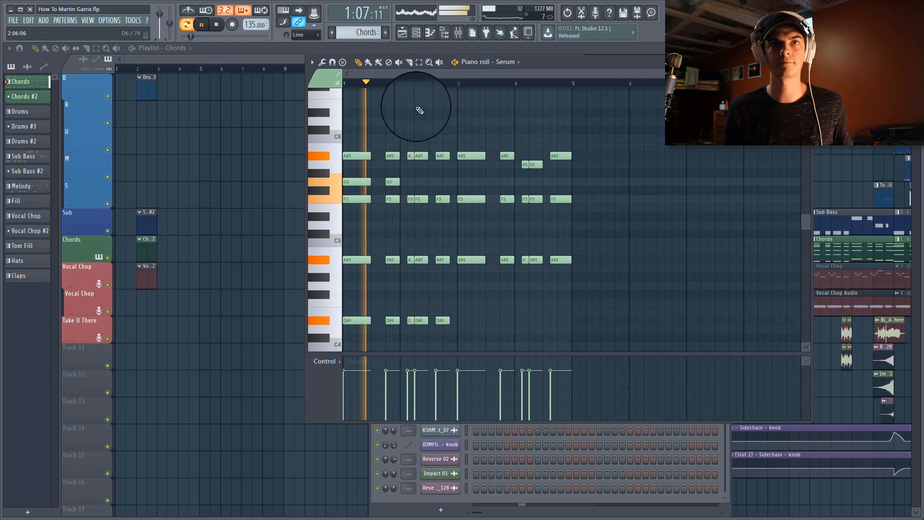
pyautogui.scroll(3, 406, 82)
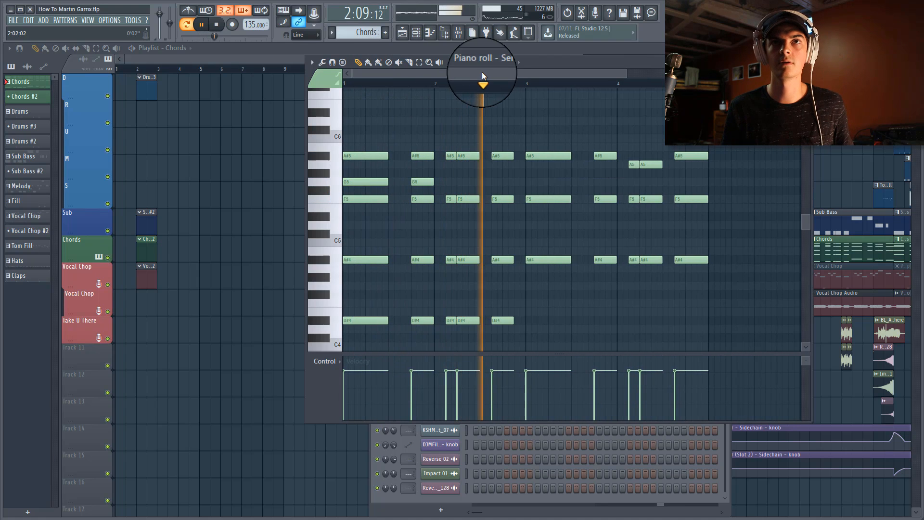
# Step: Lower the piano roll window, bring the channel rack to the front and stop the pattern's playback
pyautogui.moveTo(620, 60); pyautogui.dragTo(640, 118)
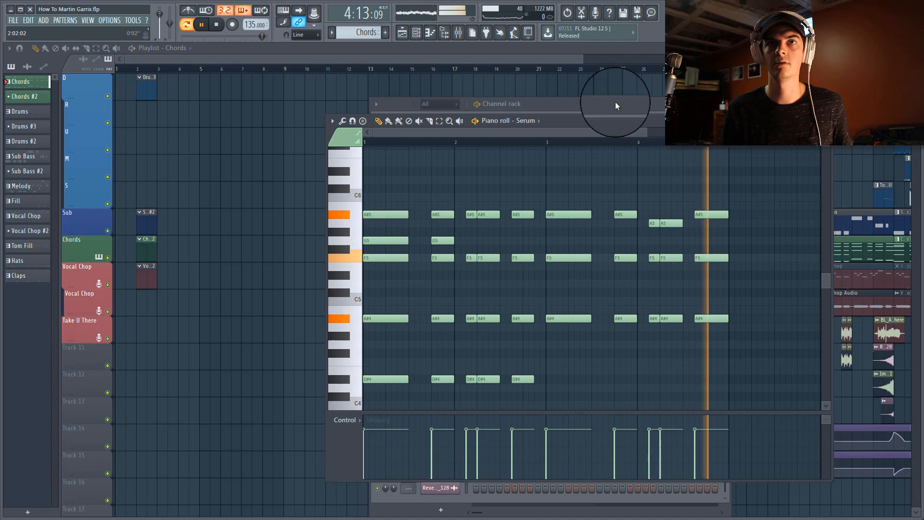
pyautogui.click(615, 103)
pyautogui.press('space')
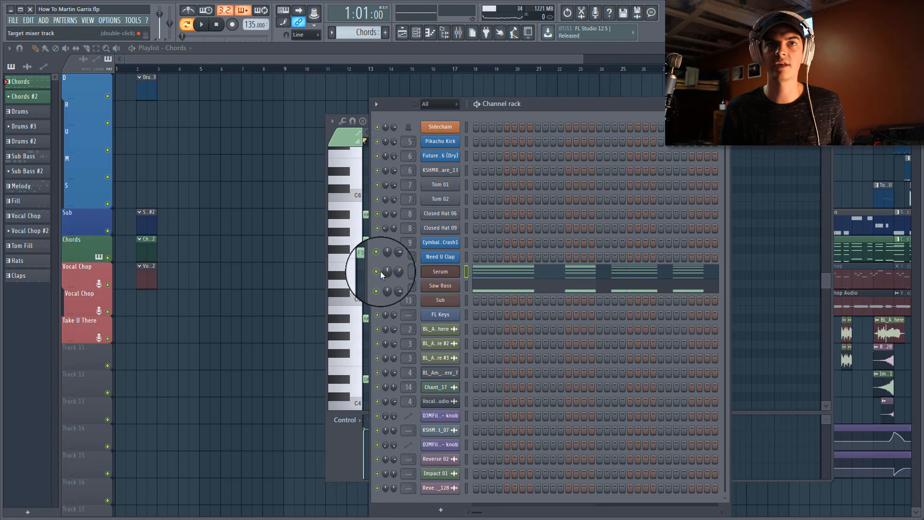
# Step: Open the Saw Bass channel's Sylenth1 instrument and move its window clear of the channel rack's edge to show the whole synth
pyautogui.click(517, 288)
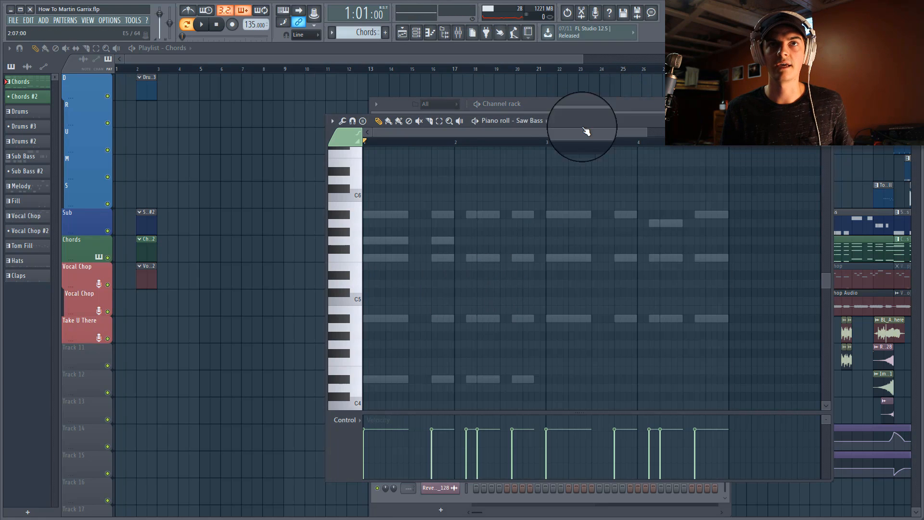
pyautogui.click(561, 107)
pyautogui.rightClick(454, 283)
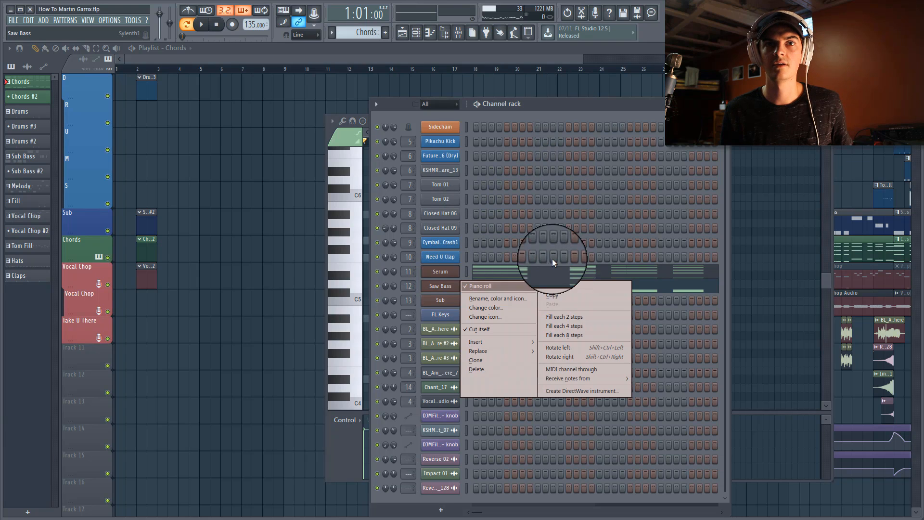
pyautogui.click(557, 286)
pyautogui.click(428, 287)
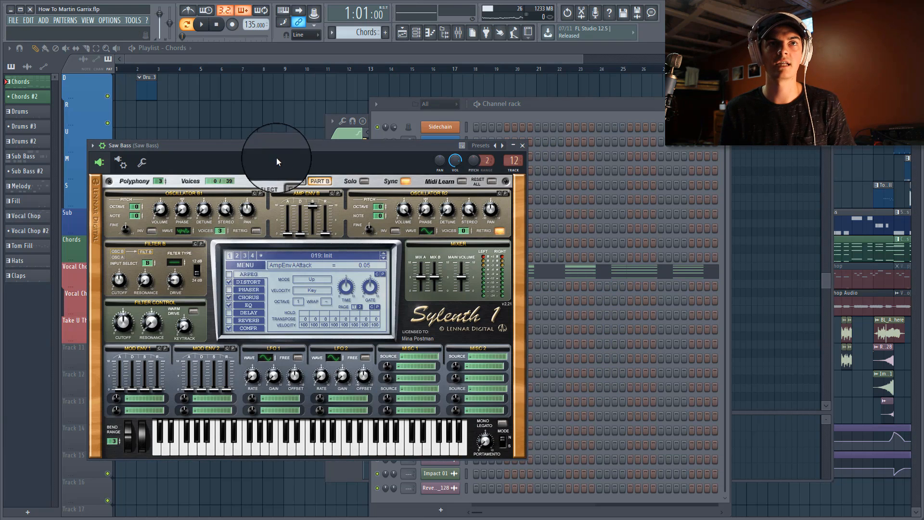
pyautogui.moveTo(267, 145); pyautogui.dragTo(337, 131)
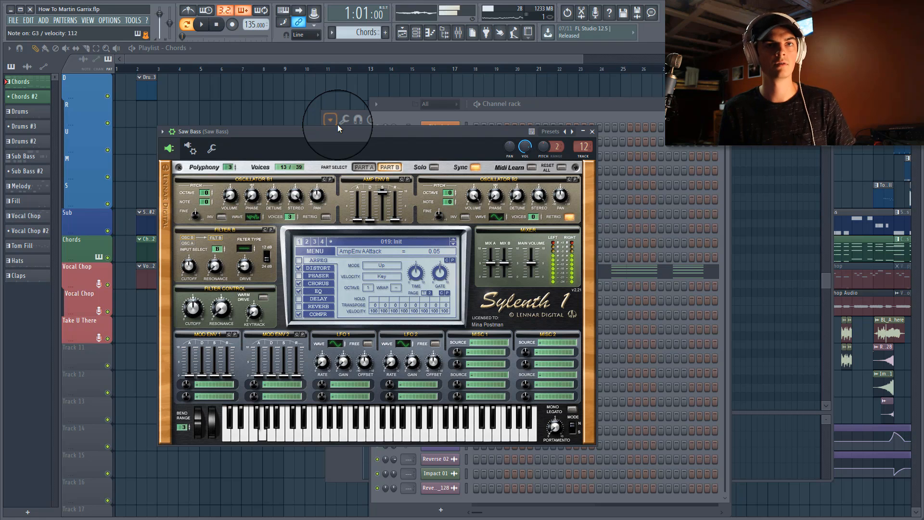
# Step: Inspect Fruity parametric EQ 2 and OTT on the Saw Bass mixer track and switch the Saw Bass Sylenth1 view to Part A
pyautogui.click(458, 32)
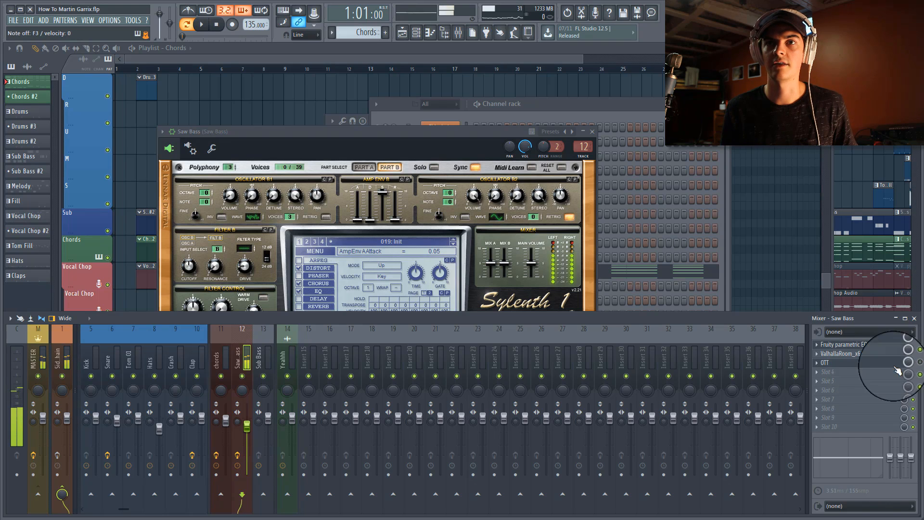
pyautogui.click(840, 345)
pyautogui.click(835, 361)
pyautogui.moveTo(81, 105); pyautogui.dragTo(242, 117)
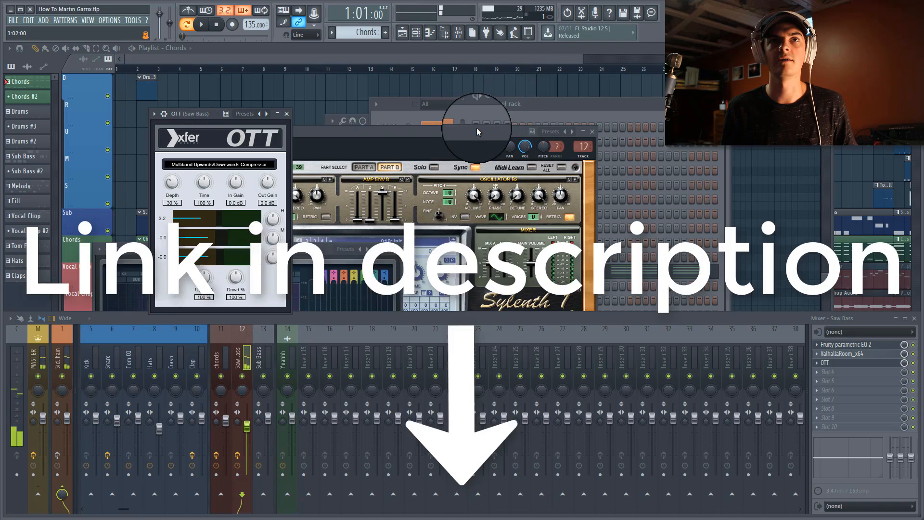
pyautogui.moveTo(476, 128); pyautogui.dragTo(508, 81)
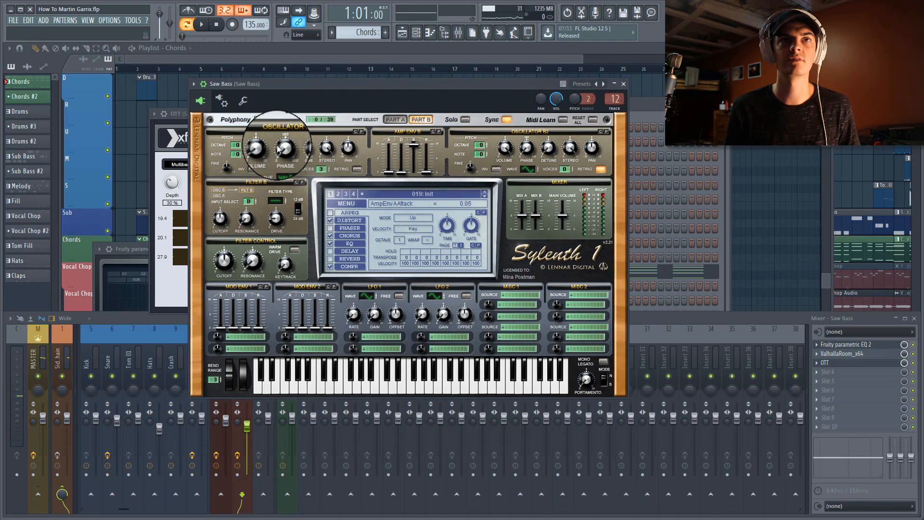
pyautogui.click(395, 119)
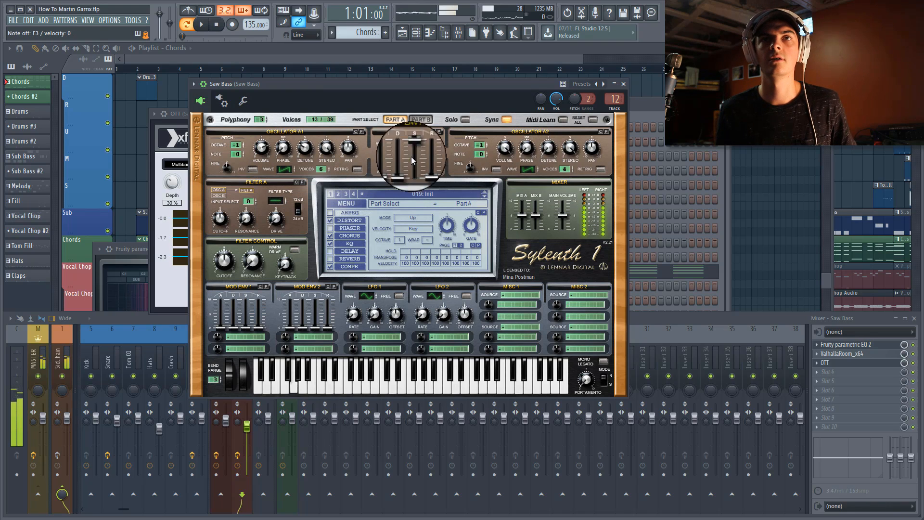
# Step: Copy the lowest row of bass notes, D#3, G3 and F3, from the Serum channel's chord pattern
pyautogui.click(650, 108)
pyautogui.click(600, 270)
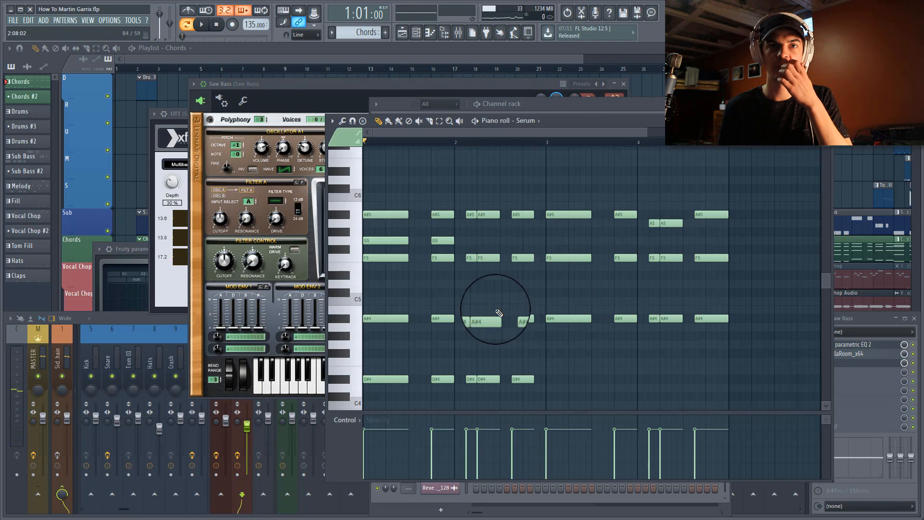
pyautogui.scroll(-5, 498, 313)
pyautogui.moveTo(780, 346); pyautogui.dragTo(350, 242)
pyautogui.hotkey('ctrl', 'c')
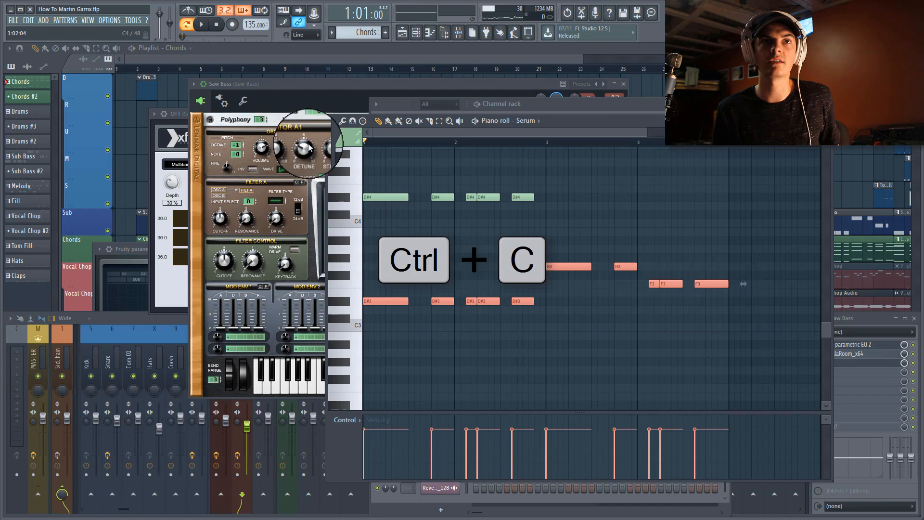
# Step: Paste the copied bass notes into the Saw Bass channel's piano roll and briefly play the pattern
pyautogui.click(570, 106)
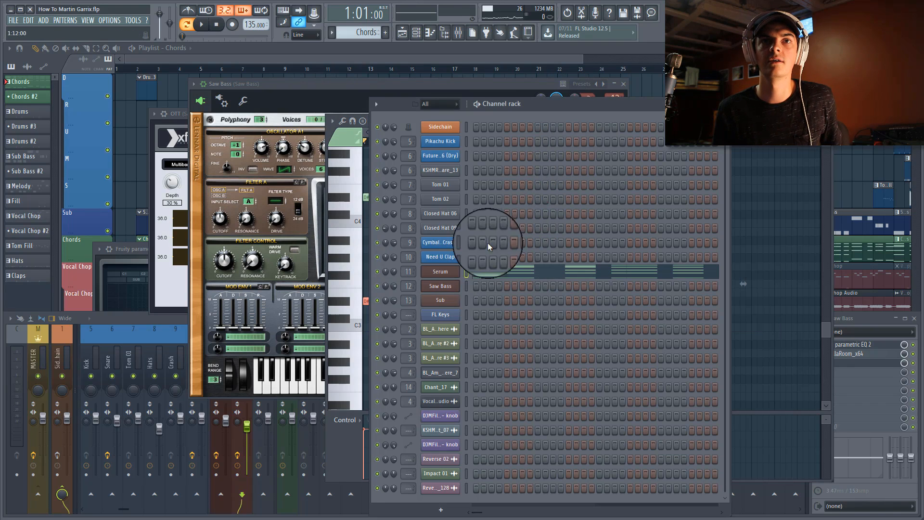
pyautogui.rightClick(464, 281)
pyautogui.click(472, 287)
pyautogui.hotkey('ctrl', 'v')
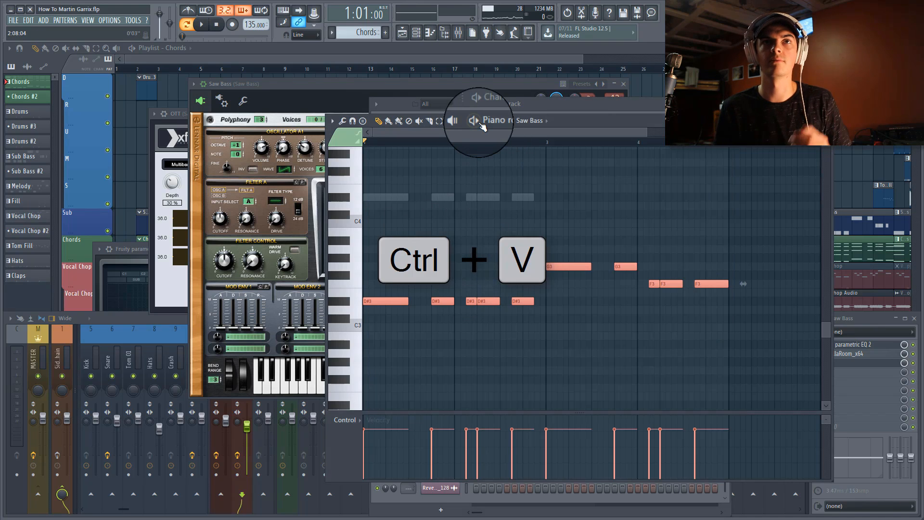
pyautogui.click(477, 122)
pyautogui.click(478, 122)
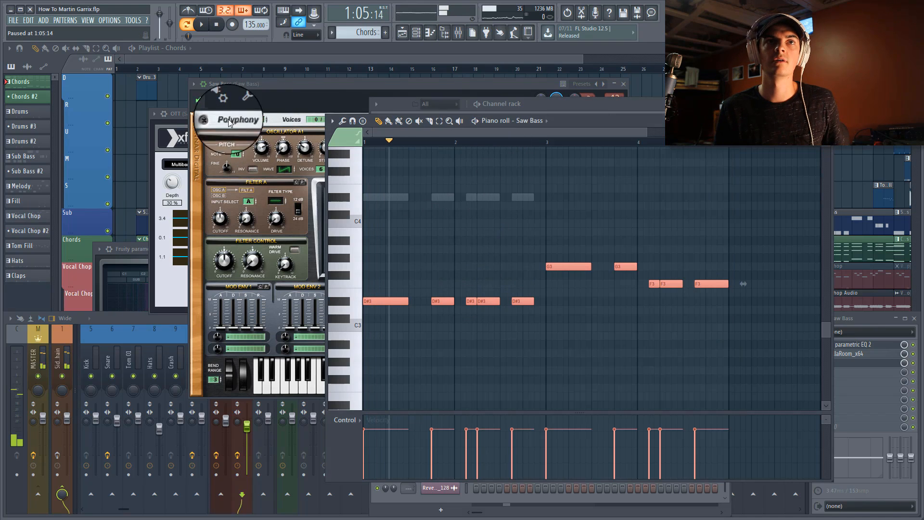
# Step: Play the layered Chords pattern and check the routing of the chords, Saw Bass, Sidechain and Sub Bass mixer tracks
pyautogui.click(537, 110)
pyautogui.click(873, 320)
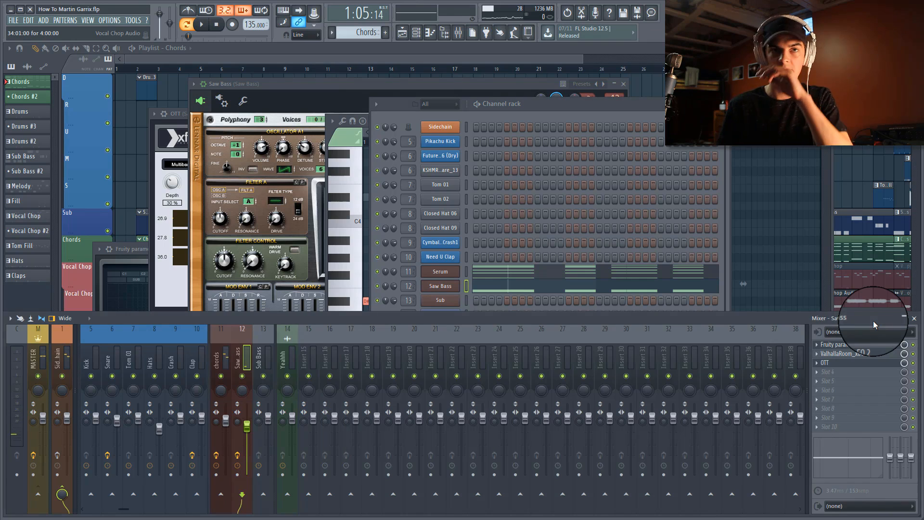
pyautogui.click(480, 103)
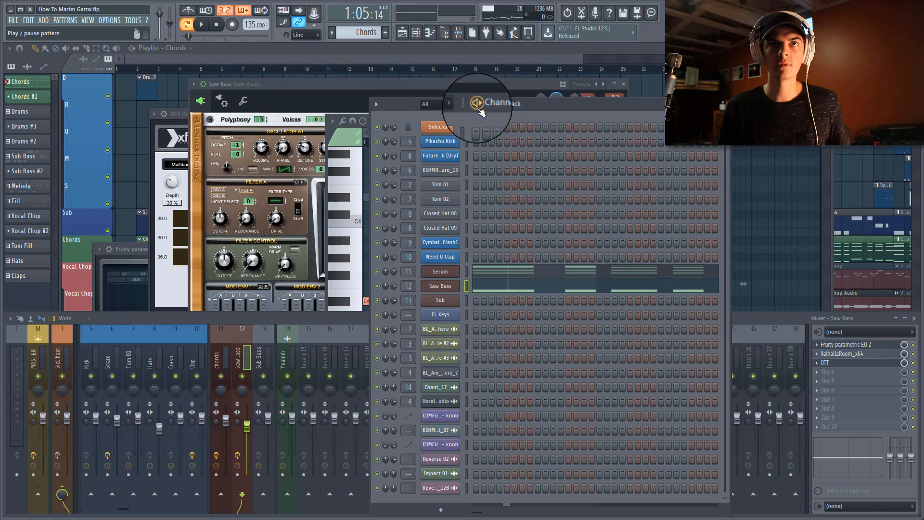
pyautogui.click(241, 337)
pyautogui.click(224, 337)
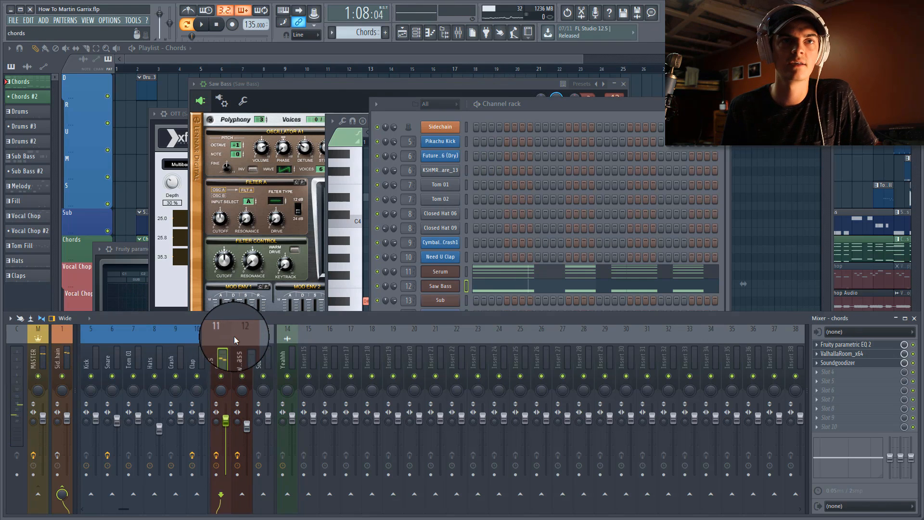
pyautogui.click(234, 335)
pyautogui.click(56, 362)
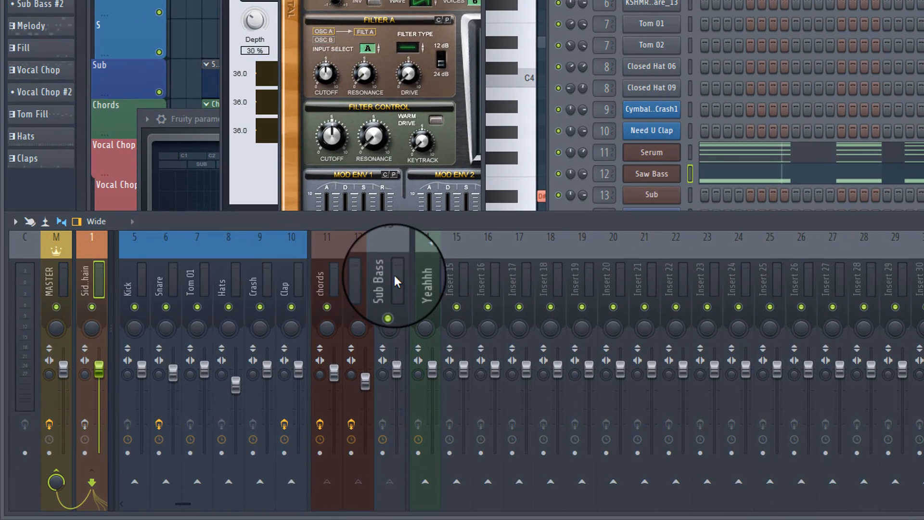
pyautogui.click(395, 275)
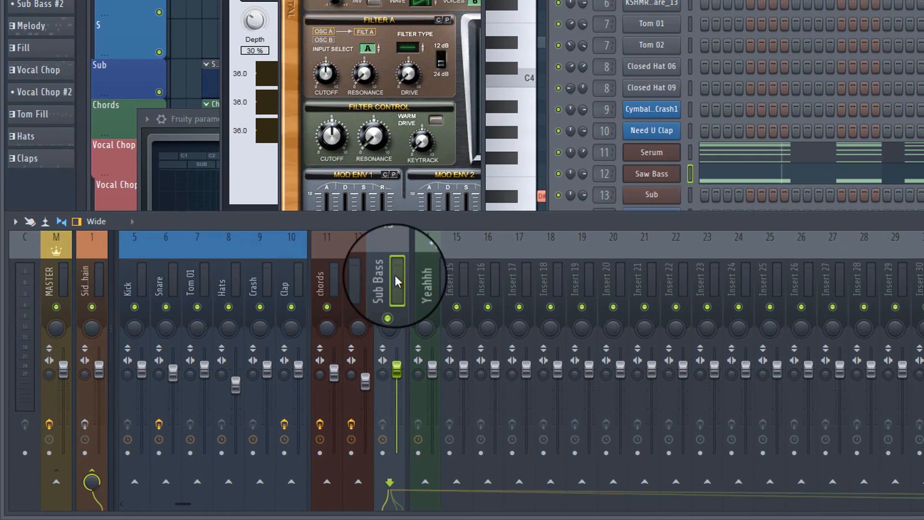
# Step: Route the Insert 19 mixer track to the Sidechain track only
pyautogui.click(590, 267)
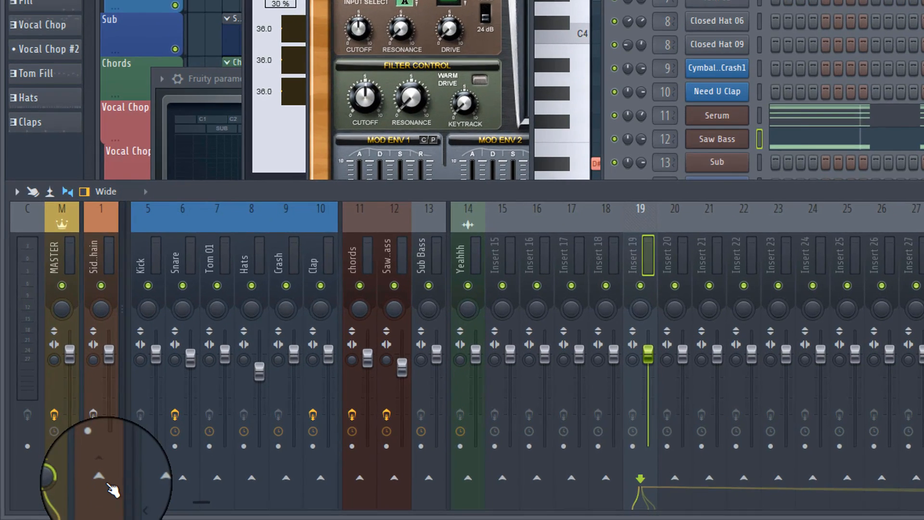
pyautogui.rightClick(111, 487)
pyautogui.click(147, 440)
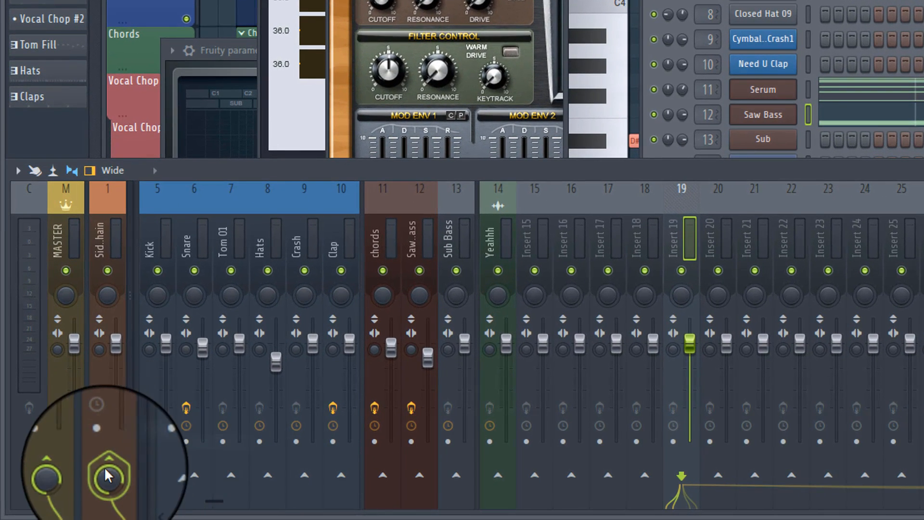
pyautogui.rightClick(106, 475)
pyautogui.click(140, 456)
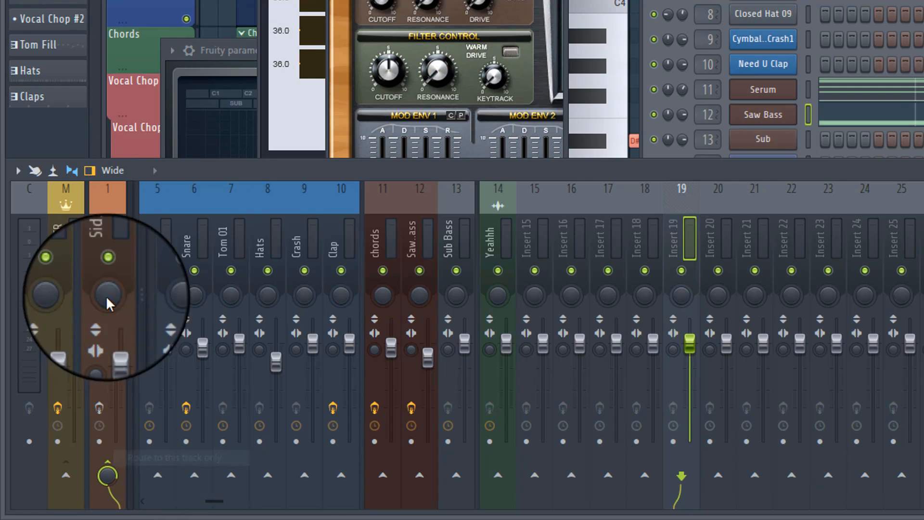
# Step: Check the connection between the chords and Sidechain mixer tracks and open the Sidechain track's Kickstart plug-in beside the channel rack
pyautogui.click(118, 239)
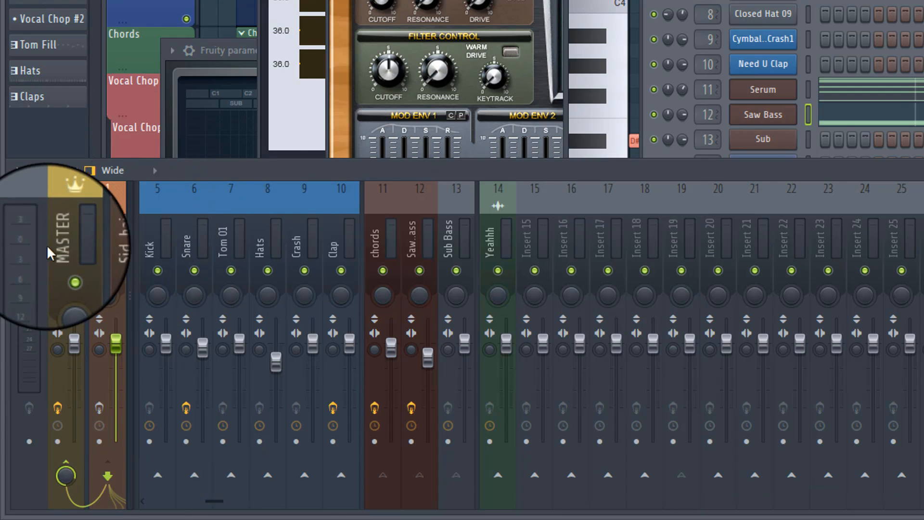
pyautogui.click(385, 238)
pyautogui.click(113, 232)
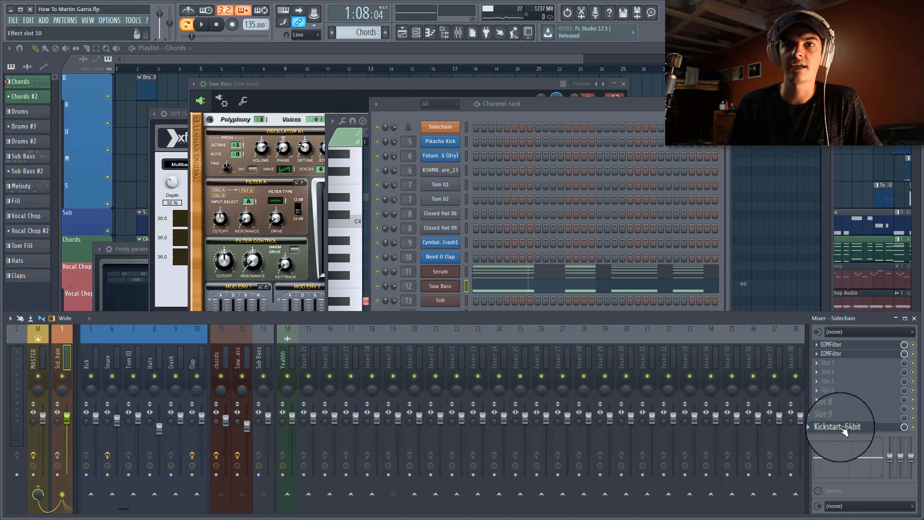
pyautogui.click(839, 426)
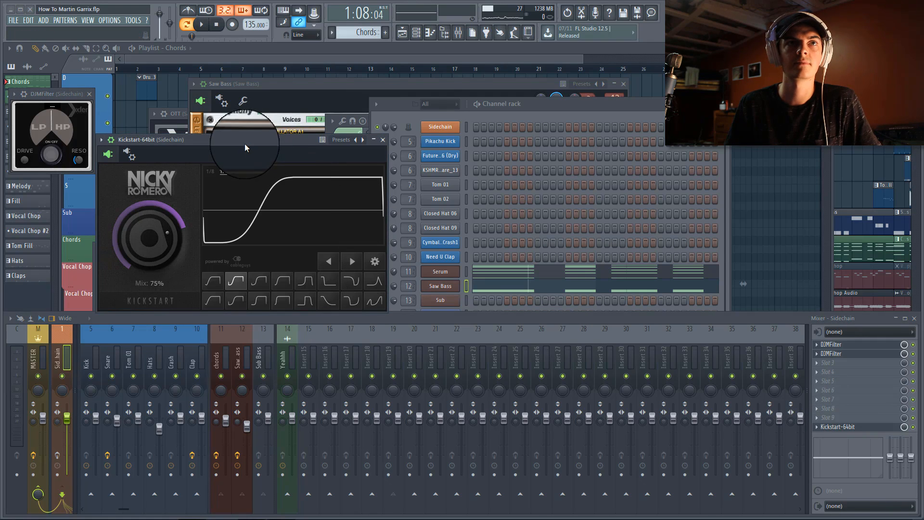
pyautogui.moveTo(245, 143); pyautogui.dragTo(408, 125)
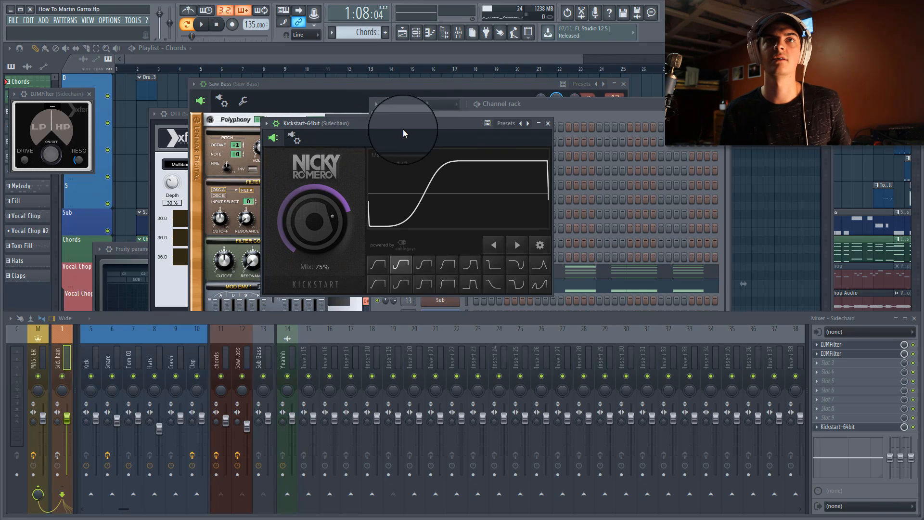
# Step: Play the Chords pattern while watching the Kickstart volume curve on the Sidechain track, and stop playback
pyautogui.click(480, 107)
pyautogui.press('space')
pyautogui.press('space')
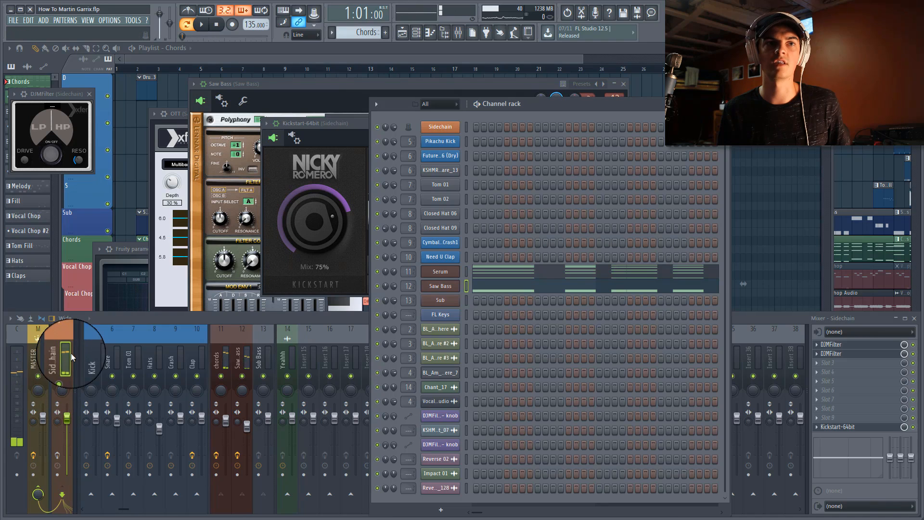
pyautogui.click(71, 354)
pyautogui.press('space')
pyautogui.click(333, 123)
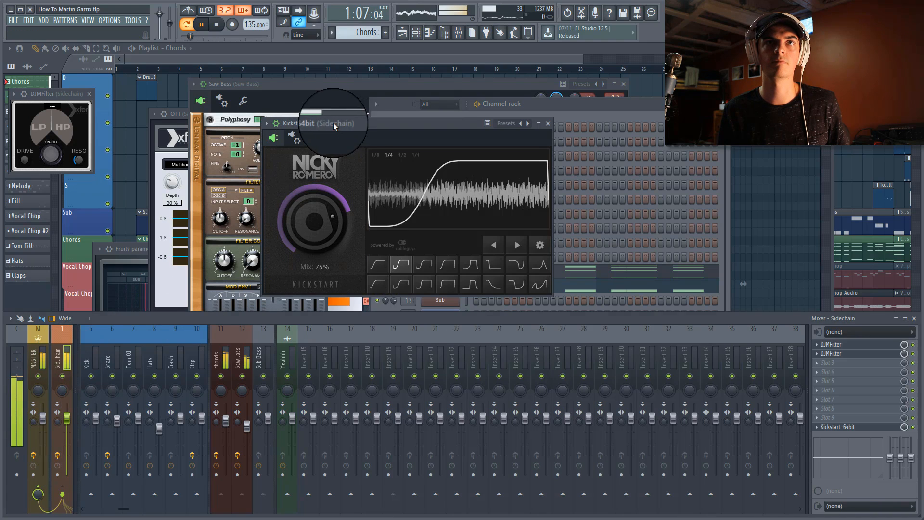
pyautogui.moveTo(332, 123); pyautogui.dragTo(328, 122)
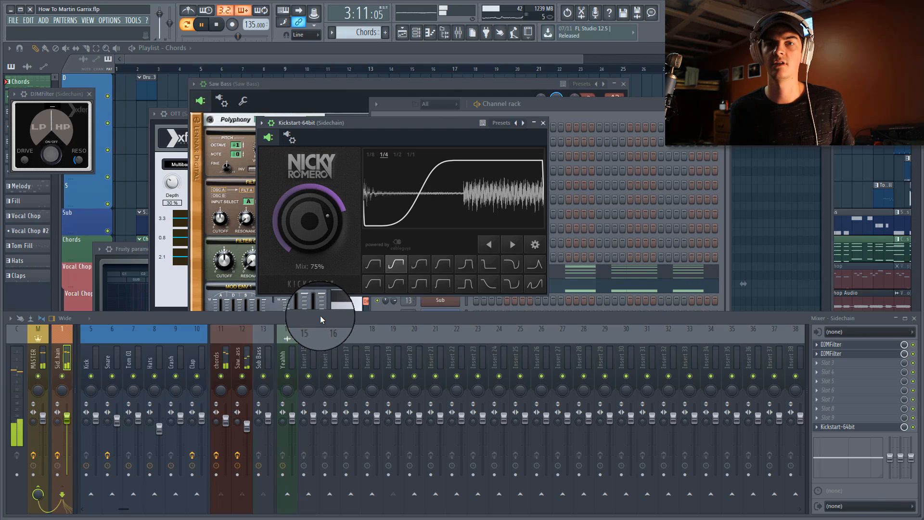
pyautogui.press('space')
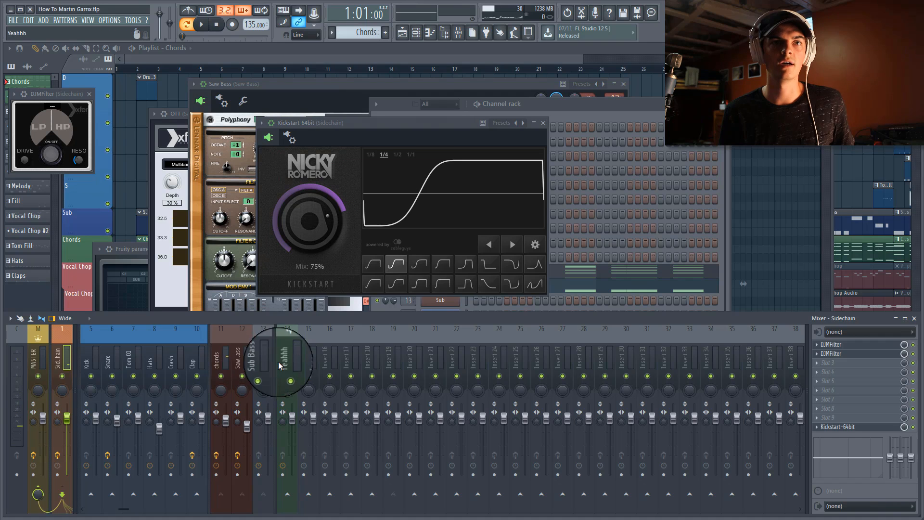
# Step: Bring the playlist forward and replace the Chords #2 clip at bar 2 of the Chords track with the Chords pattern
pyautogui.click(226, 364)
pyautogui.click(475, 54)
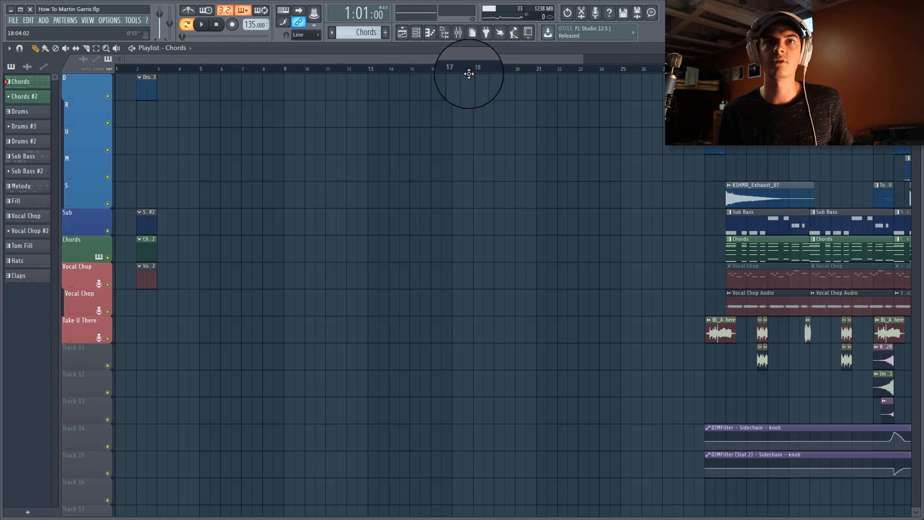
pyautogui.scroll(-4, 469, 72)
pyautogui.scroll(-2, 468, 68)
pyautogui.scroll(1, 616, 113)
pyautogui.scroll(2, 626, 97)
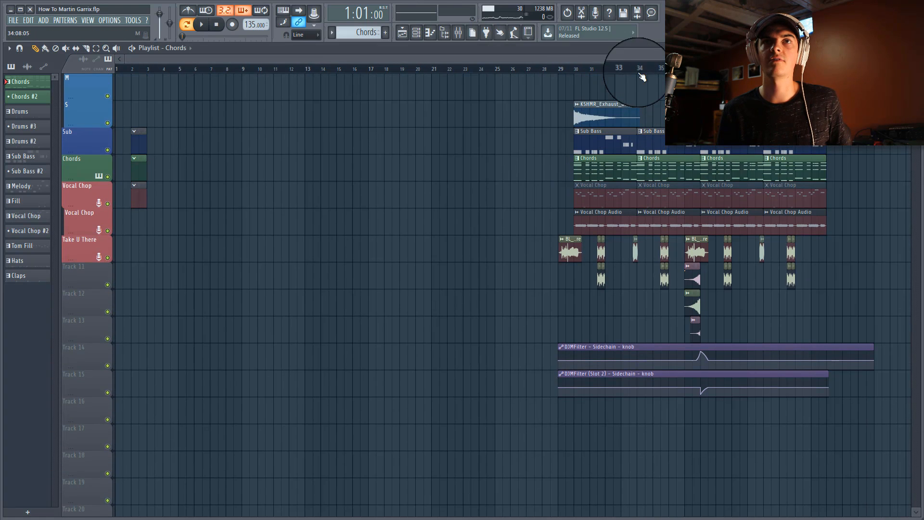
pyautogui.scroll(4, 629, 73)
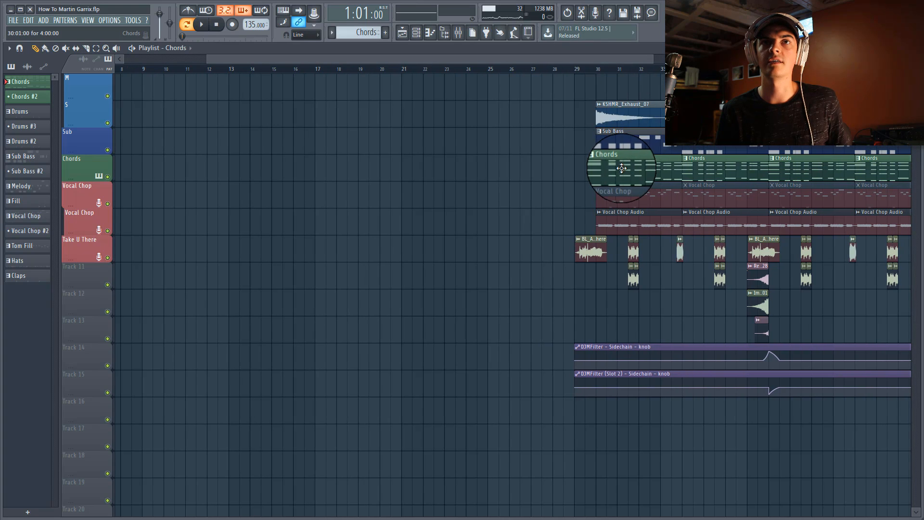
pyautogui.moveTo(533, 59); pyautogui.dragTo(72, 93)
pyautogui.rightClick(145, 167)
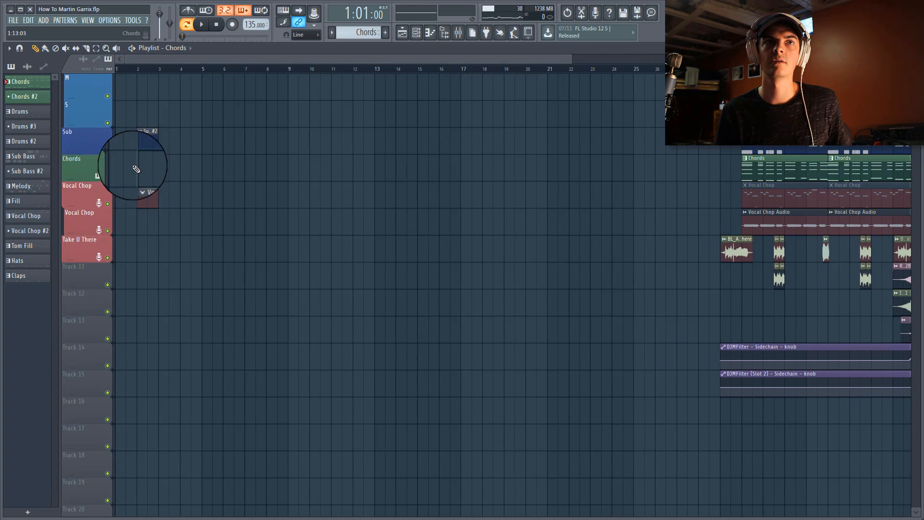
pyautogui.click(140, 167)
# Step: Open the notes of the new Chords clip at bar 2 in the piano roll
pyautogui.scroll(2, 150, 67)
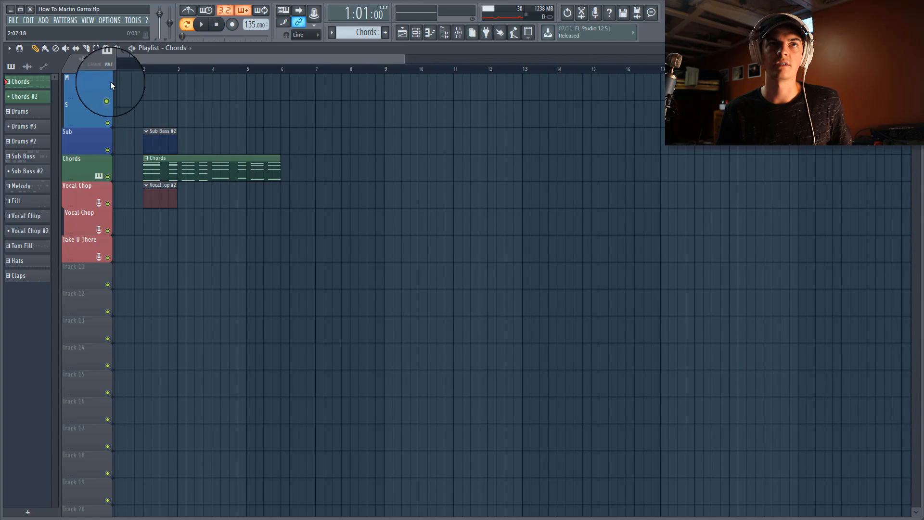
pyautogui.doubleClick(196, 175)
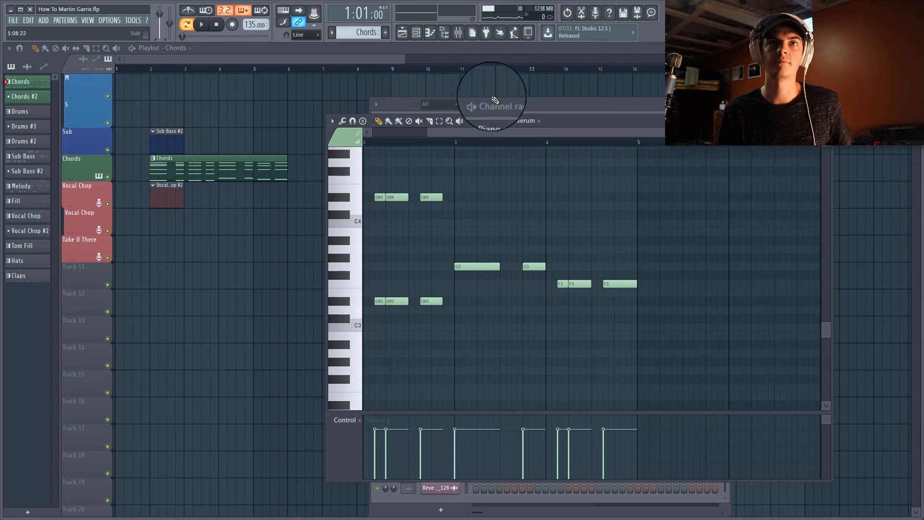
# Step: Open the Sub channel of the Sub Bass #2 pattern in the piano roll and paste in the D#3, G3 and F3 root notes
pyautogui.doubleClick(160, 135)
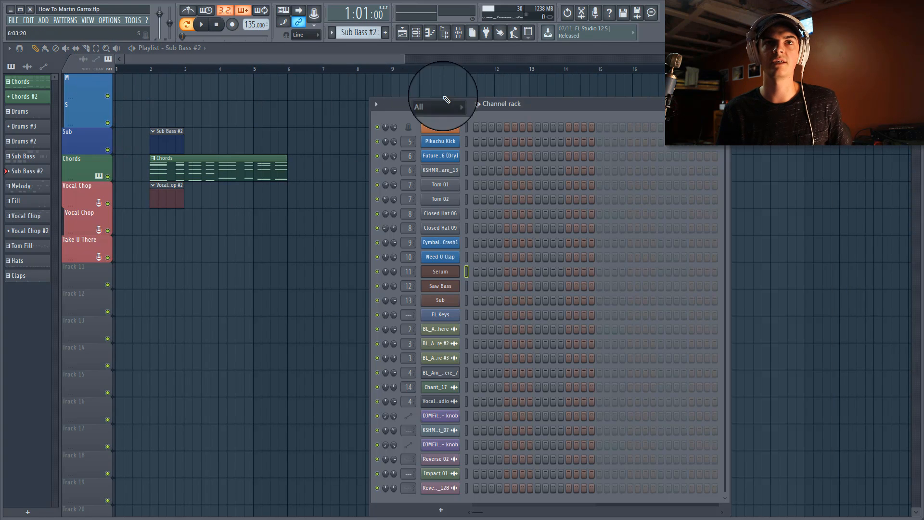
pyautogui.click(444, 302)
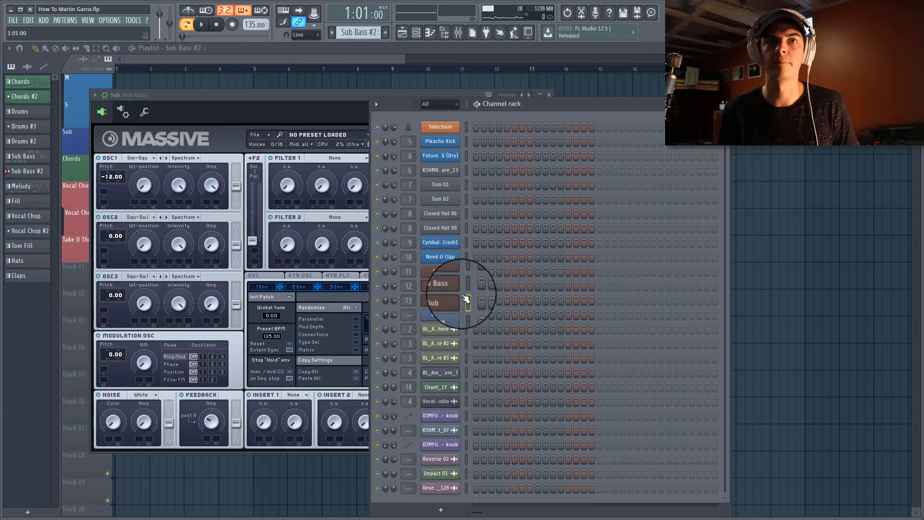
pyautogui.rightClick(462, 291)
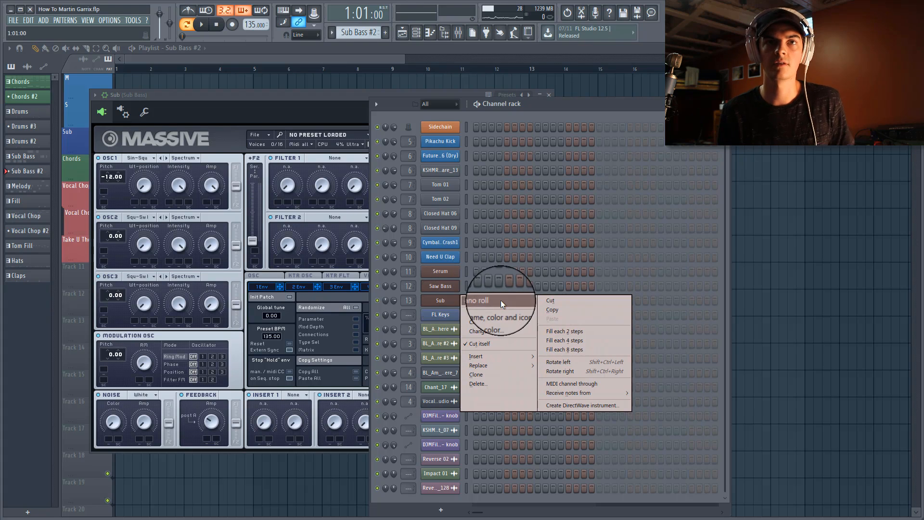
pyautogui.click(491, 291)
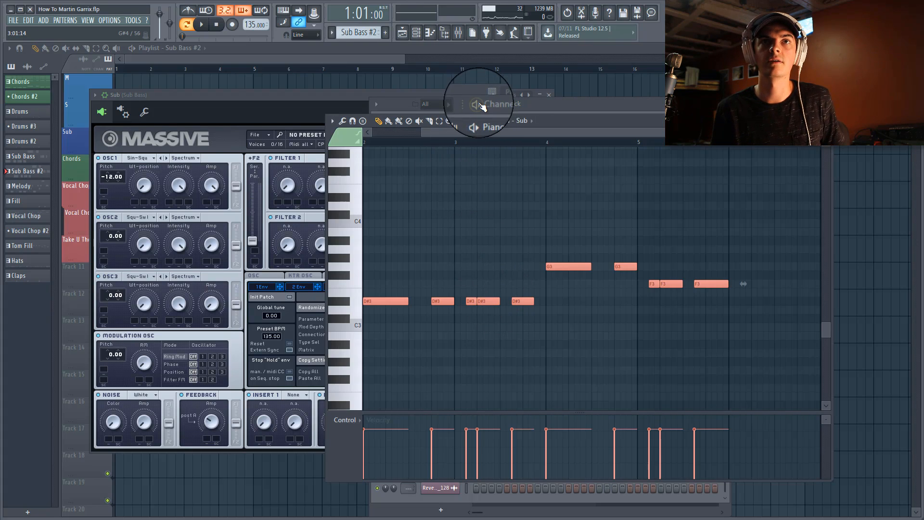
# Step: Play the Sub Bass #2 pattern and follow its whole bass line in the Sub channel's piano roll
pyautogui.click(478, 103)
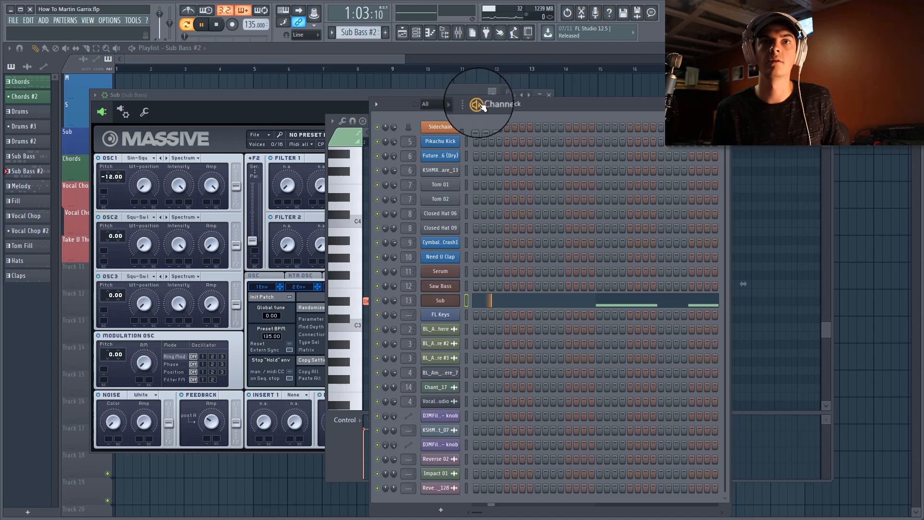
pyautogui.click(568, 301)
pyautogui.click(411, 140)
pyautogui.press('space')
pyautogui.moveTo(666, 336); pyautogui.dragTo(305, 172)
pyautogui.press('space')
pyautogui.moveTo(418, 299); pyautogui.dragTo(350, 295)
pyautogui.press('space')
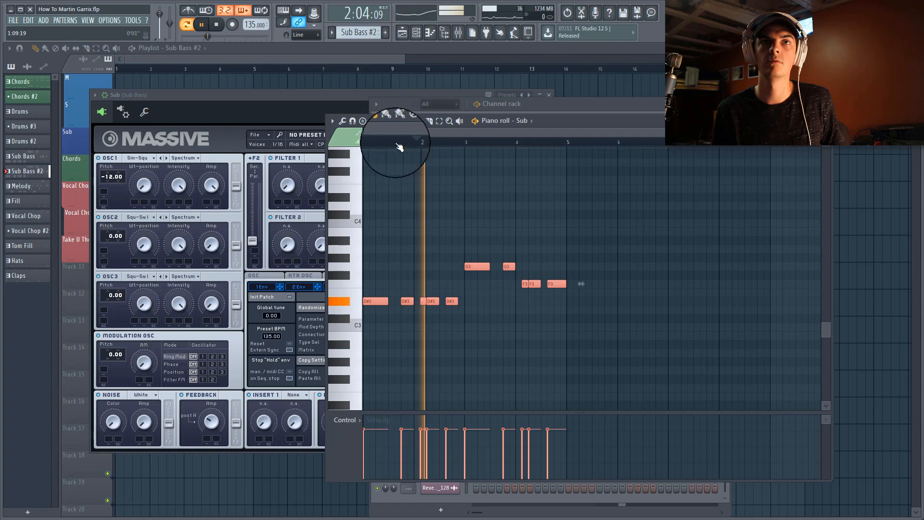
# Step: Check the Sub Bass mixer track during playback, stop, and close all the open windows
pyautogui.click(461, 37)
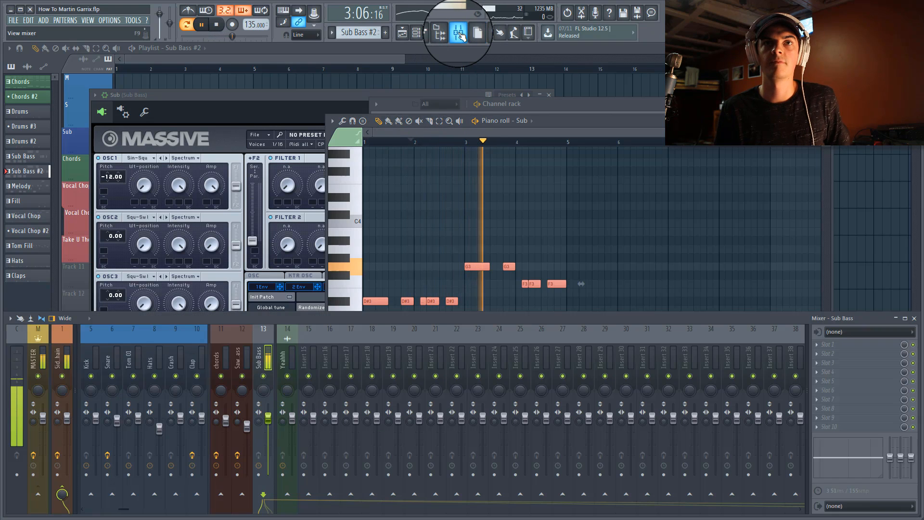
pyautogui.press('space')
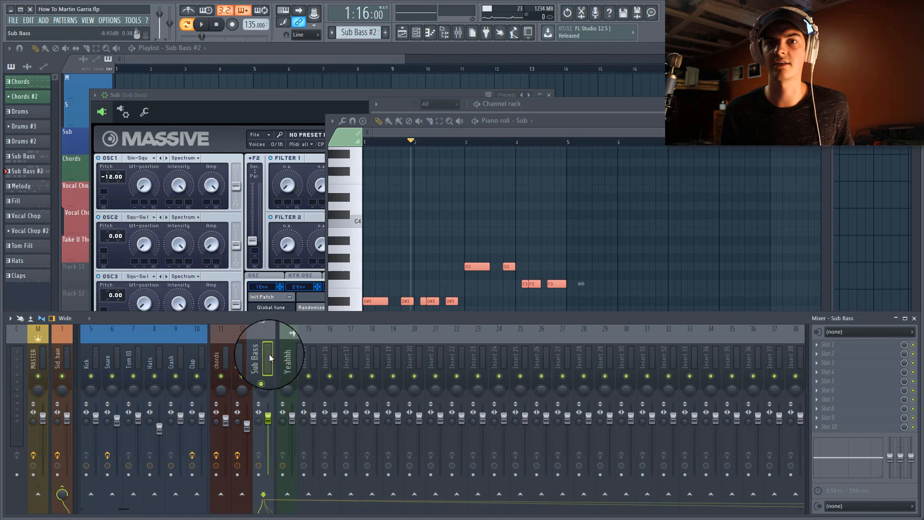
pyautogui.press('F12')
# Step: Play the playlist from bar 2 to hear the Sub Bass #2 and Chords clips together, and stop playback
pyautogui.scroll(-3, 368, 58)
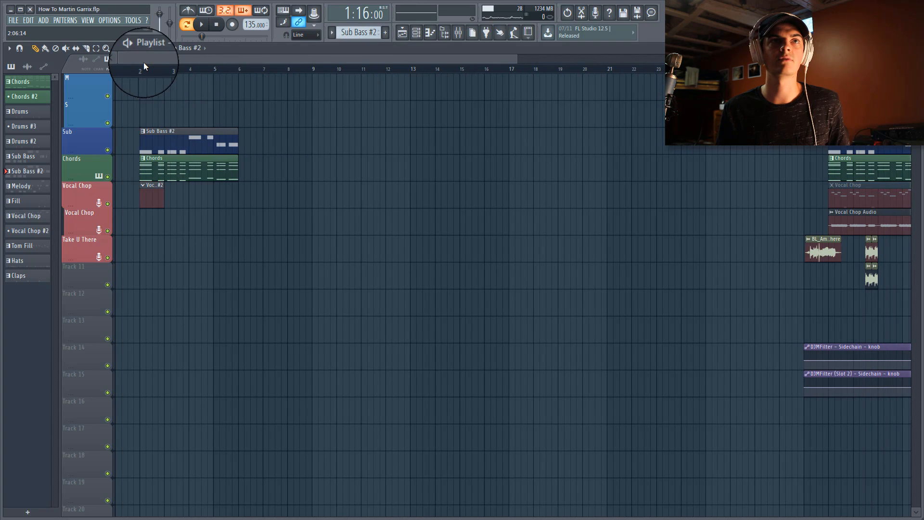
pyautogui.click(140, 68)
pyautogui.press('space')
pyautogui.scroll(2, 260, 147)
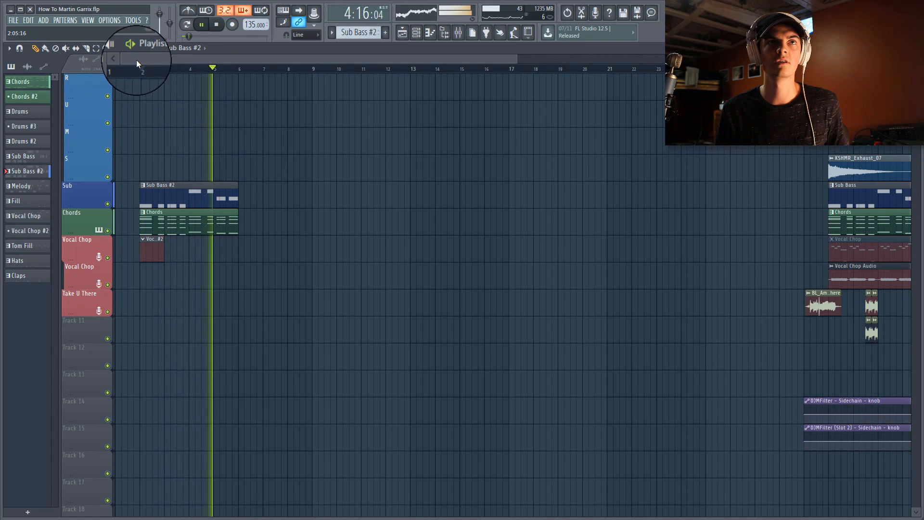
pyautogui.press('space')
# Step: Open the audio settings, check the FL Studio ASIO buffer size options, and close both windows
pyautogui.scroll(2, 154, 68)
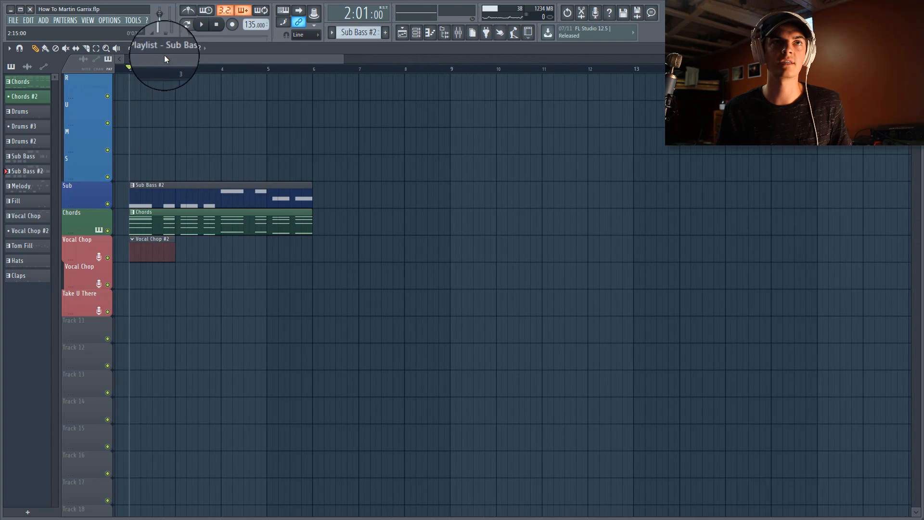
pyautogui.scroll(2, 164, 55)
pyautogui.click(109, 20)
pyautogui.click(113, 47)
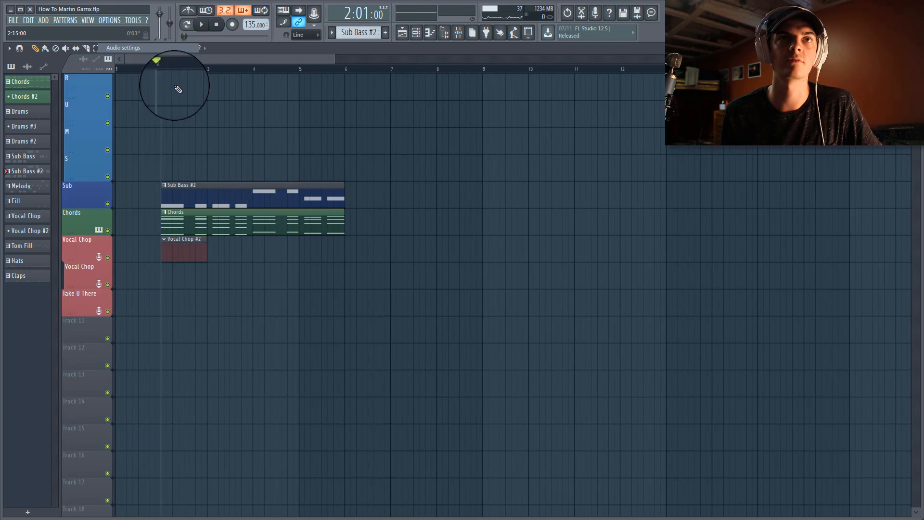
pyautogui.click(363, 210)
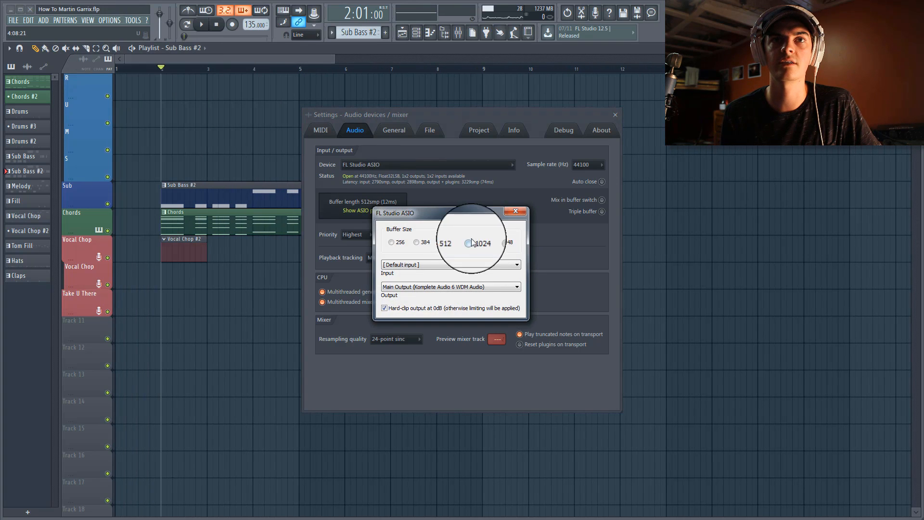
pyautogui.click(515, 212)
pyautogui.click(616, 116)
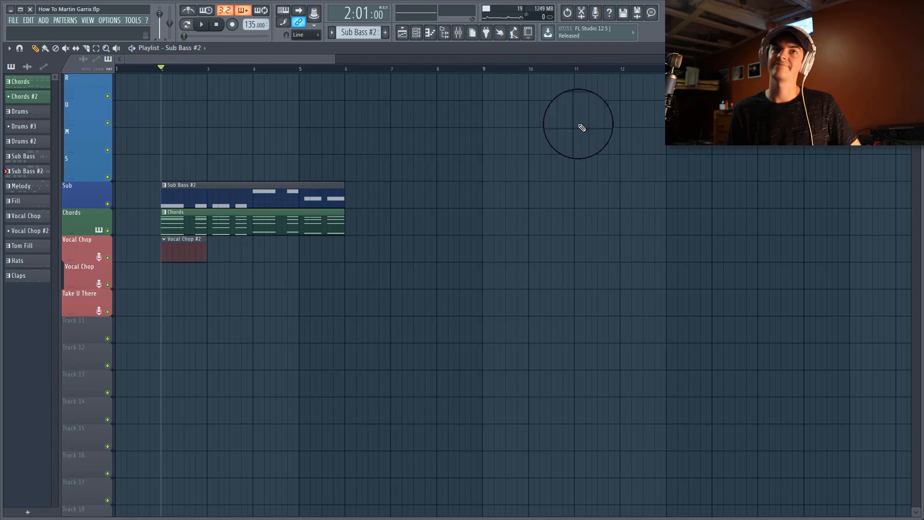
# Step: Open the Drums #3 clip at bar 2 in the channel rack and show the Pikachu Kick channel's sampler settings
pyautogui.scroll(-5, 306, 72)
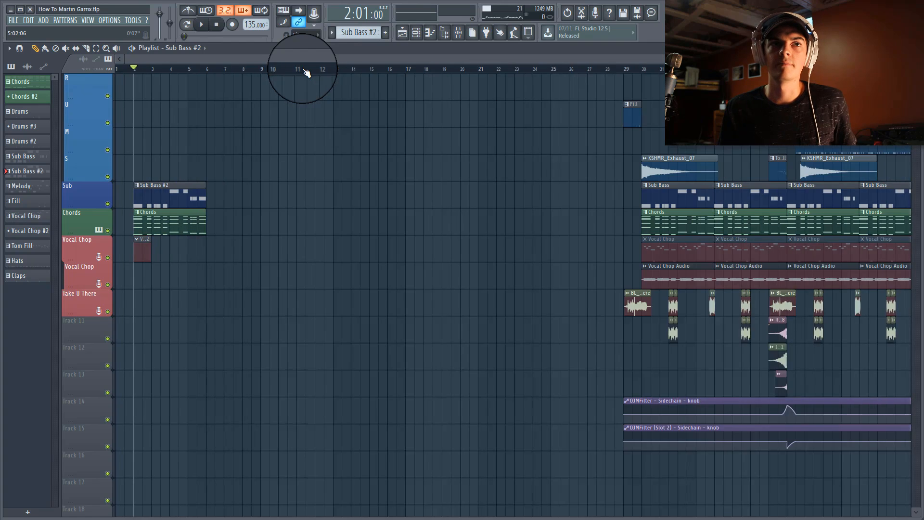
pyautogui.scroll(1, 440, 155)
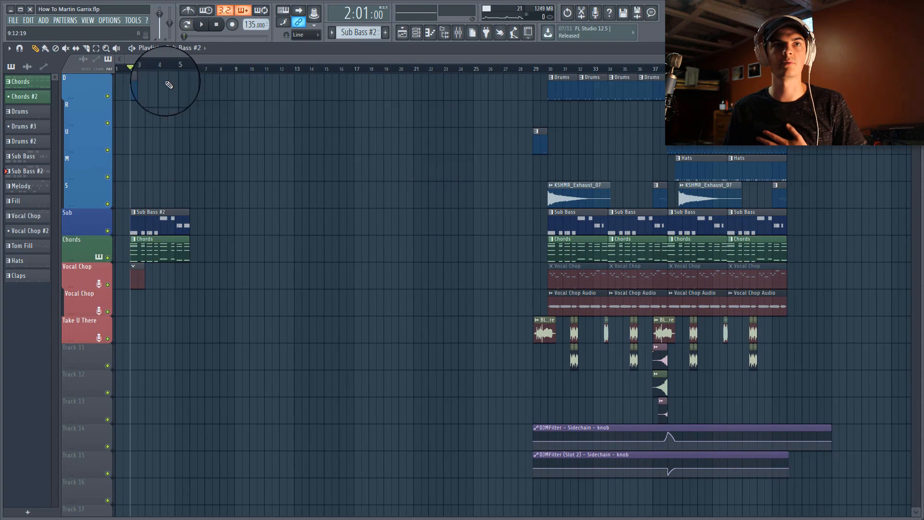
pyautogui.scroll(3, 154, 69)
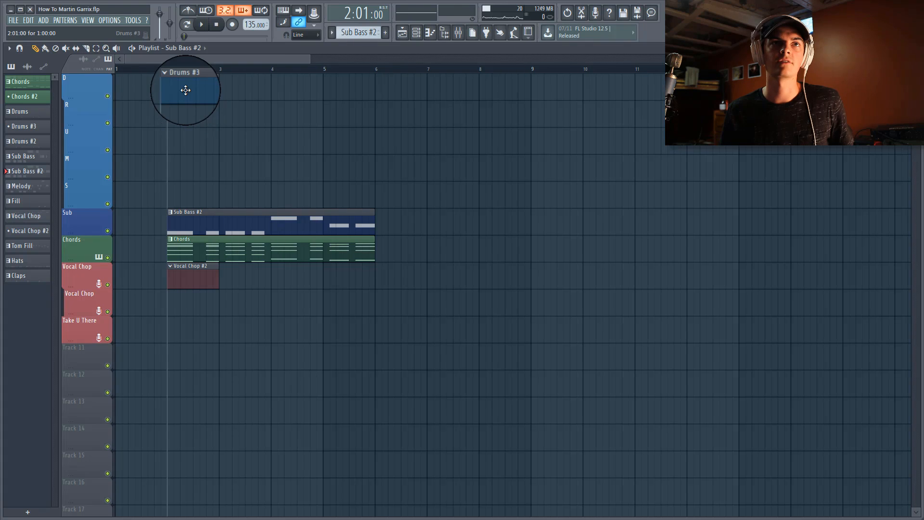
pyautogui.press('F6')
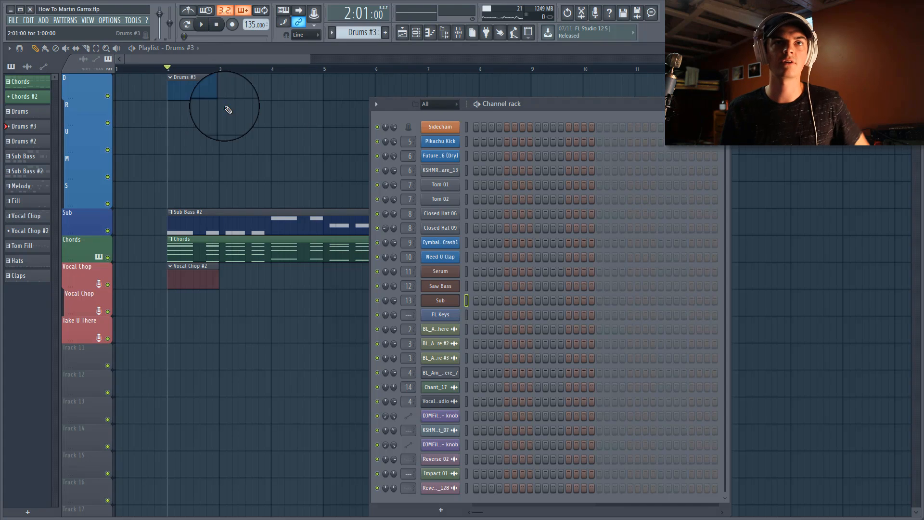
pyautogui.click(453, 141)
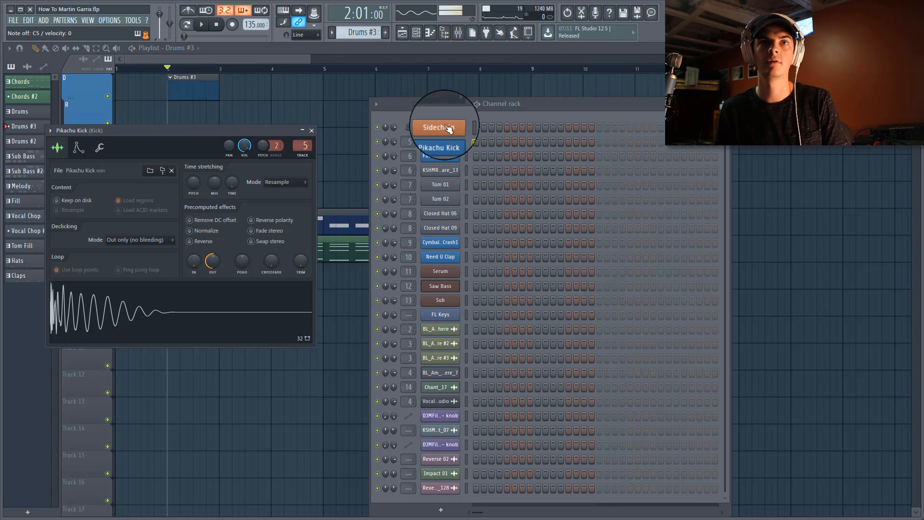
# Step: Move the channel rack nearer the sampler window and audition the Pikachu Kick sample
pyautogui.moveTo(542, 107); pyautogui.dragTo(515, 96)
pyautogui.click(427, 132)
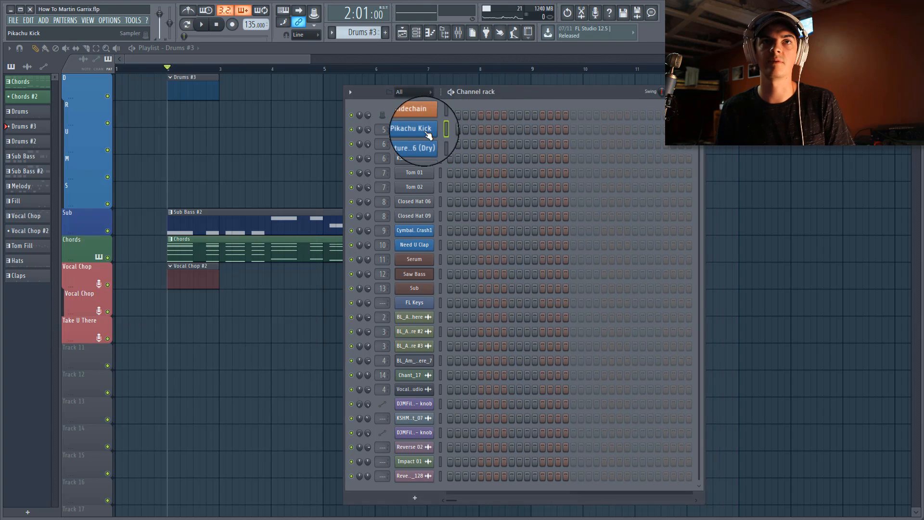
pyautogui.click(427, 133)
pyautogui.click(425, 131)
pyautogui.click(426, 130)
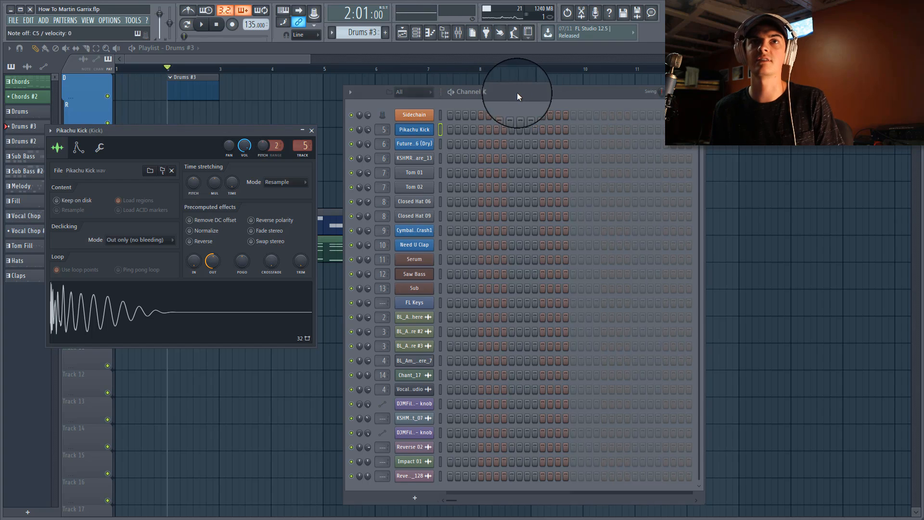
pyautogui.moveTo(528, 92); pyautogui.dragTo(515, 94)
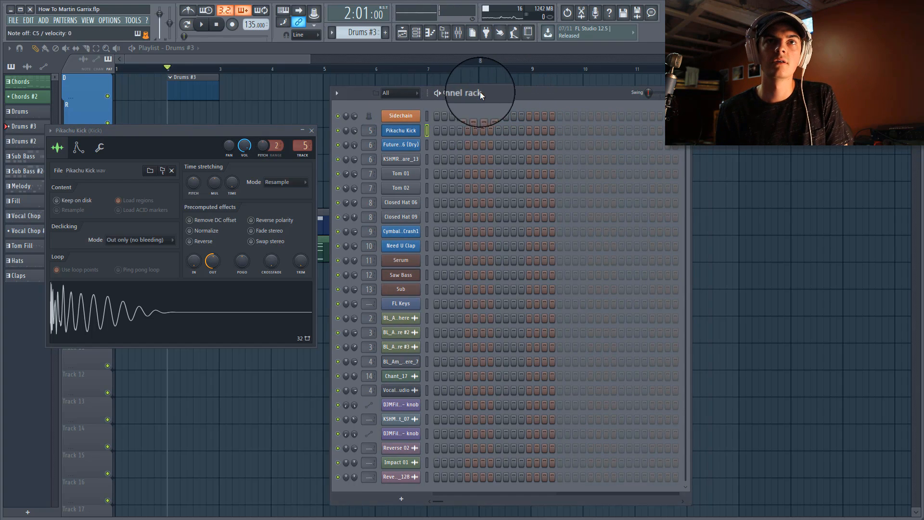
pyautogui.moveTo(503, 95); pyautogui.dragTo(490, 95)
# Step: Reopen the Drums #3 clip in the channel rack and place a Pikachu Kick hit on step 1
pyautogui.click(224, 58)
pyautogui.scroll(-3, 225, 62)
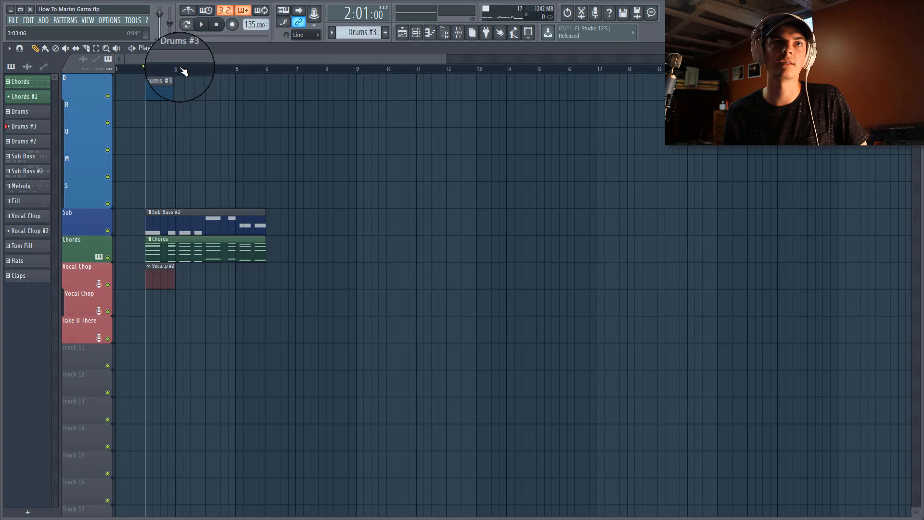
pyautogui.doubleClick(161, 84)
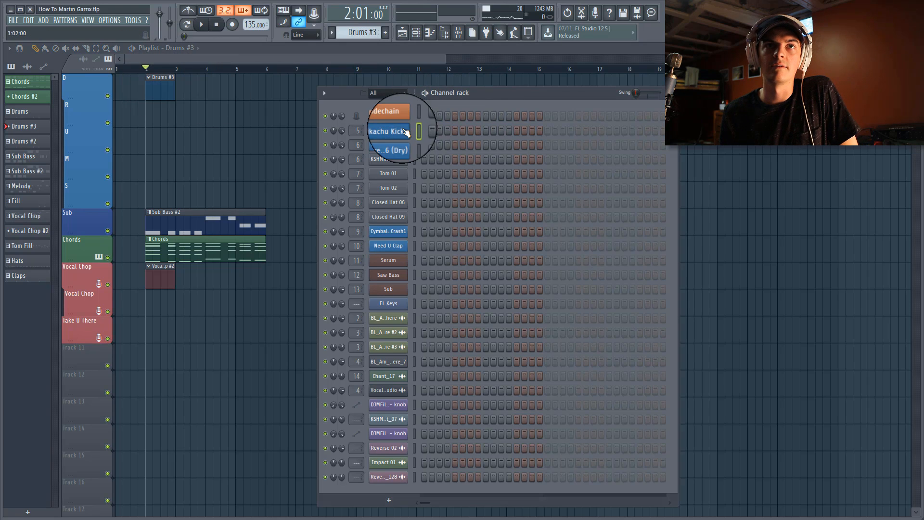
pyautogui.rightClick(399, 130)
pyautogui.click(403, 127)
pyautogui.click(424, 129)
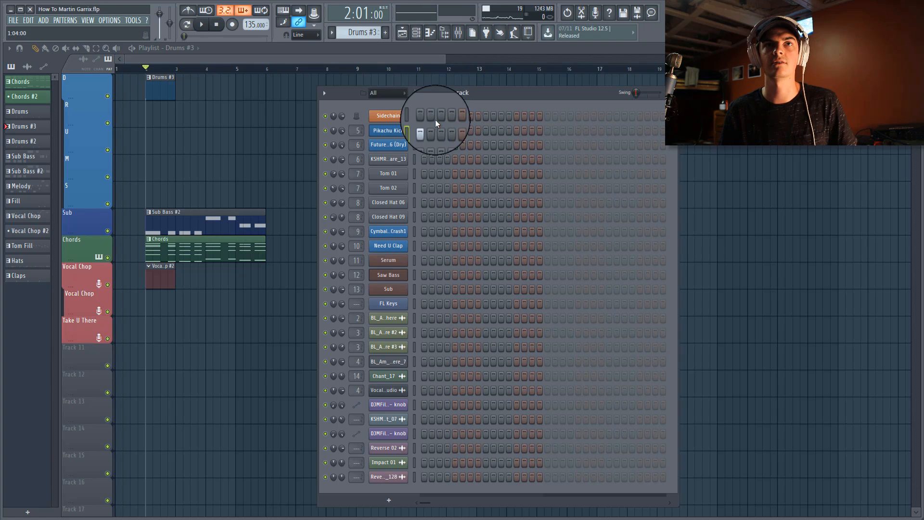
# Step: Add Pikachu Kick hits on steps 7 and 13 and play Drums #3 in pattern mode
pyautogui.press('space')
pyautogui.press('space')
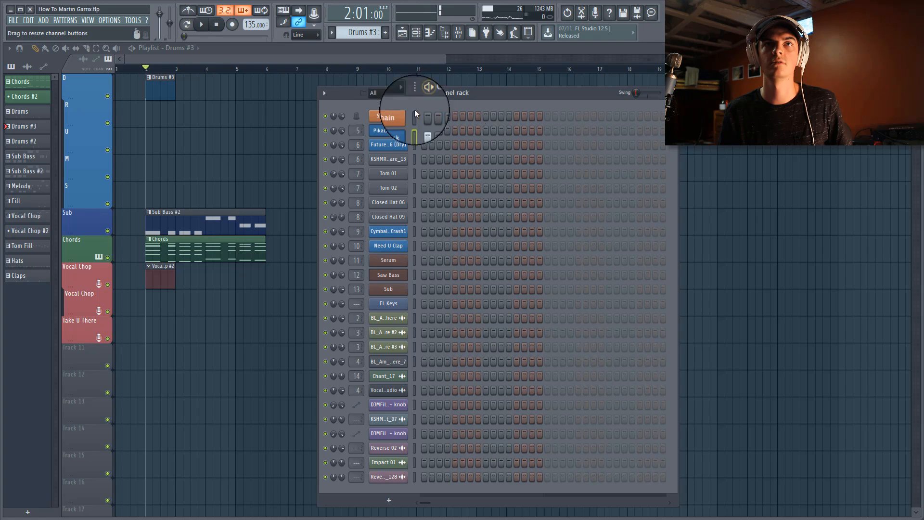
pyautogui.click(470, 131)
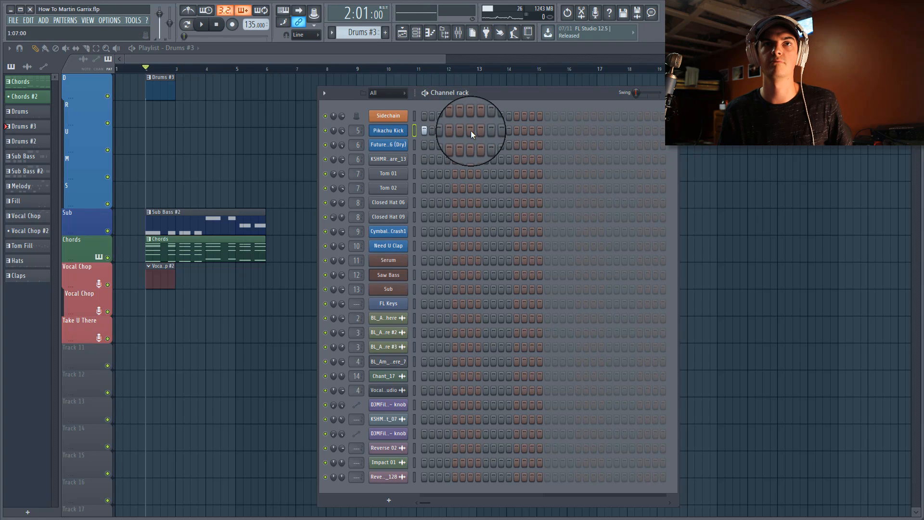
pyautogui.click(426, 93)
pyautogui.click(189, 24)
pyautogui.press('space')
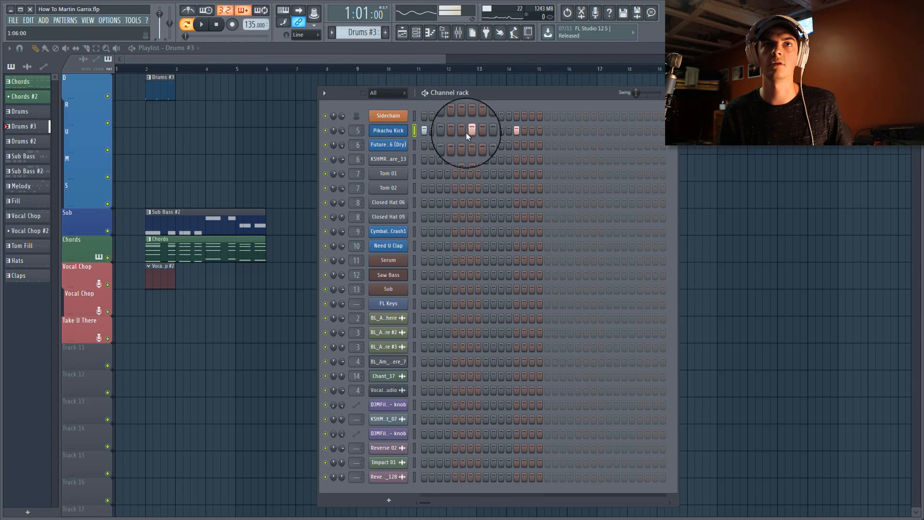
# Step: Clear the kick hit on step 7, try one on step 11 and remove it, and play the pattern with the metronome on
pyautogui.rightClick(469, 133)
pyautogui.click(501, 131)
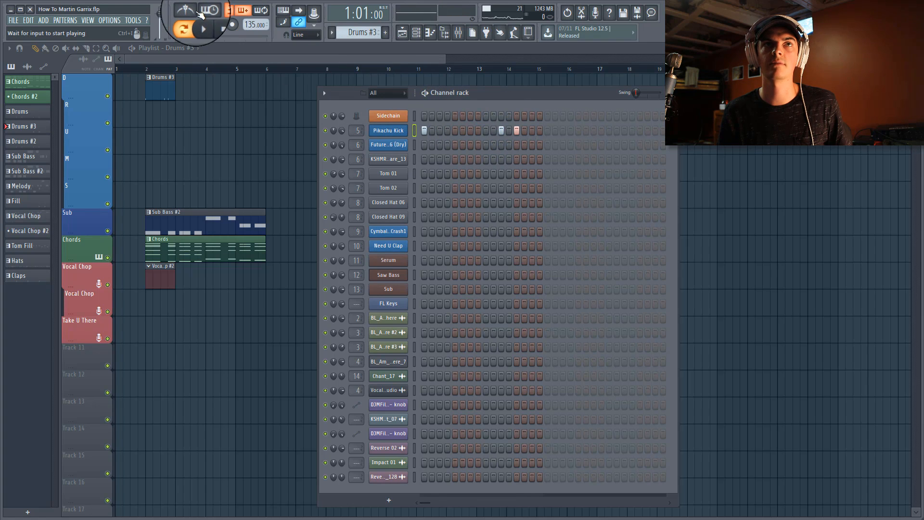
pyautogui.press('space')
pyautogui.press('space')
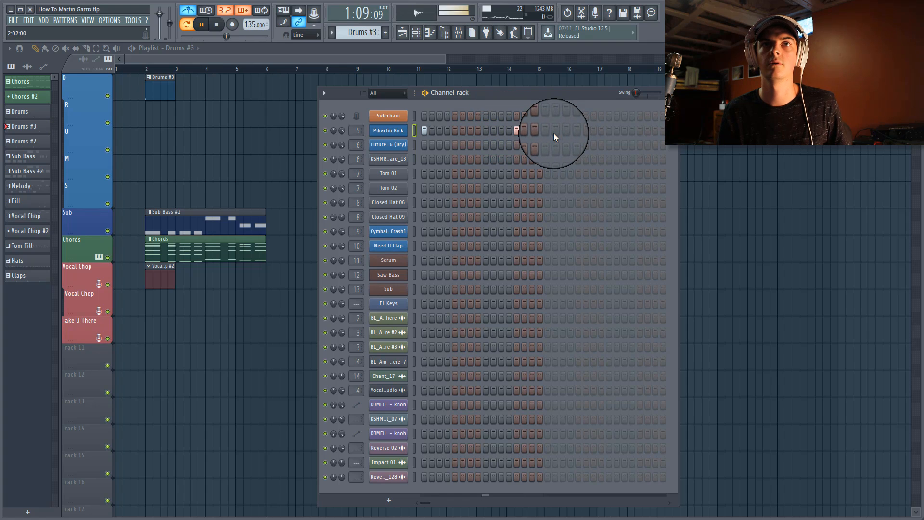
# Step: Extend the kick pattern into its second bar, trying a hit on step 19 before placing it on step 21, and play it back
pyautogui.click(569, 131)
pyautogui.click(572, 130)
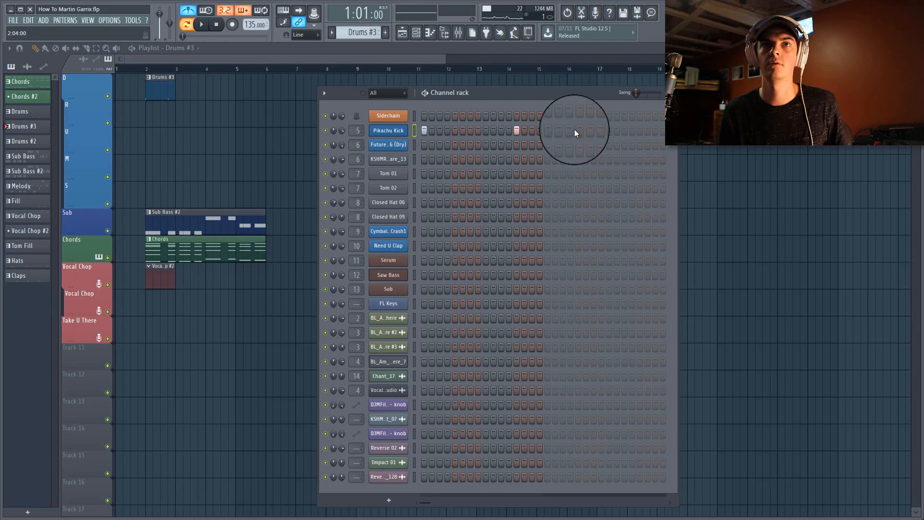
pyautogui.click(562, 131)
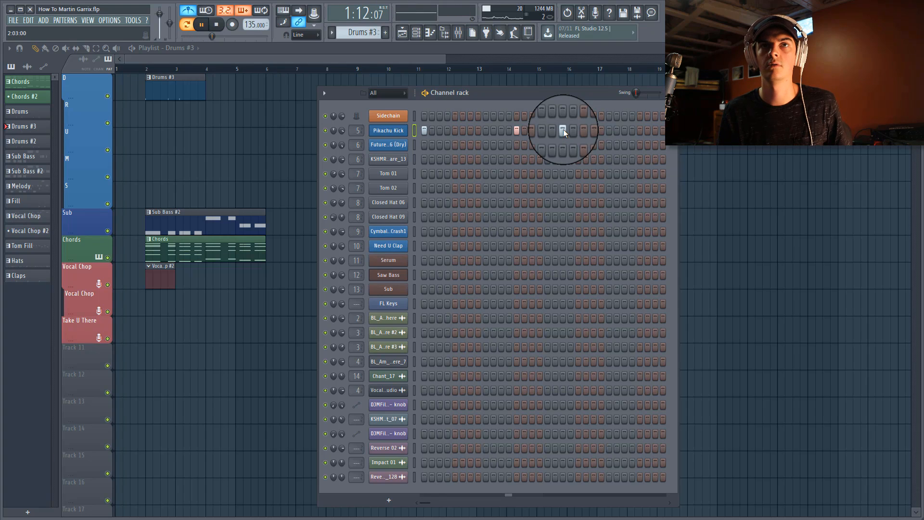
pyautogui.press('space')
pyautogui.click(564, 131)
pyautogui.click(585, 131)
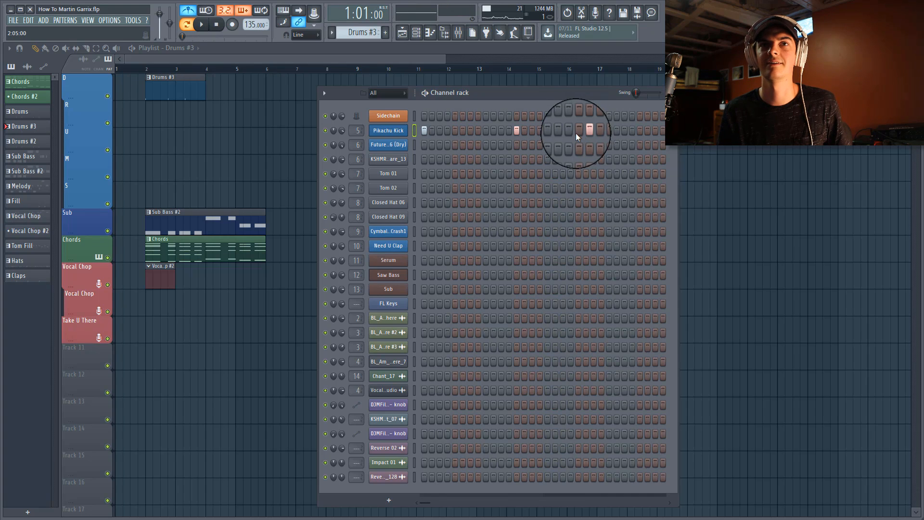
pyautogui.press('space')
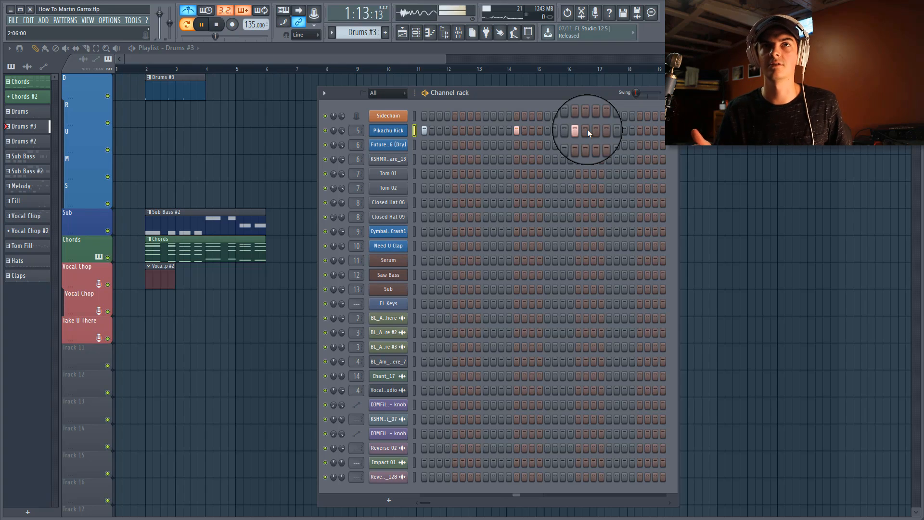
pyautogui.press('space')
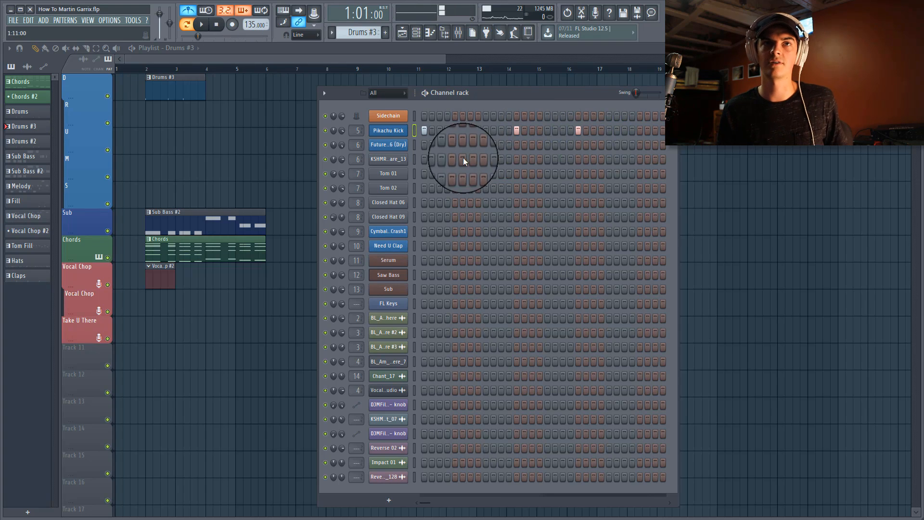
# Step: Place KSHMR acoustic snare hits on steps 9, 17 and 25 of Drums #3 and play the pattern
pyautogui.moveTo(458, 92); pyautogui.dragTo(421, 92)
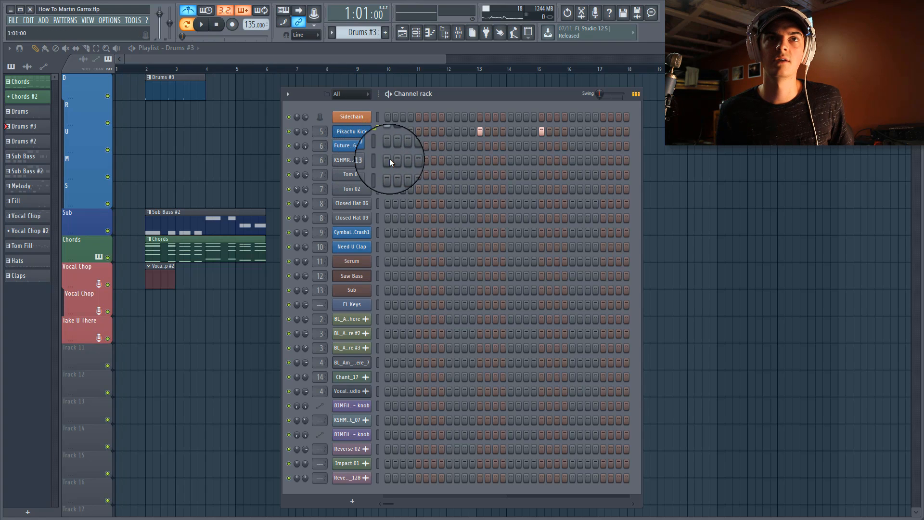
pyautogui.click(450, 159)
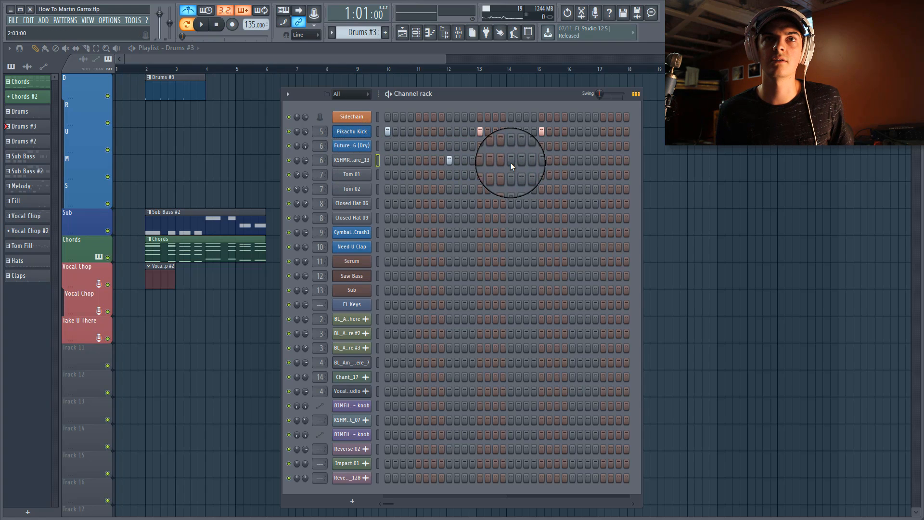
pyautogui.click(510, 160)
pyautogui.click(572, 161)
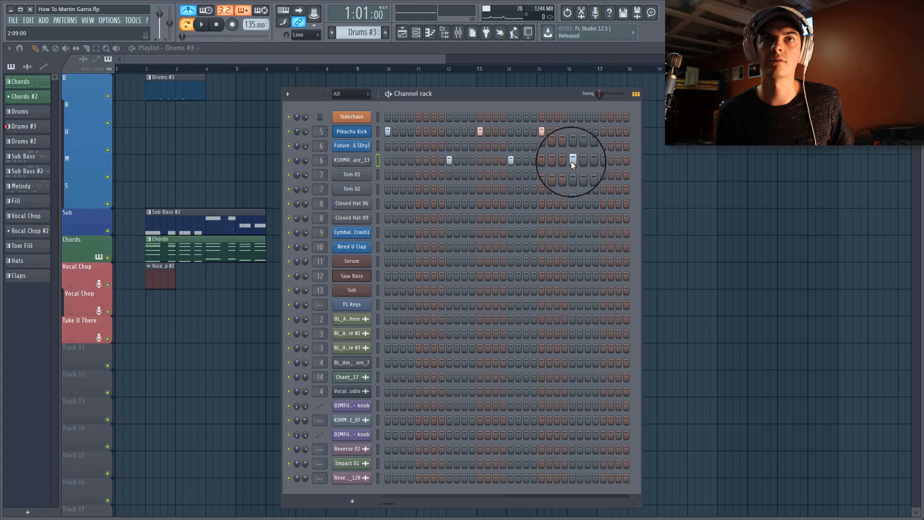
pyautogui.press('space')
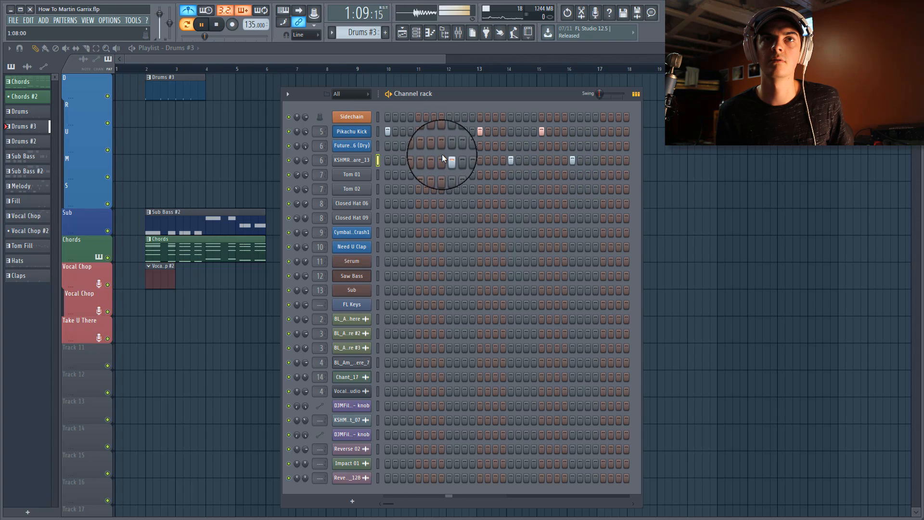
pyautogui.press('space')
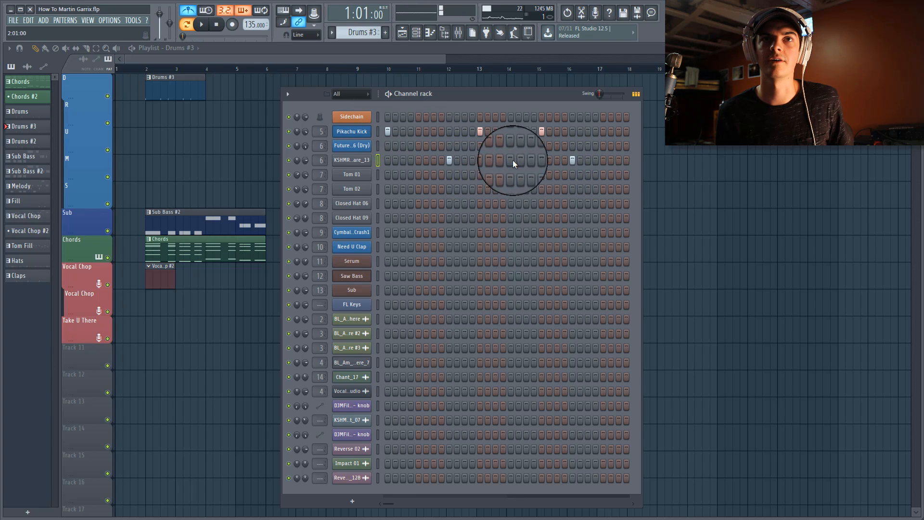
# Step: Clear the snare hit on step 17, try one on step 21 and remove it, and play the pattern
pyautogui.click(541, 160)
pyautogui.press('space')
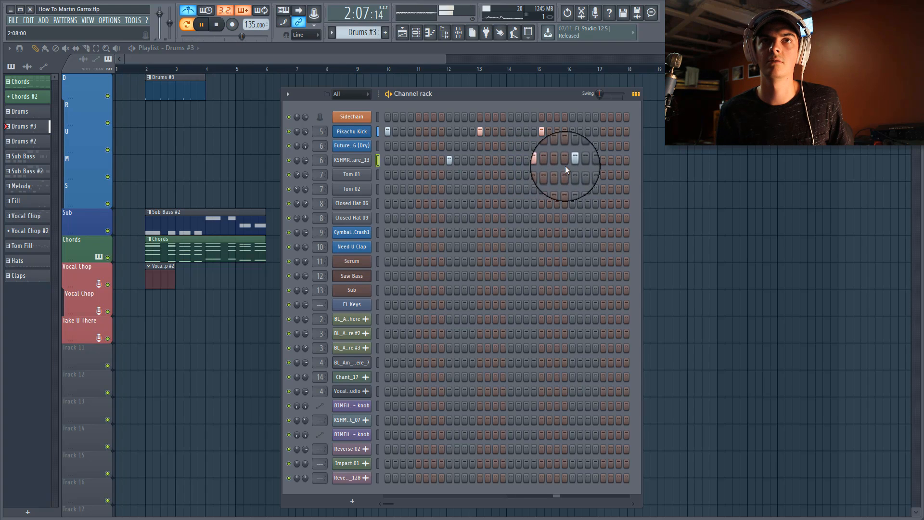
pyautogui.press('space')
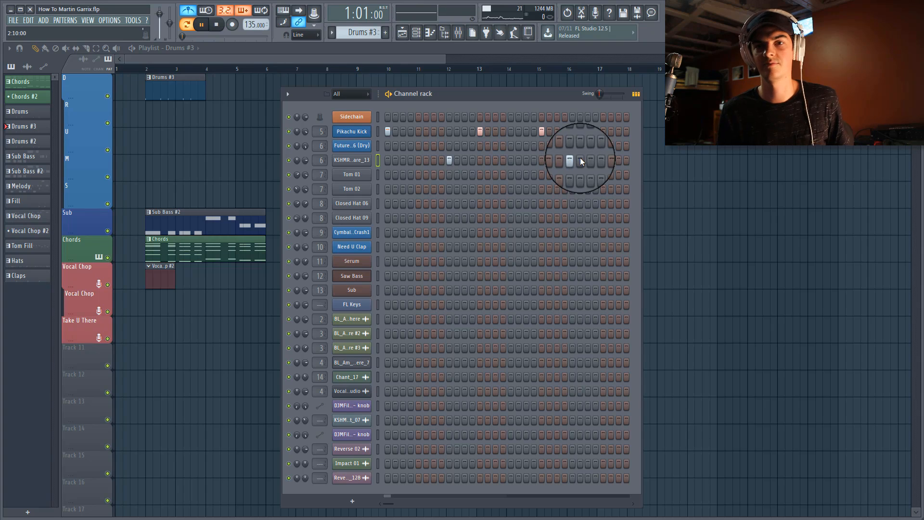
pyautogui.press('space')
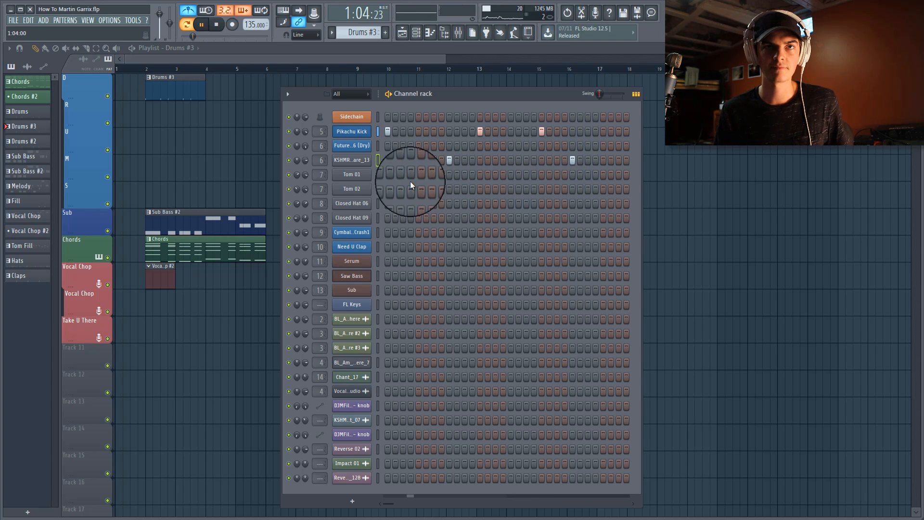
# Step: Inspect the KSHMR_Acoustic_Snare_13 channel's sample settings and return to the channel rack
pyautogui.click(358, 161)
pyautogui.click(76, 161)
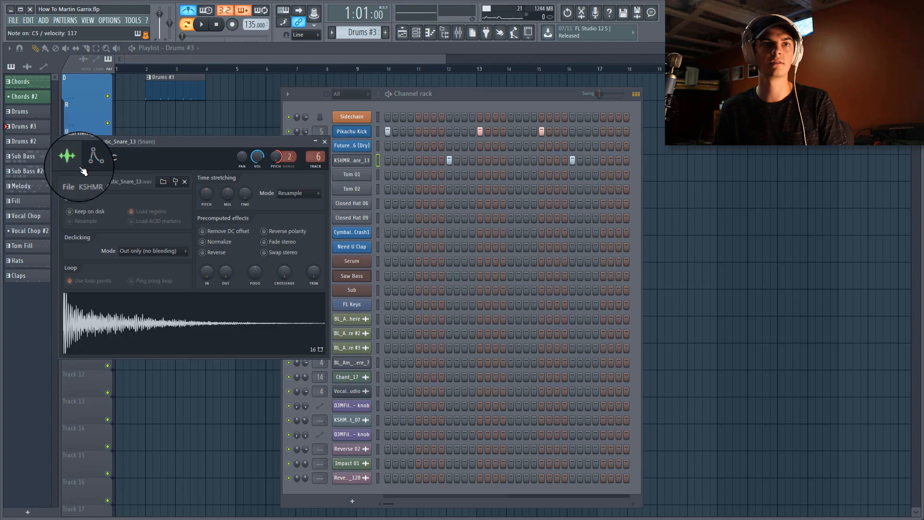
pyautogui.moveTo(176, 141); pyautogui.dragTo(246, 135)
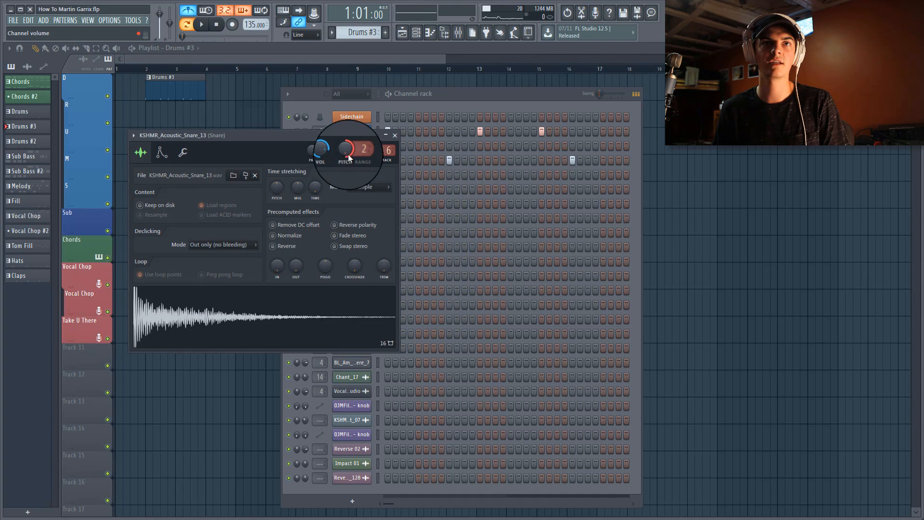
pyautogui.click(454, 98)
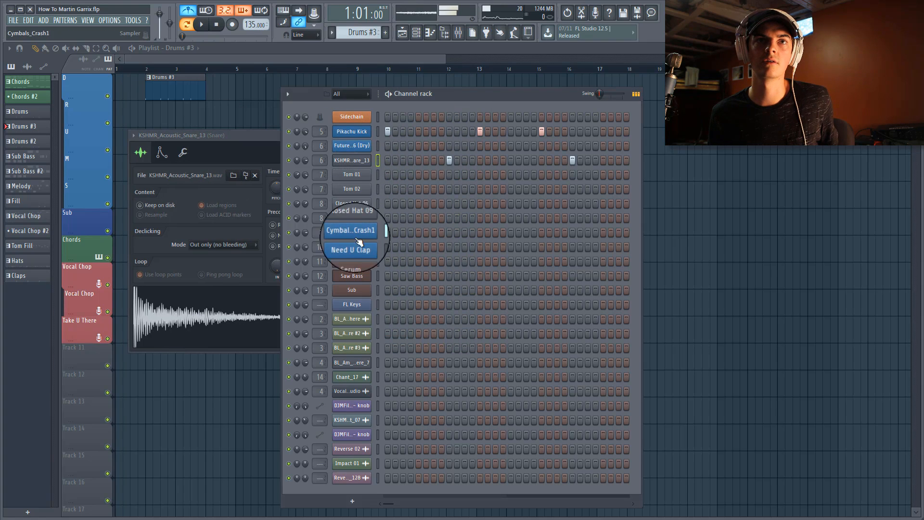
# Step: Audition the Future Snare 06 (Dry) channel and layer its hits on steps 9 and 25
pyautogui.click(355, 147)
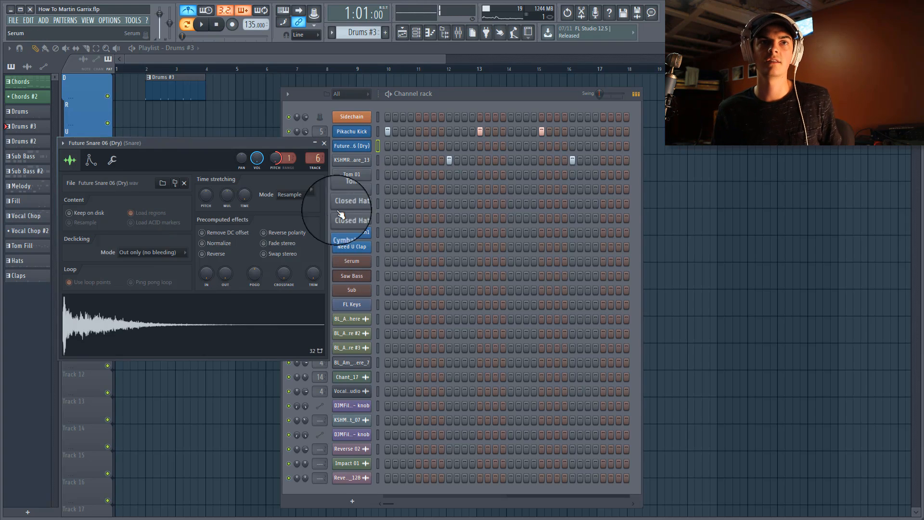
pyautogui.moveTo(183, 142); pyautogui.dragTo(395, 196)
pyautogui.click(450, 145)
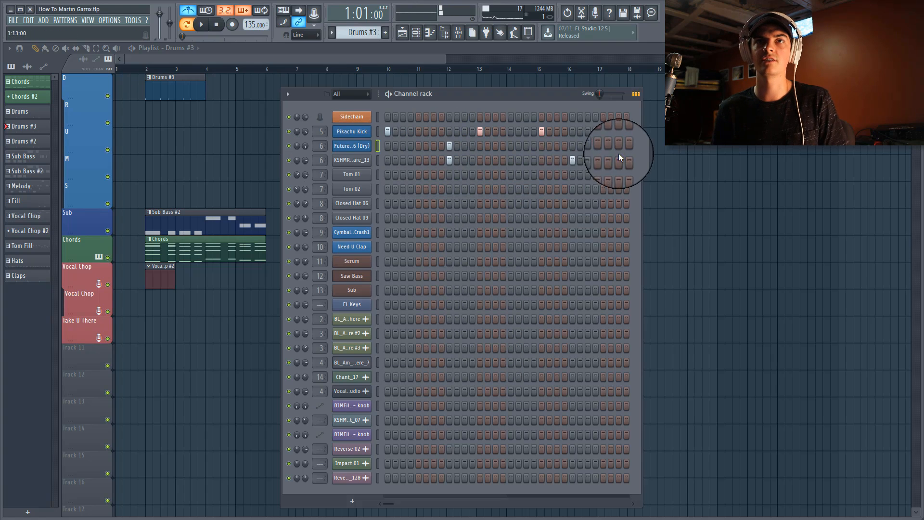
pyautogui.click(573, 146)
# Step: Bring up the mixer, solo the Snare track and play the Drums #3 pattern
pyautogui.doubleClick(506, 48)
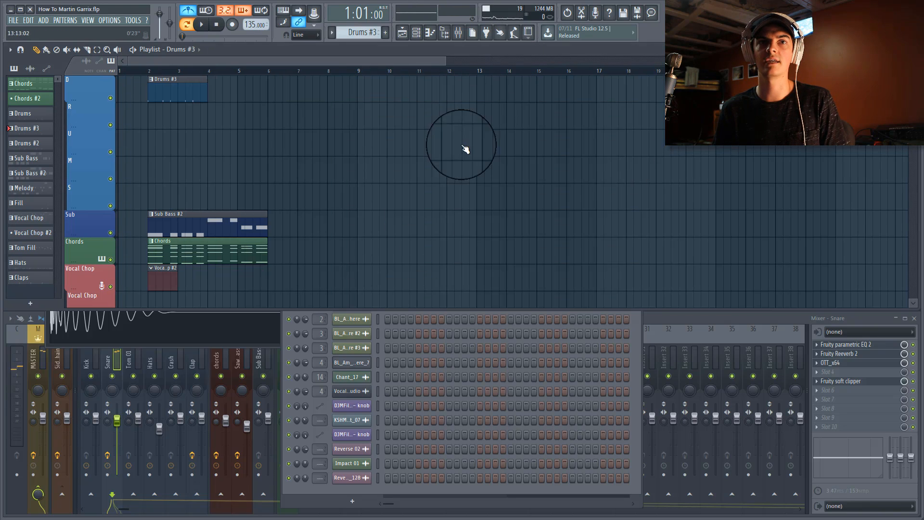
pyautogui.click(689, 318)
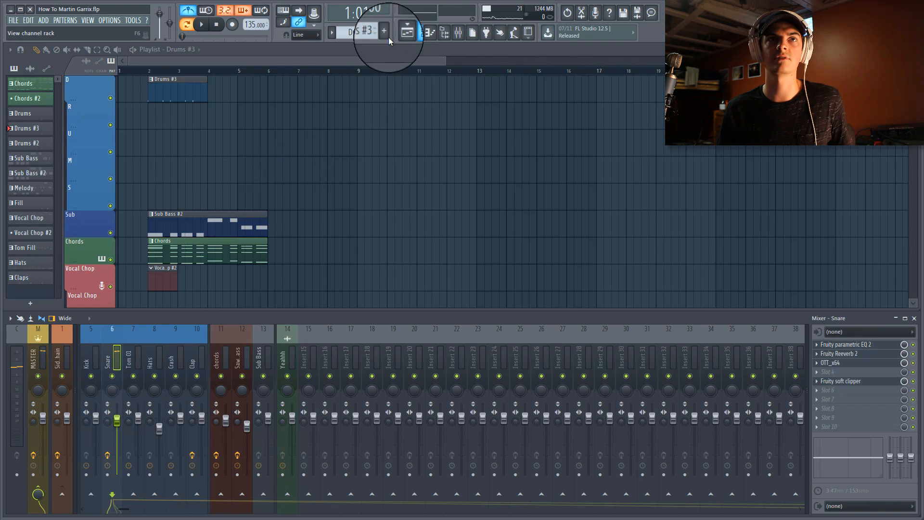
pyautogui.click(198, 24)
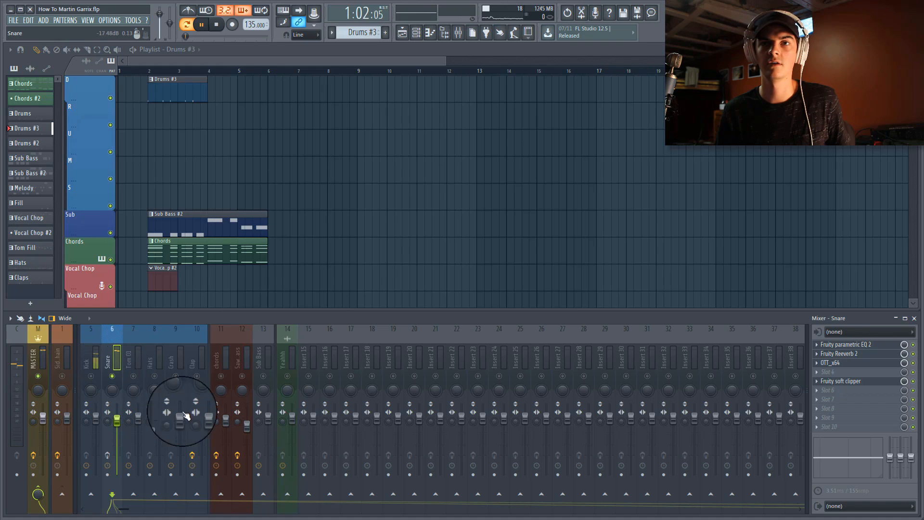
pyautogui.press('space')
# Step: Examine the Snare track's Fruity parametric EQ 2, Fruity Reeverb 2, OTT and Fruity soft clipper settings
pyautogui.click(873, 354)
pyautogui.click(873, 345)
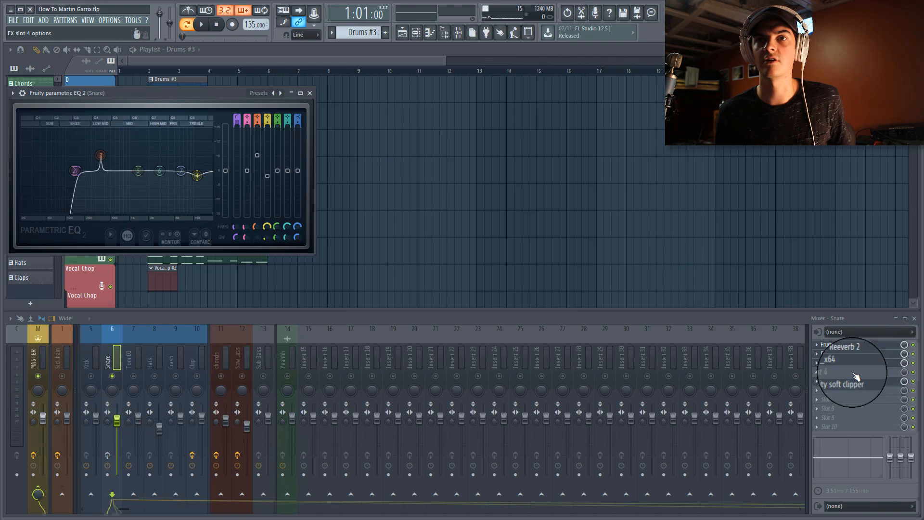
pyautogui.click(842, 353)
pyautogui.click(830, 362)
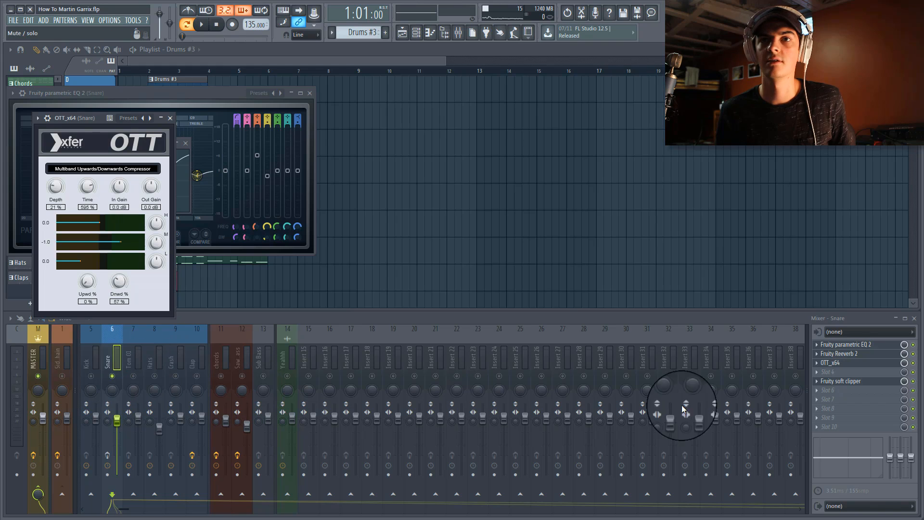
pyautogui.click(824, 383)
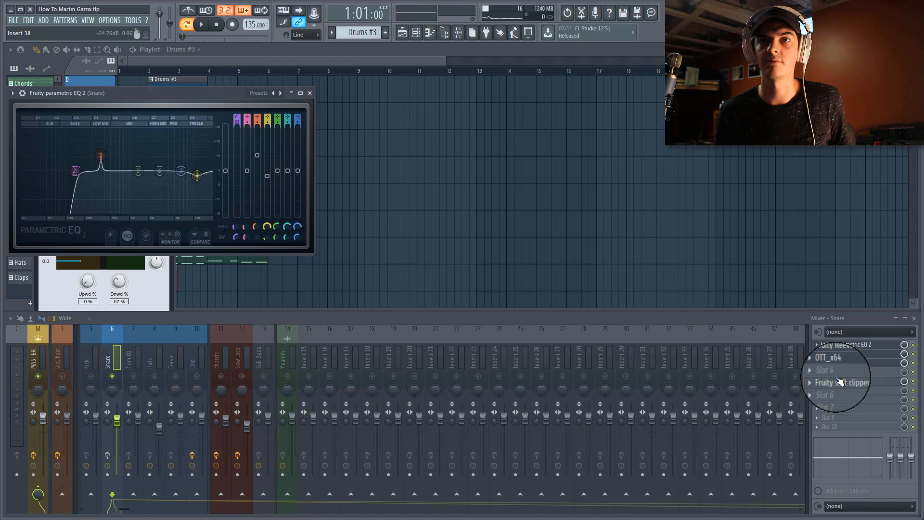
pyautogui.click(837, 380)
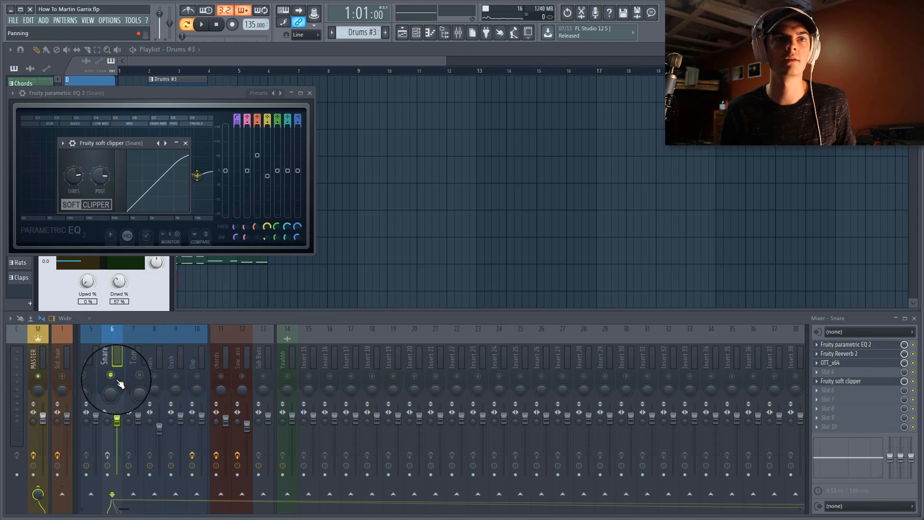
# Step: Unsolo the Snare track and play the Drums #3 pattern through the full mixer
pyautogui.press('space')
pyautogui.click(220, 61)
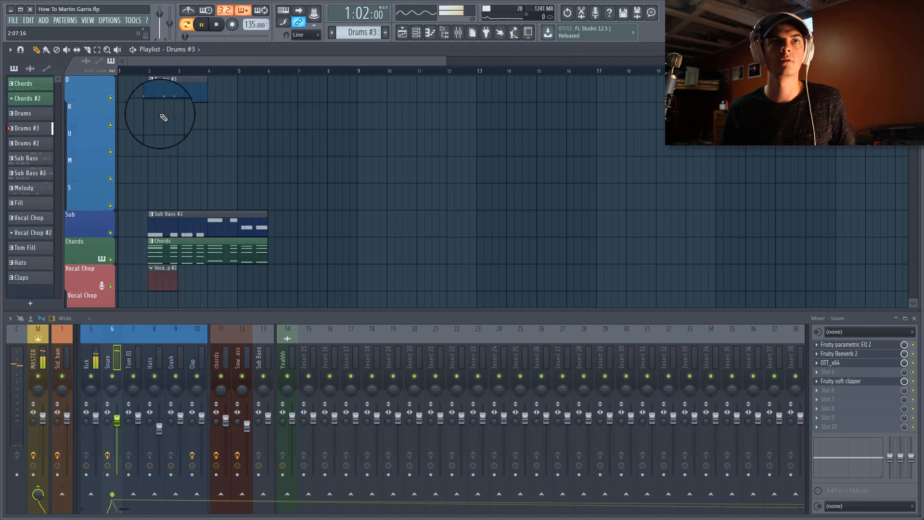
pyautogui.scroll(4, 156, 69)
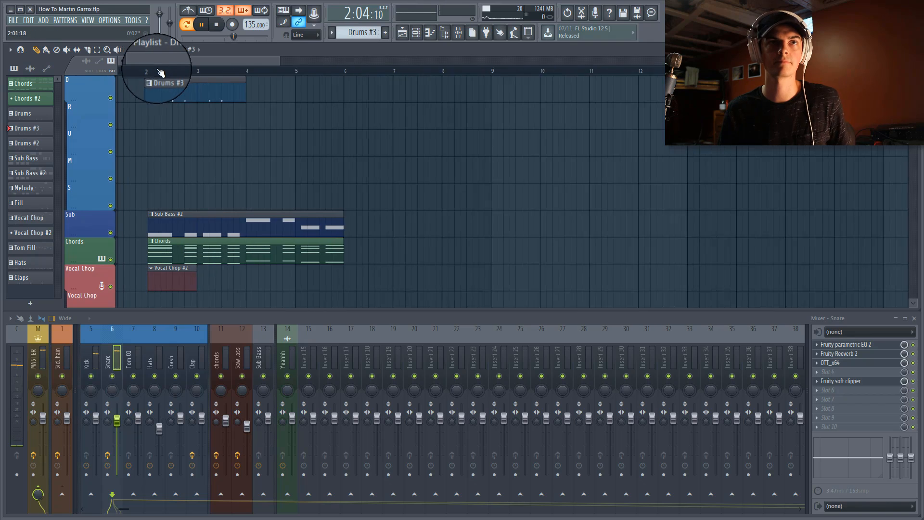
pyautogui.press('space')
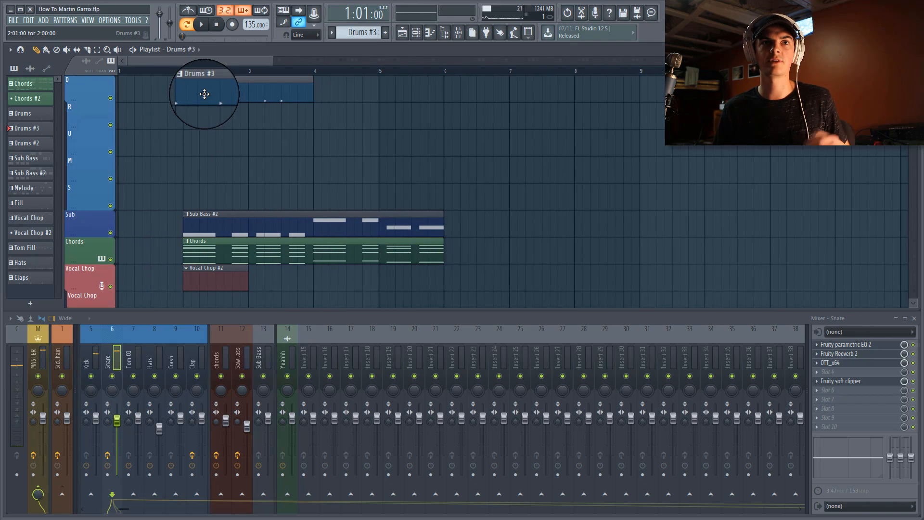
# Step: Reopen the Drums #3 clip and copy the Pikachu Kick's step pattern onto the Cymbals_Crash1 channel
pyautogui.doubleClick(204, 95)
pyautogui.click(442, 93)
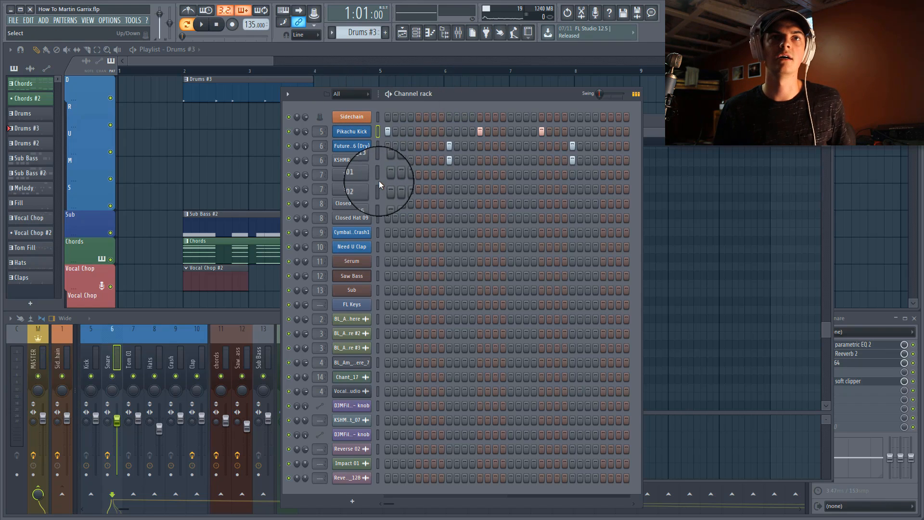
pyautogui.click(352, 233)
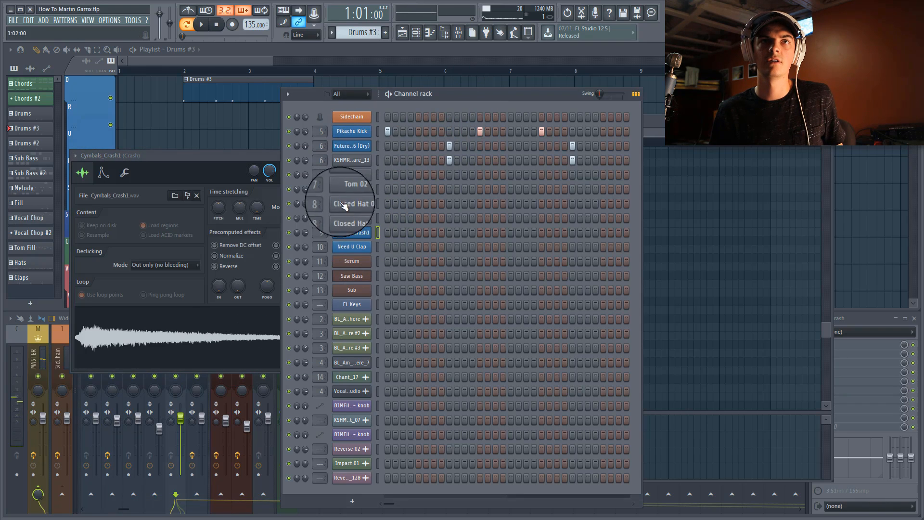
pyautogui.rightClick(356, 131)
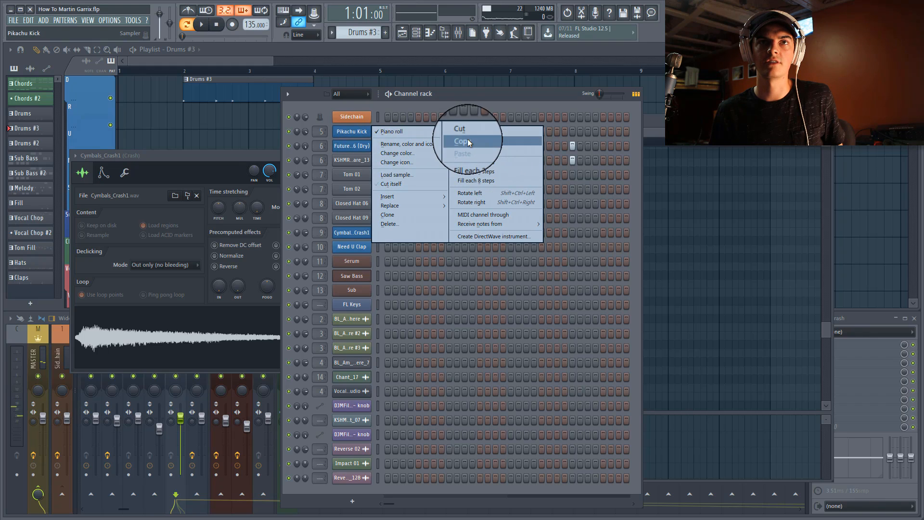
pyautogui.click(467, 141)
pyautogui.rightClick(356, 232)
pyautogui.click(463, 251)
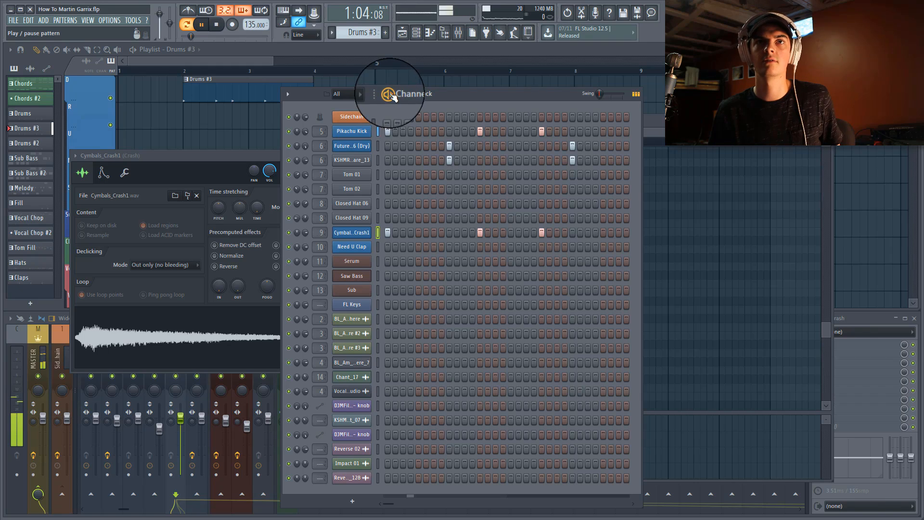
# Step: Listen to the Drums #3 pattern with the layered crash and return to the playlist
pyautogui.click(228, 59)
pyautogui.scroll(-3, 247, 70)
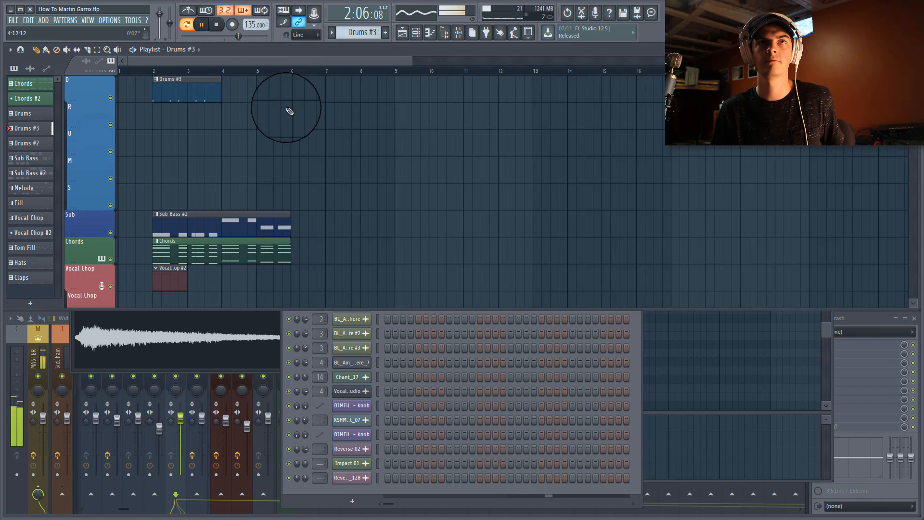
pyautogui.scroll(-2, 206, 57)
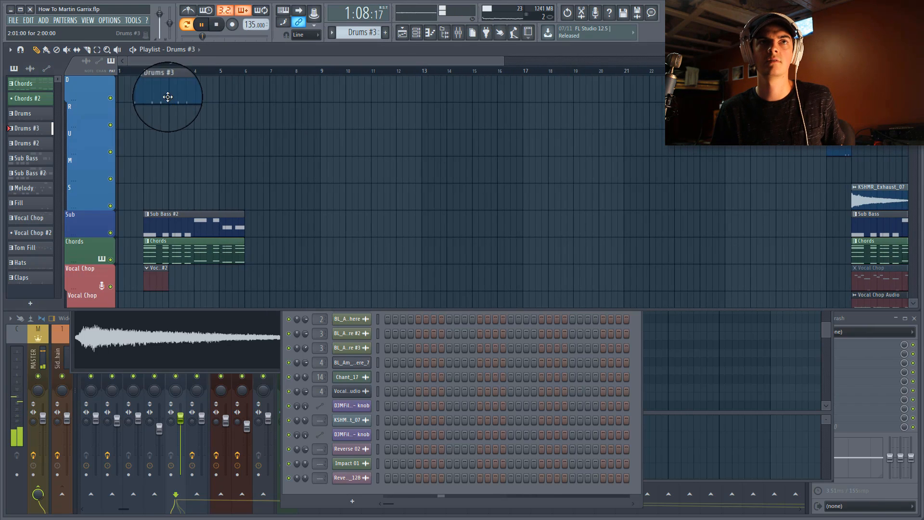
pyautogui.press('space')
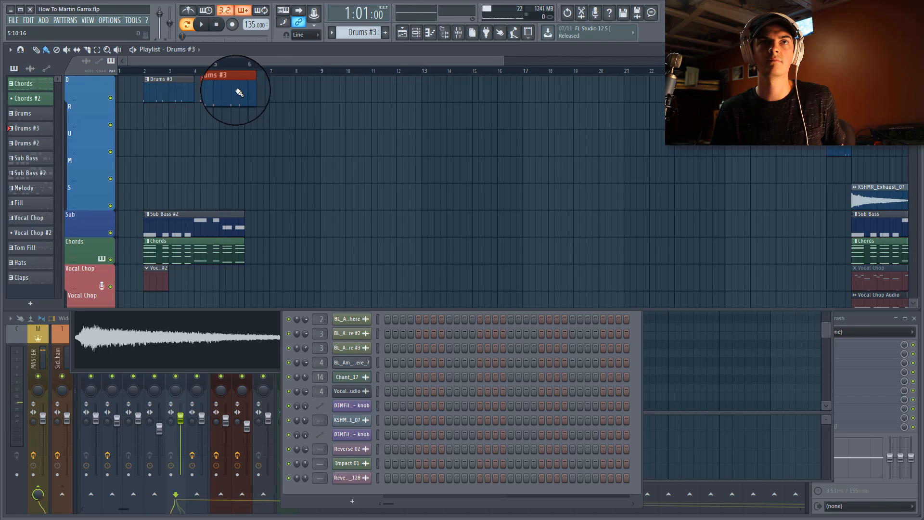
# Step: Duplicate Drums #3 to bars 4, 6 and 8, and Sub Bass #2 with Chords to bar 6
pyautogui.moveTo(239, 92); pyautogui.dragTo(333, 96)
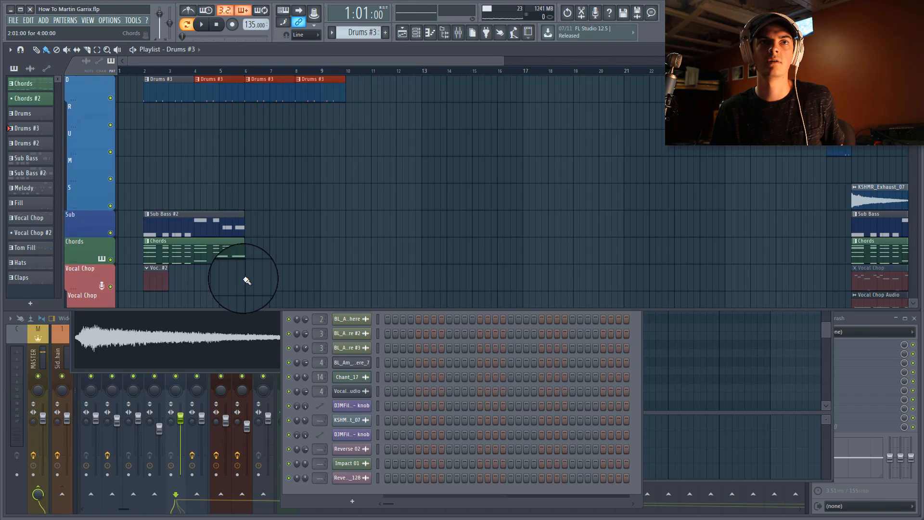
pyautogui.moveTo(270, 251)
pyautogui.mouseDown()
pyautogui.moveTo(169, 231)
pyautogui.moveTo(295, 235)
pyautogui.moveTo(280, 235)
pyautogui.mouseUp()
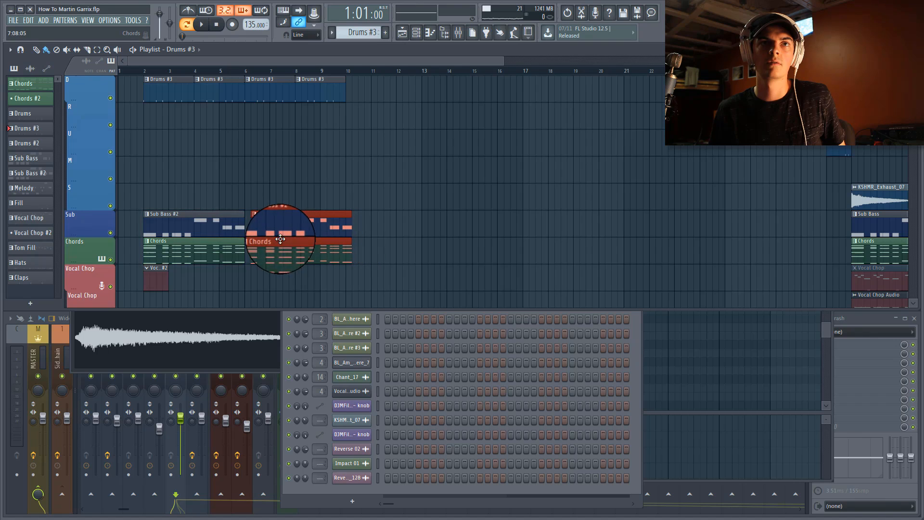
pyautogui.rightClick(269, 193)
# Step: Play the extended arrangement in song mode from bar 2 and bring up the mixer
pyautogui.click(137, 69)
pyautogui.press('space')
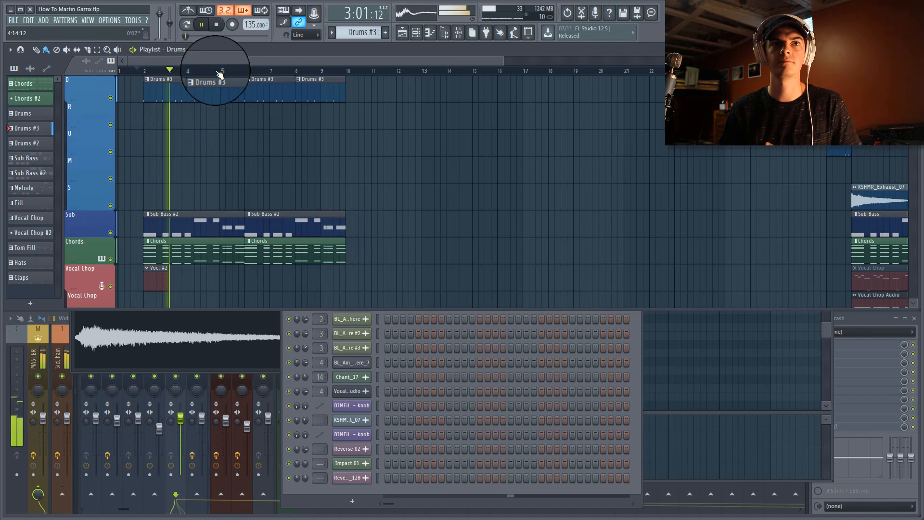
pyautogui.scroll(-2, 218, 71)
pyautogui.scroll(-1, 221, 72)
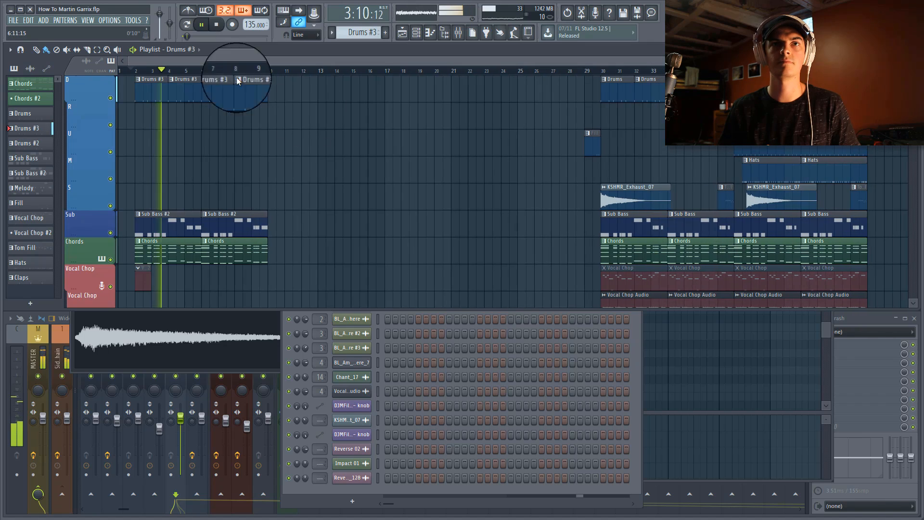
pyautogui.click(861, 316)
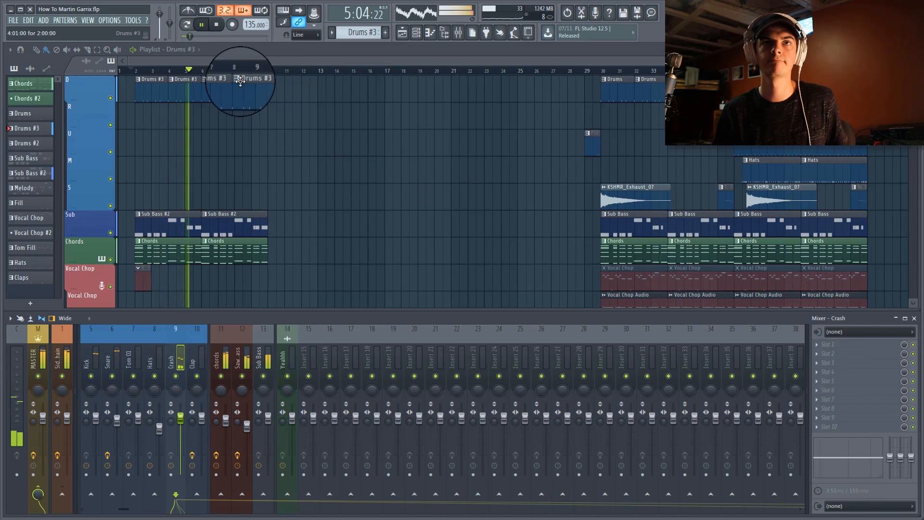
# Step: Stop playback, pick the Fill pattern from the clip at bar 29 and place it at bar 1 on the U drum track
pyautogui.press('space')
pyautogui.scroll(3, 250, 71)
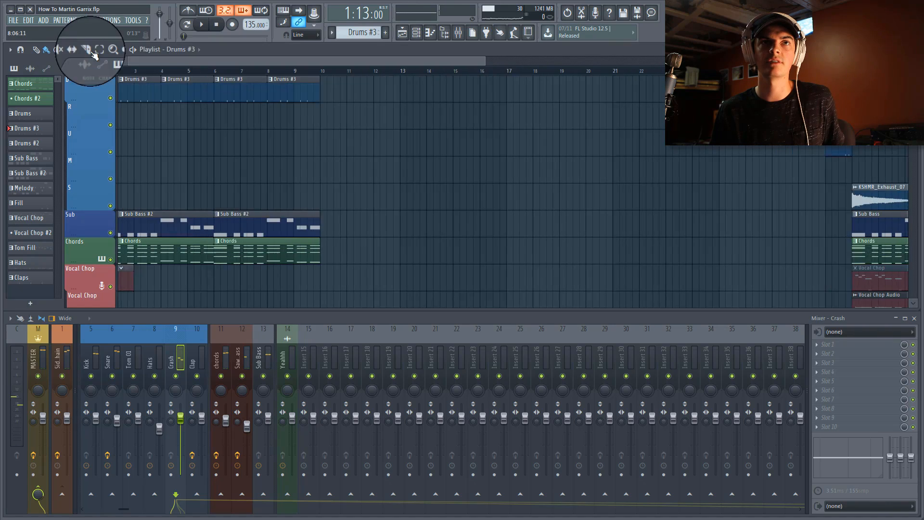
pyautogui.scroll(-3, 248, 72)
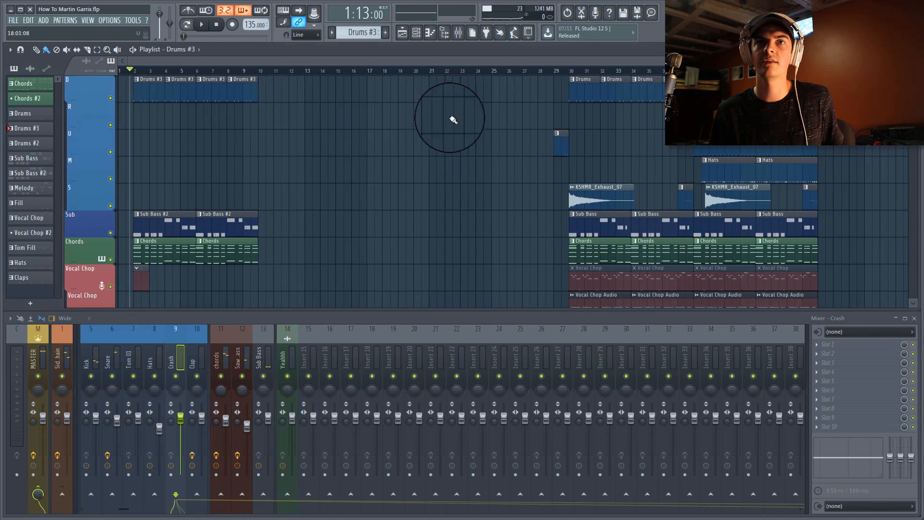
pyautogui.click(558, 158)
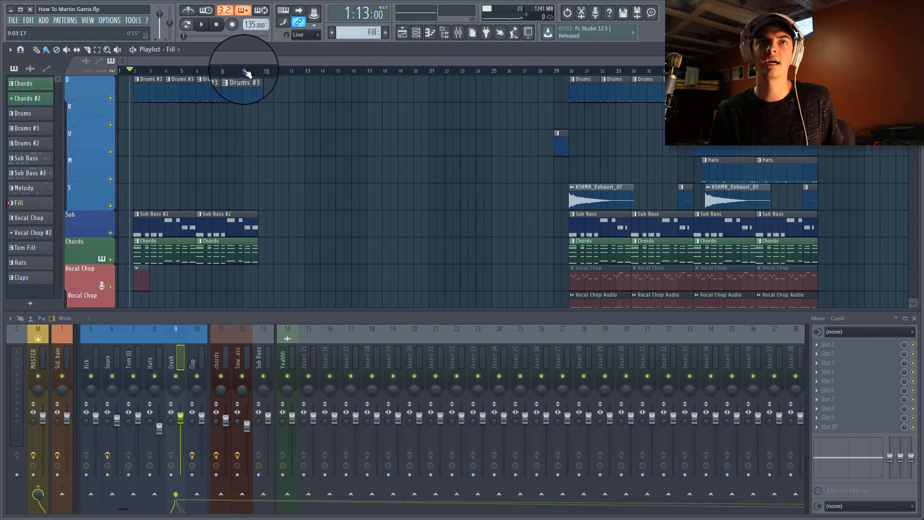
pyautogui.scroll(3, 247, 70)
pyautogui.click(146, 138)
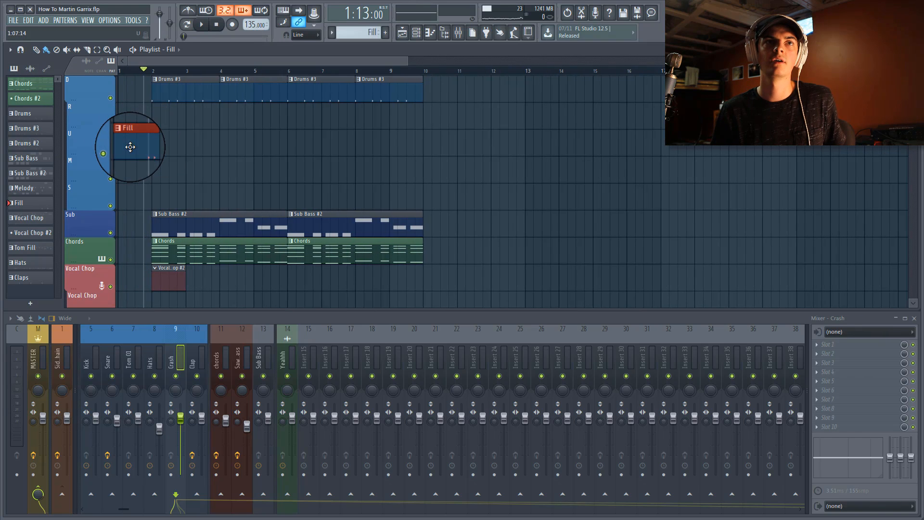
# Step: Open the Fill clip's step pattern, listen to it and audition its two snare channels
pyautogui.doubleClick(130, 146)
pyautogui.click(389, 95)
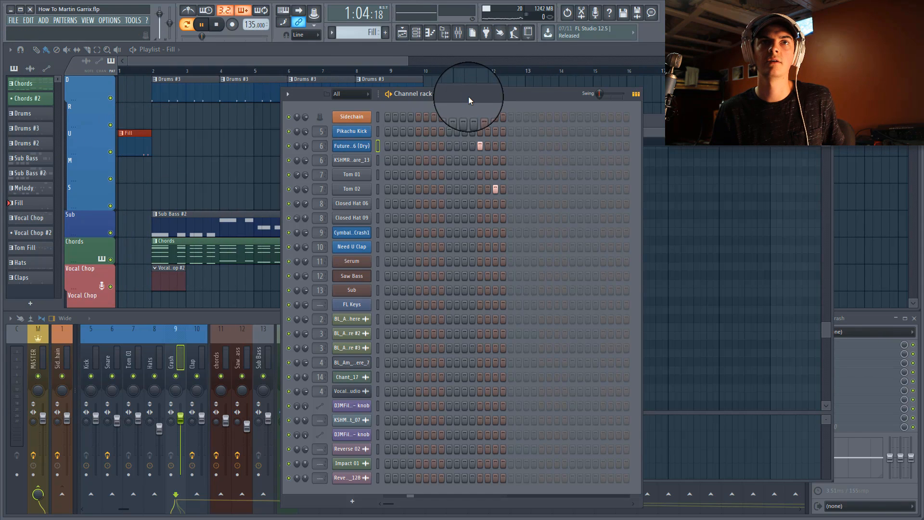
pyautogui.press('space')
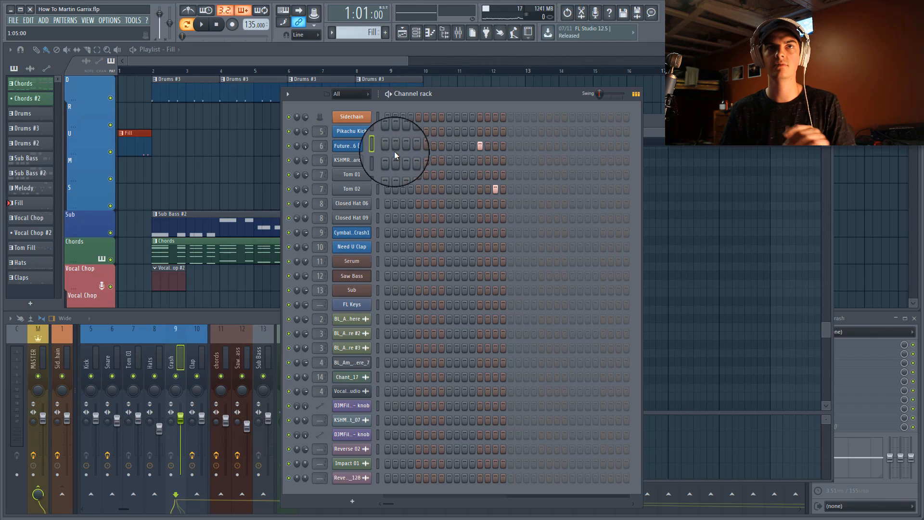
pyautogui.click(360, 161)
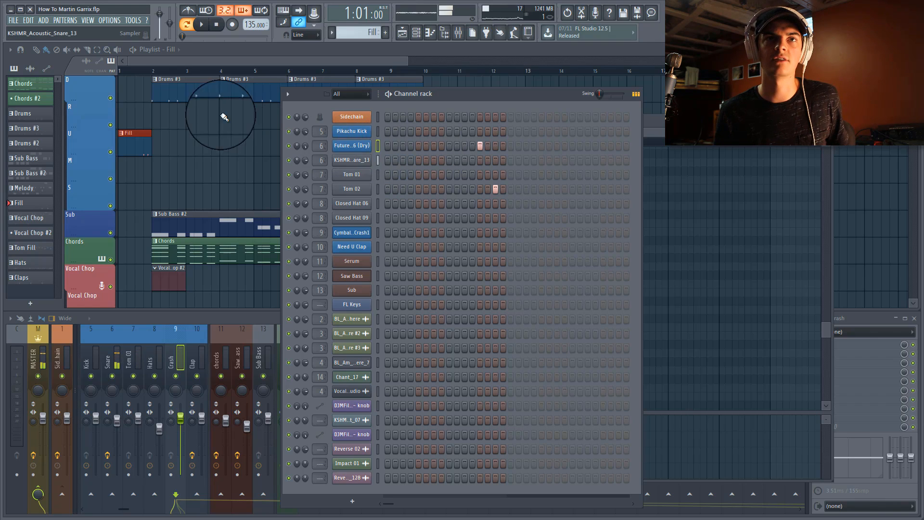
pyautogui.click(360, 147)
pyautogui.click(137, 81)
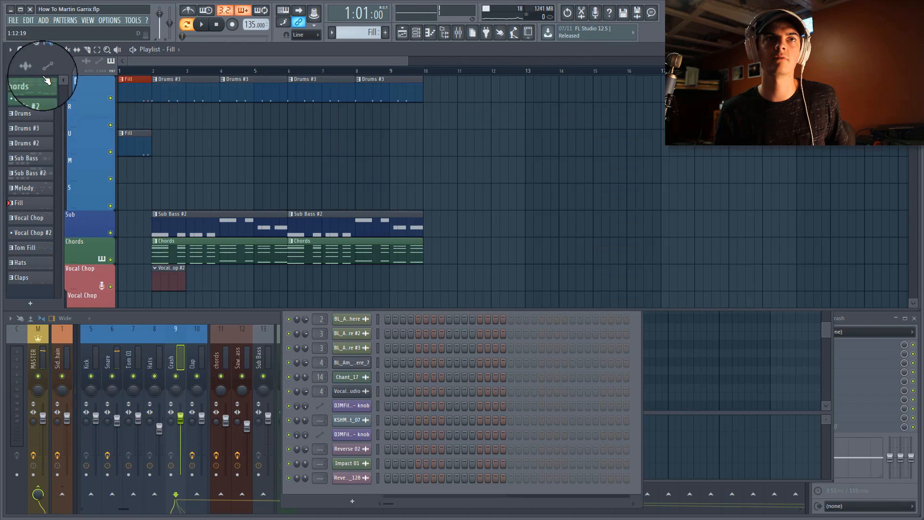
pyautogui.press('space')
pyautogui.press('space')
pyautogui.rightClick(139, 95)
# Step: Play the arrangement from the middle of bar 1 to hear the fill lead into the drop
pyautogui.click(135, 69)
pyautogui.press('space')
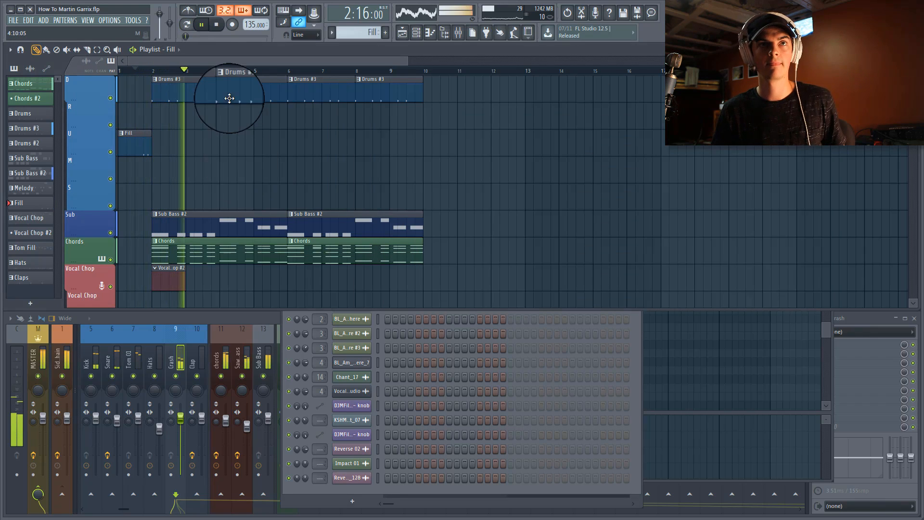
pyautogui.press('space')
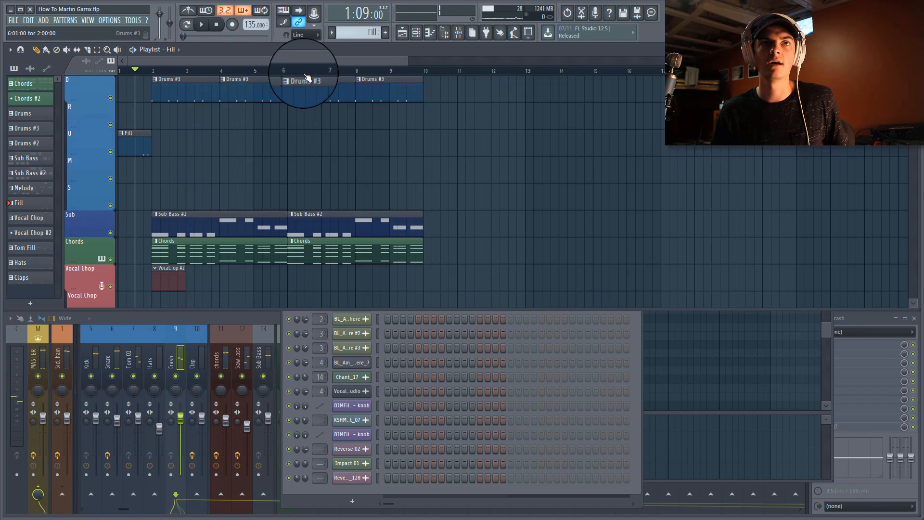
# Step: Replace the Drums #3 clips with a copy of the original arrangement's Drums and Drums #2 clips, starting at bar 2
pyautogui.scroll(-4, 305, 76)
pyautogui.scroll(-1, 310, 77)
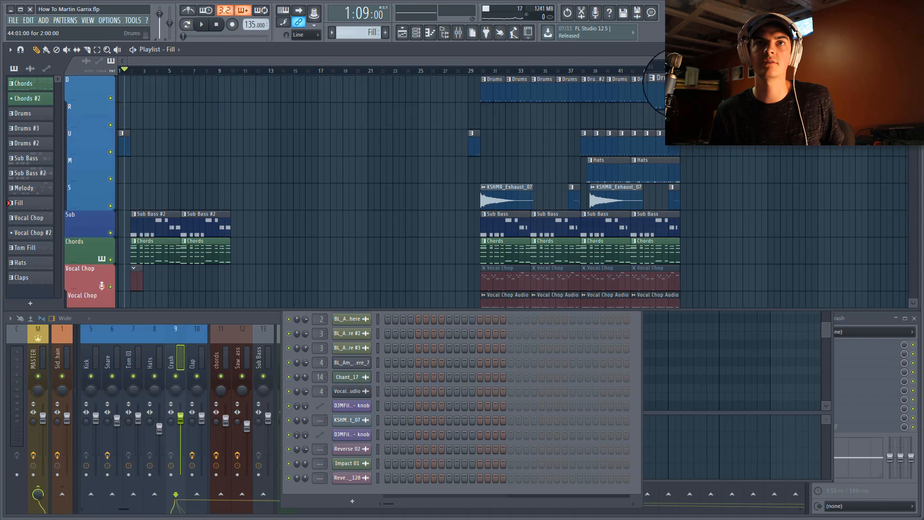
pyautogui.moveTo(676, 88)
pyautogui.keyDown('ctrl'); pyautogui.mouseDown()
pyautogui.moveTo(140, 95)
pyautogui.moveTo(153, 90)
pyautogui.mouseUp(); pyautogui.keyUp('ctrl')
pyautogui.keyDown('ctrl'); pyautogui.click(233, 158); pyautogui.keyUp('ctrl')
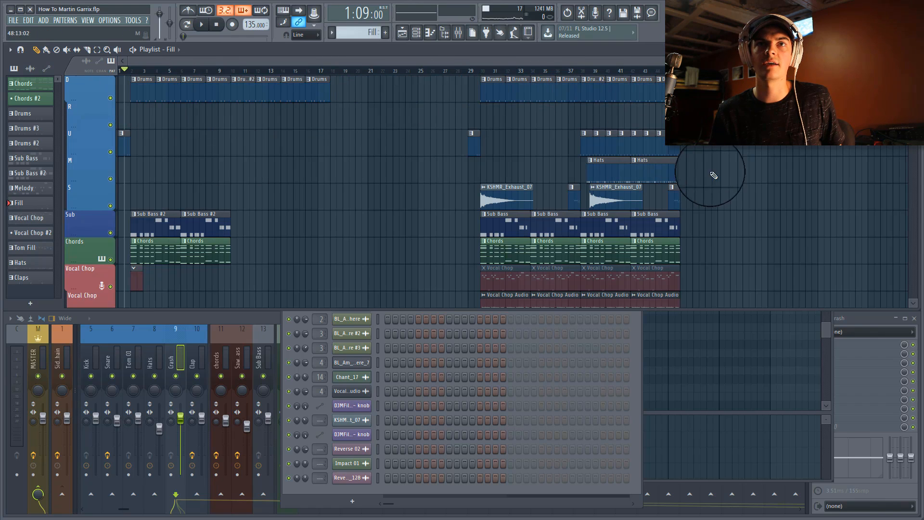
# Step: Duplicate all the Sub Bass #2 and Chords clips from bars 2 to 9 into bars 10 to 17
pyautogui.scroll(3, 221, 71)
pyautogui.keyDown('ctrl'); pyautogui.moveTo(251, 247); pyautogui.dragTo(146, 222); pyautogui.keyUp('ctrl')
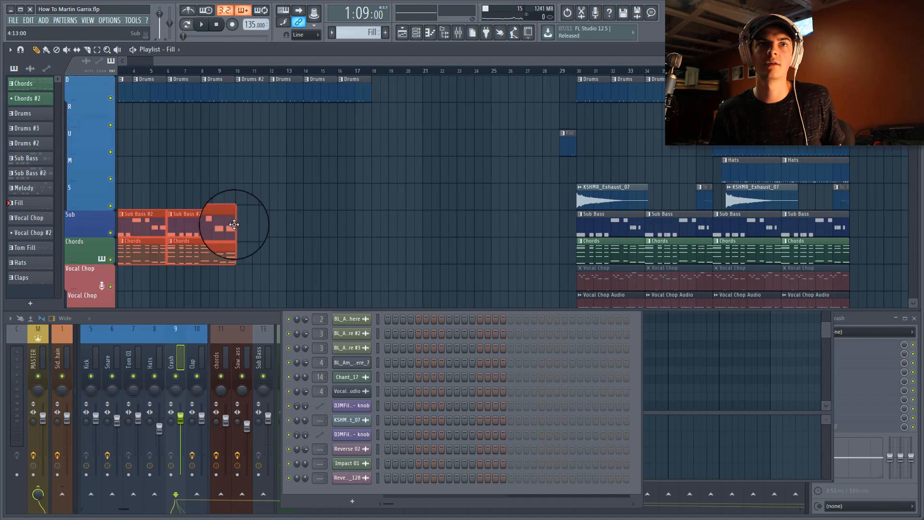
pyautogui.keyDown('shift'); pyautogui.moveTo(234, 224); pyautogui.dragTo(352, 225); pyautogui.keyUp('shift')
pyautogui.keyDown('ctrl'); pyautogui.click(440, 186); pyautogui.keyUp('ctrl')
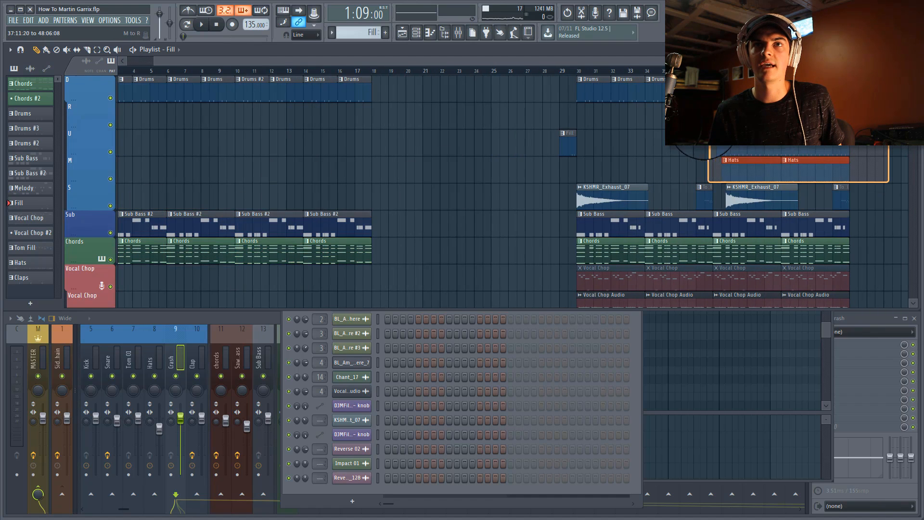
# Step: Copy the original arrangement's Claps and Hats clips to the second half of the new drop, with the claps starting at bar 10
pyautogui.moveTo(704, 126)
pyautogui.keyDown('ctrl'); pyautogui.mouseDown()
pyautogui.moveTo(509, 153)
pyautogui.moveTo(229, 150)
pyautogui.moveTo(277, 141)
pyautogui.moveTo(237, 140)
pyautogui.moveTo(242, 136)
pyautogui.moveTo(310, 146)
pyautogui.mouseUp(); pyautogui.keyUp('ctrl')
pyautogui.hotkey('ctrl', 'z')
pyautogui.keyDown('ctrl'); pyautogui.click(436, 132); pyautogui.keyUp('ctrl')
pyautogui.scroll(3, 234, 68)
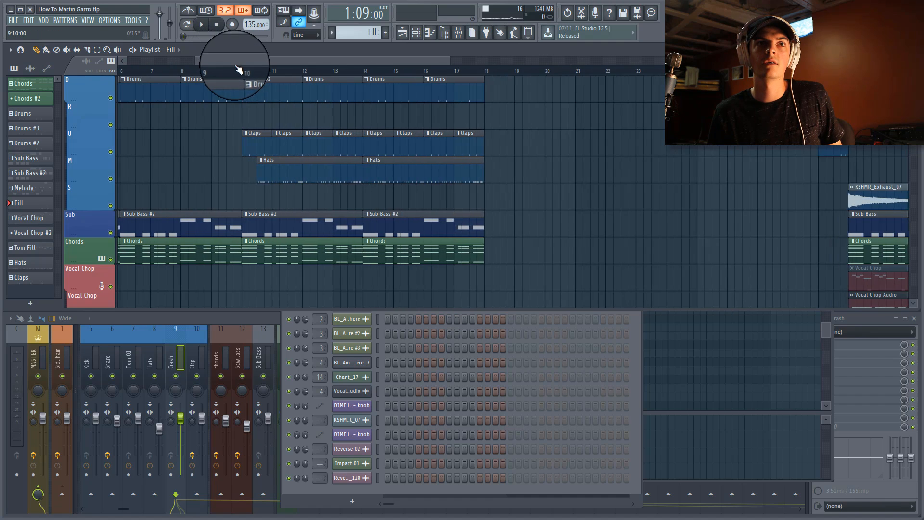
# Step: Play the arrangement from bar 10 to hear the claps and hats with the drop
pyautogui.moveTo(235, 65); pyautogui.dragTo(170, 65)
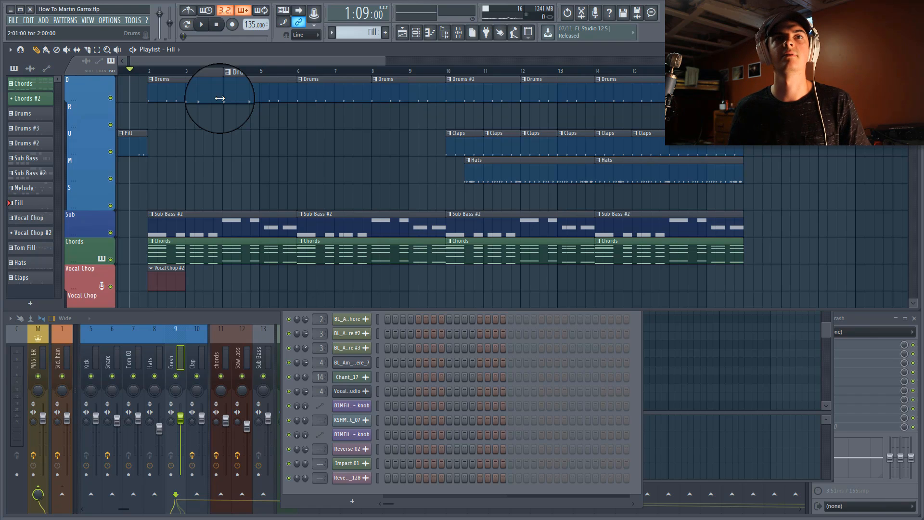
pyautogui.click(442, 70)
pyautogui.scroll(-1, 450, 72)
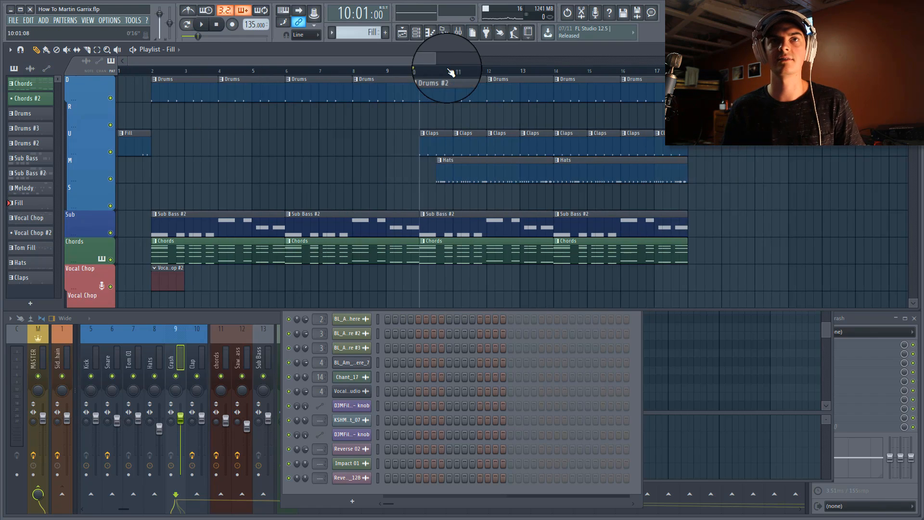
pyautogui.click(349, 71)
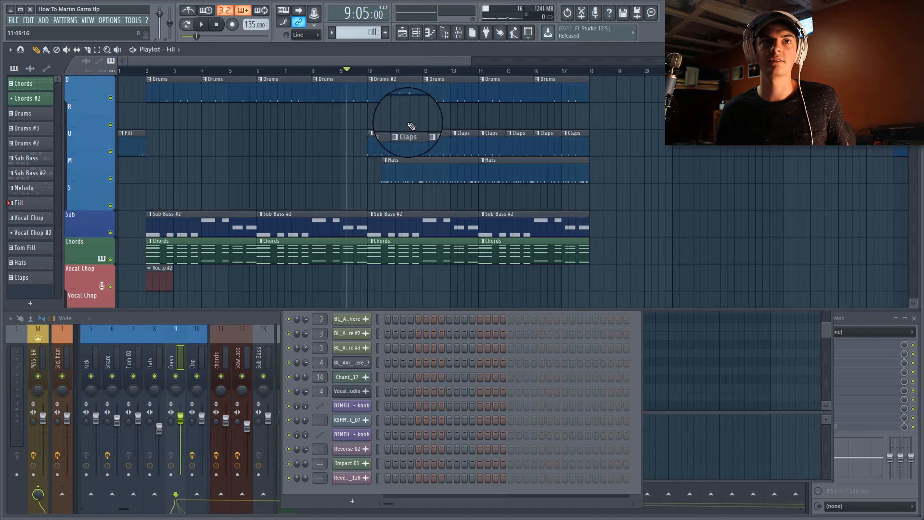
pyautogui.click(370, 71)
pyautogui.press('space')
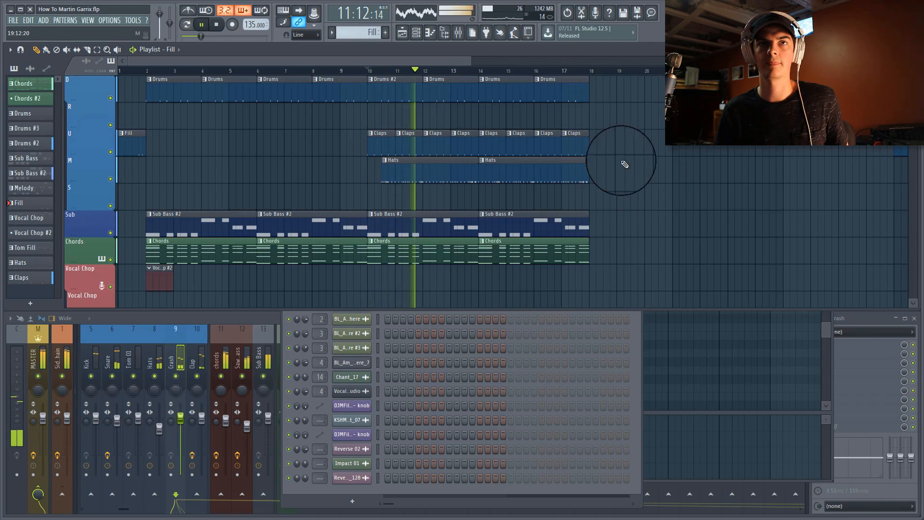
pyautogui.moveTo(469, 62); pyautogui.dragTo(402, 63)
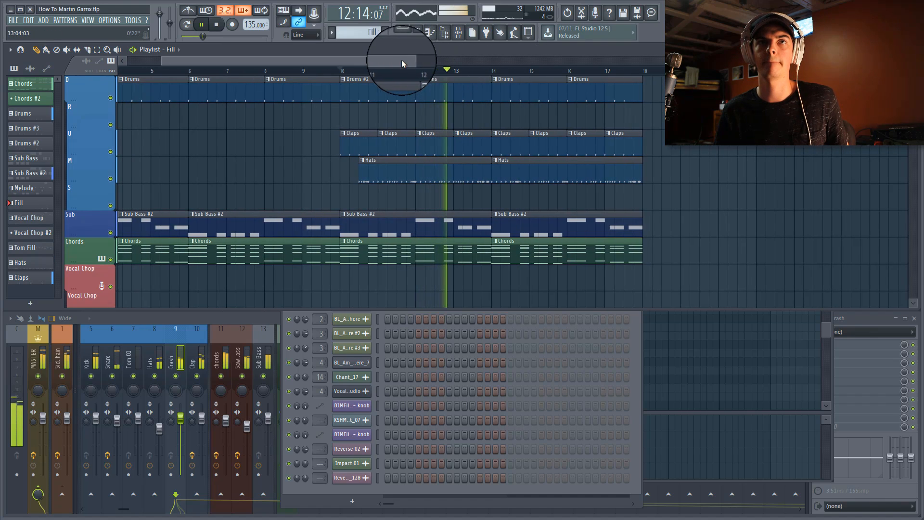
pyautogui.press('space')
# Step: Open the Hats clip's step pattern and listen to the two closed hat channels
pyautogui.doubleClick(408, 171)
pyautogui.click(460, 95)
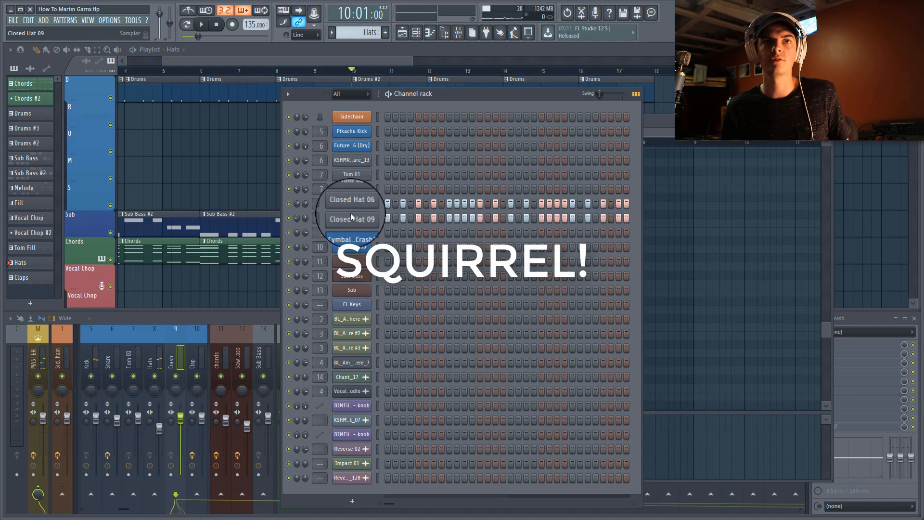
pyautogui.click(386, 61)
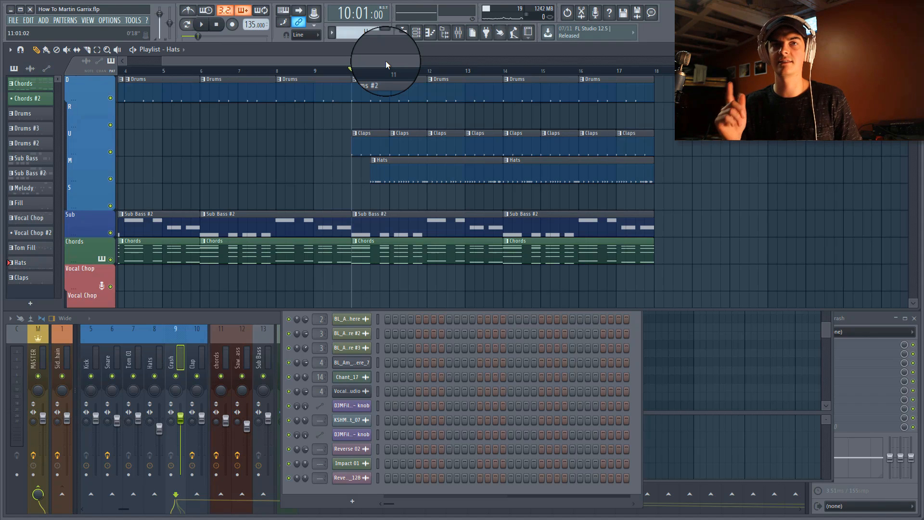
pyautogui.doubleClick(402, 168)
pyautogui.press('space')
pyautogui.click(383, 93)
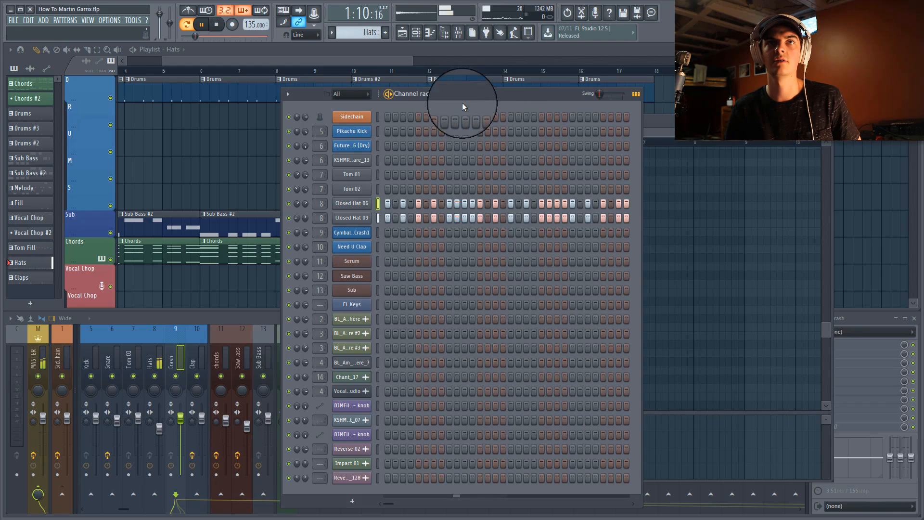
# Step: Open the Closed Hat 06 piano roll, stop playback and mute the Closed Hat 09 channel
pyautogui.rightClick(362, 204)
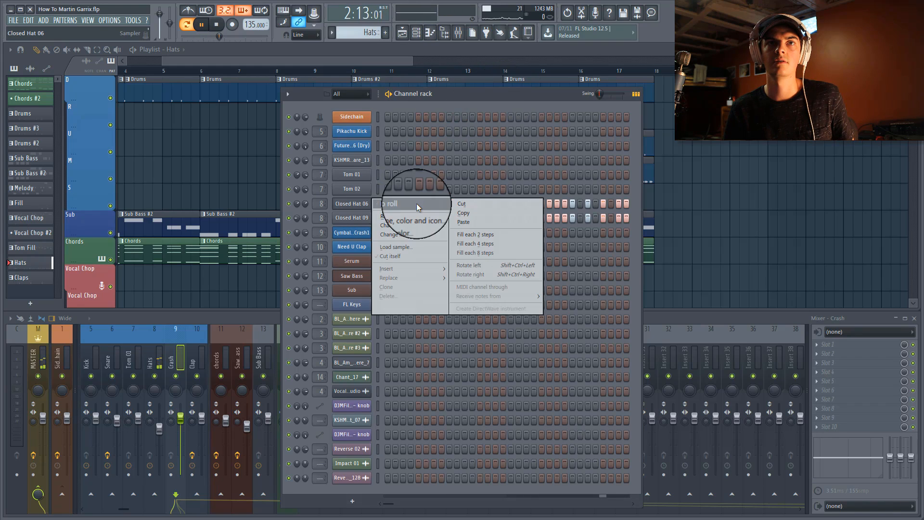
pyautogui.click(416, 203)
pyautogui.press('space')
pyautogui.click(289, 218)
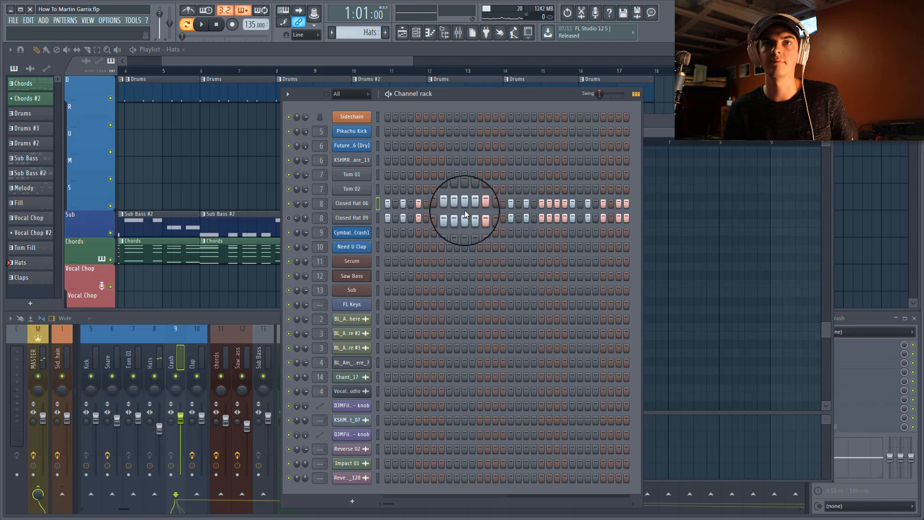
pyautogui.click(699, 122)
# Step: Examine the rhythm of the Closed Hat 06 notes in the piano roll and play them back without the second hat
pyautogui.scroll(5, 407, 164)
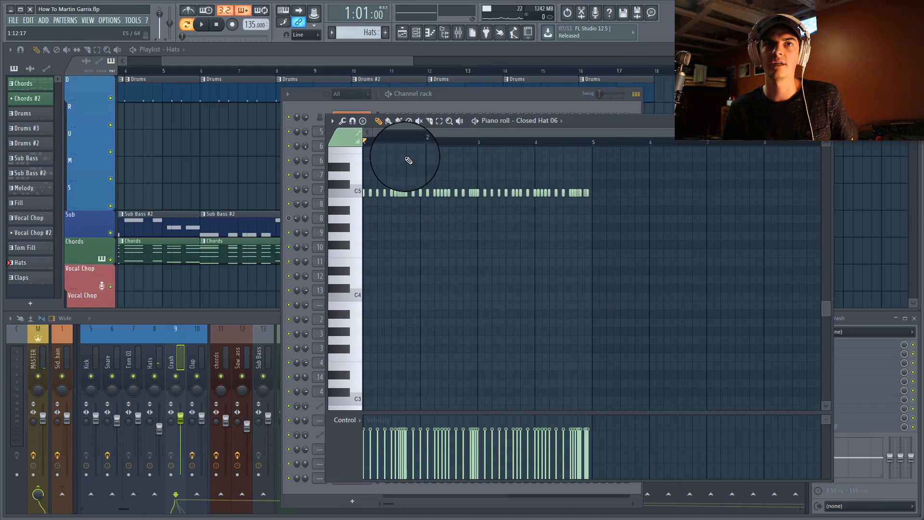
pyautogui.scroll(3, 417, 135)
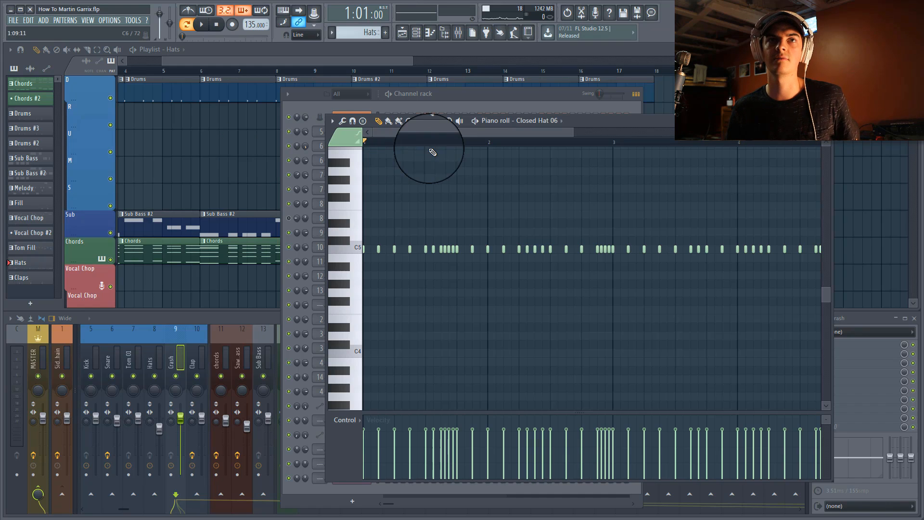
pyautogui.scroll(3, 413, 130)
pyautogui.scroll(3, 509, 150)
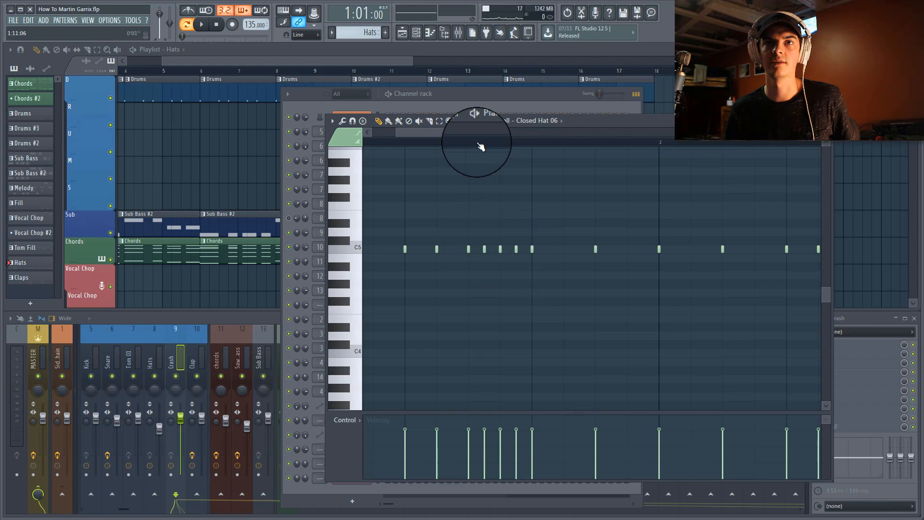
pyautogui.scroll(-4, 480, 145)
pyautogui.scroll(-2, 673, 153)
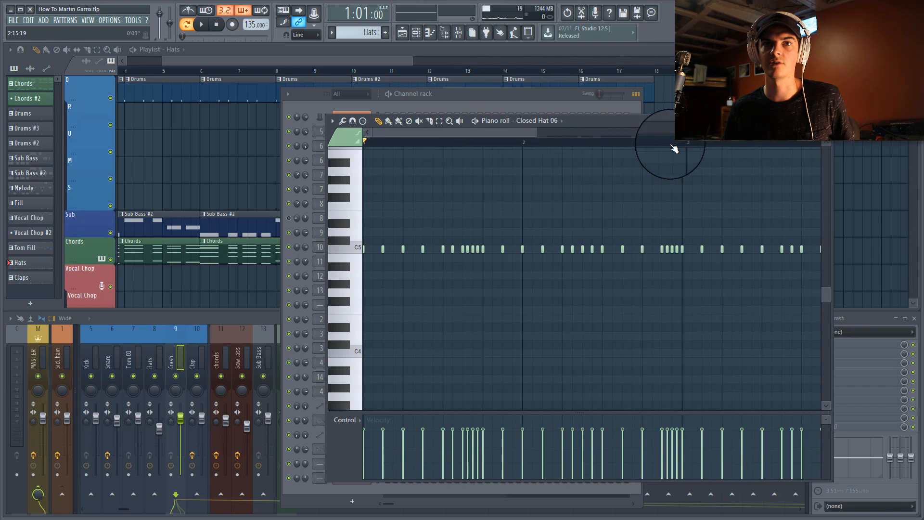
pyautogui.press('space')
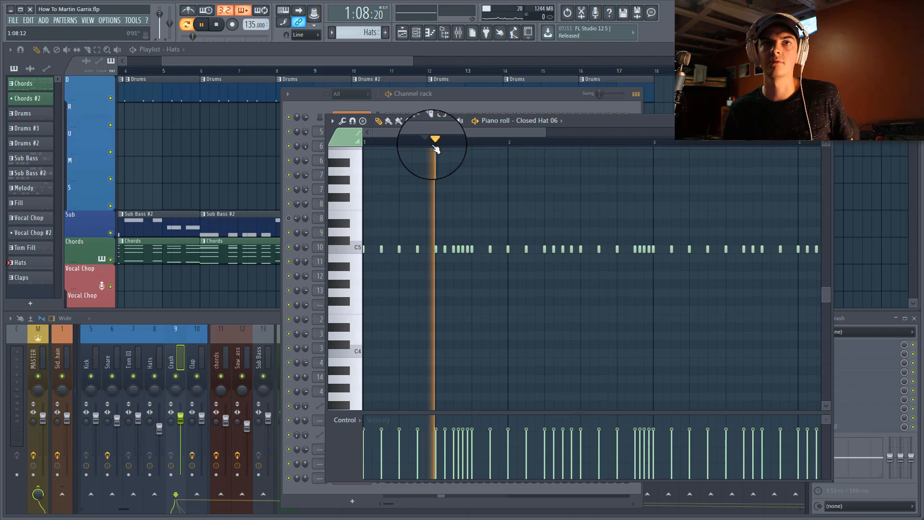
pyautogui.scroll(-1, 544, 149)
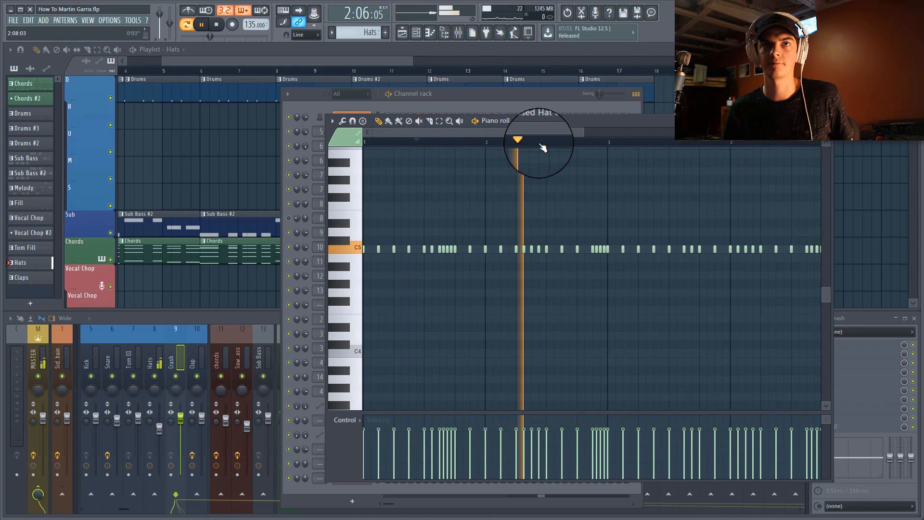
pyautogui.click(501, 98)
pyautogui.press('space')
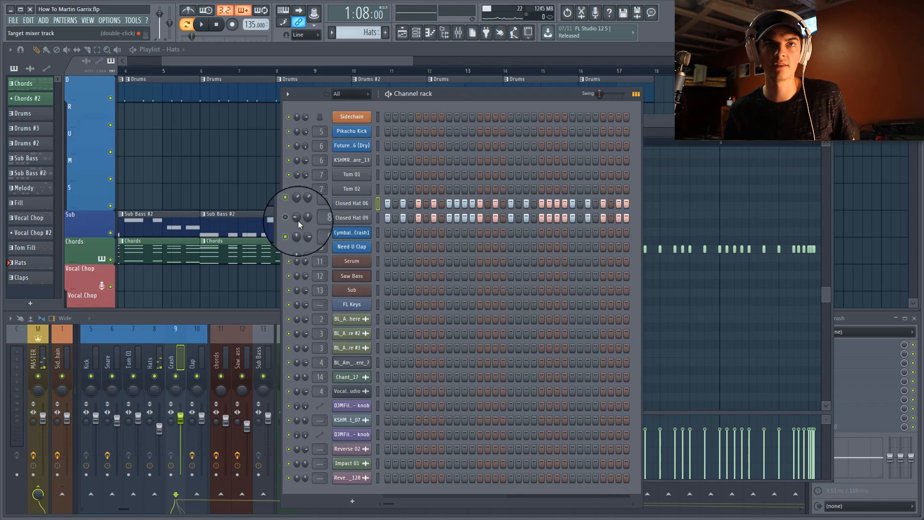
# Step: Audition the Closed Hat 06 and Closed Hat 09 samples, play the layered Hats pattern and return to the playlist
pyautogui.click(346, 203)
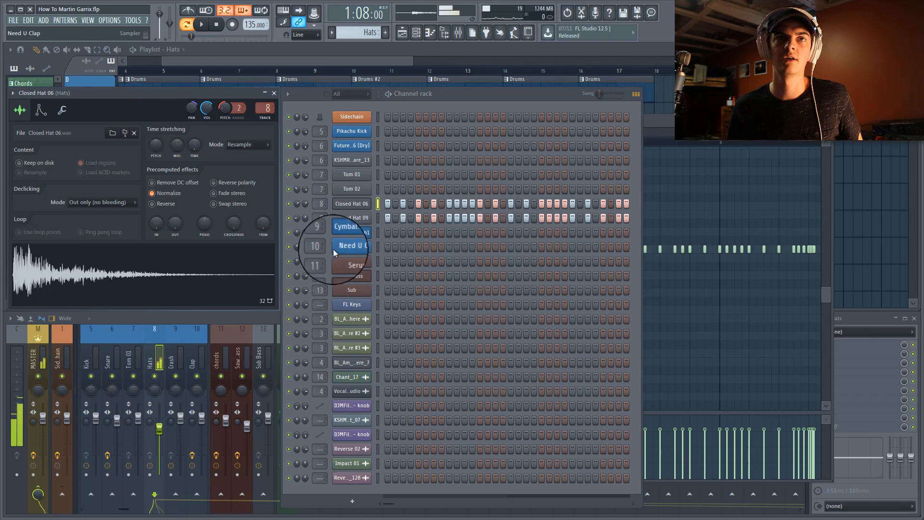
pyautogui.click(351, 217)
pyautogui.click(395, 97)
pyautogui.press('space')
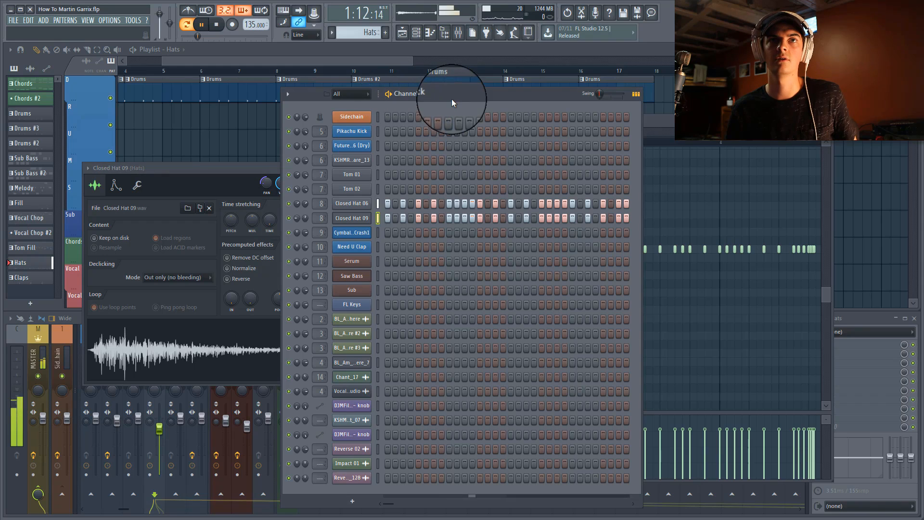
pyautogui.click(378, 60)
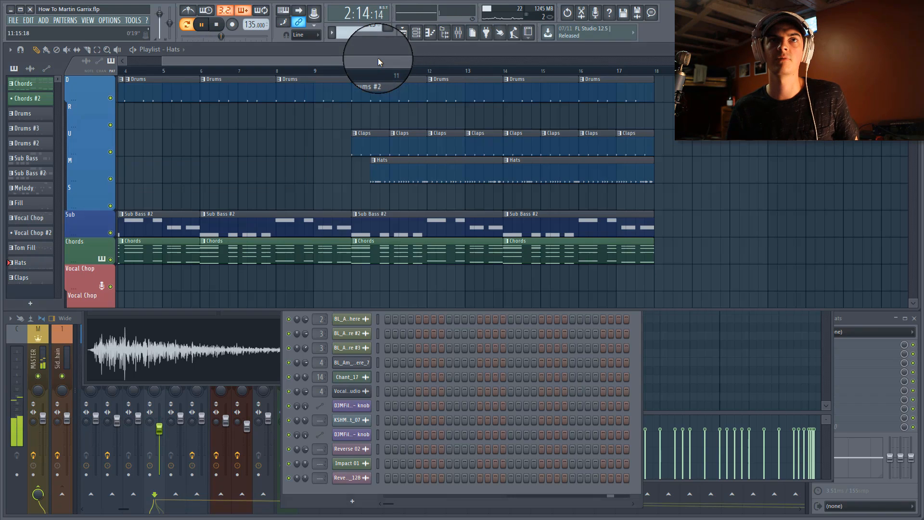
# Step: Stop the hats playback, open the Claps clip's step pattern, listen to it alone and return to the playlist
pyautogui.press('space')
pyautogui.doubleClick(367, 140)
pyautogui.click(392, 95)
pyautogui.press('space')
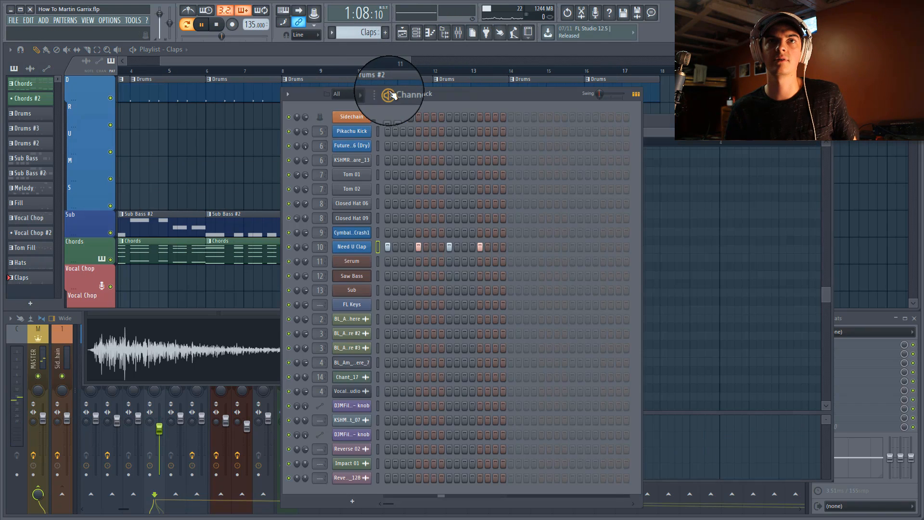
pyautogui.press('space')
pyautogui.click(361, 63)
pyautogui.scroll(-3, 364, 73)
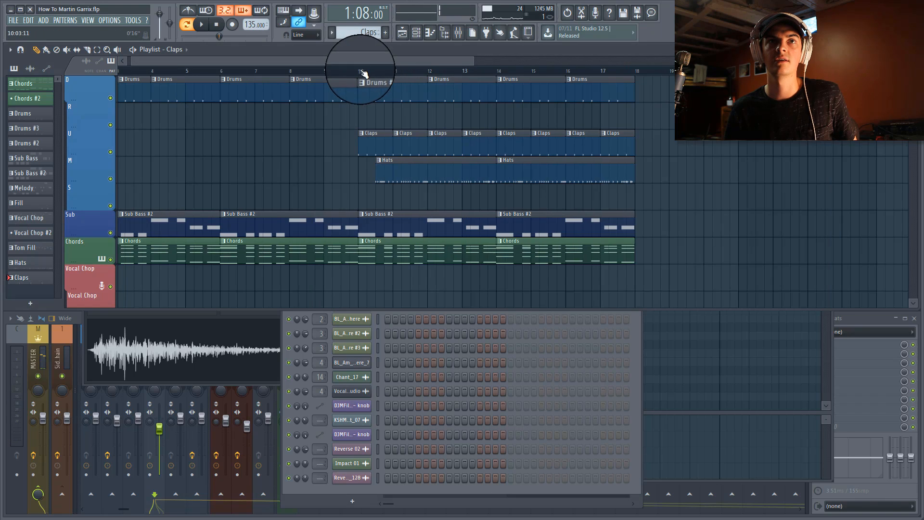
# Step: Play the arrangement from about bar 9 to hear the claps and hats with the drop, and stop playback
pyautogui.click(333, 71)
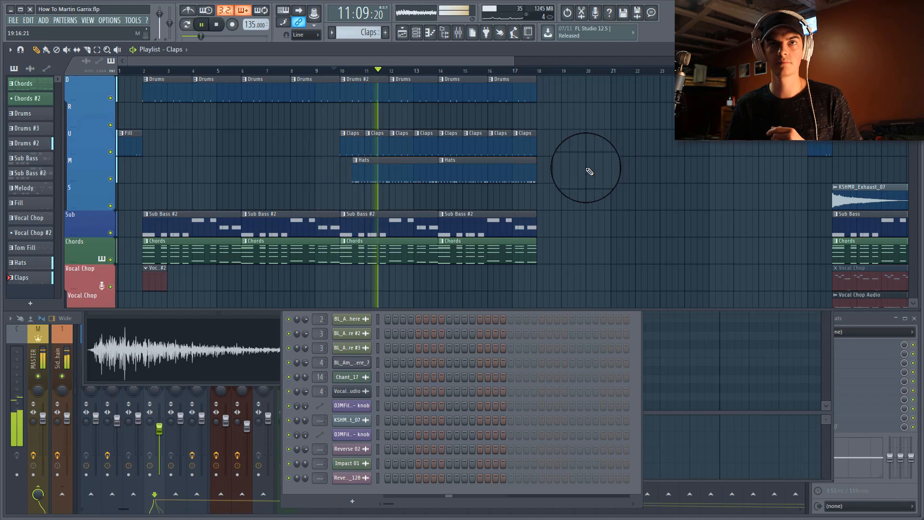
pyautogui.scroll(-1, 561, 72)
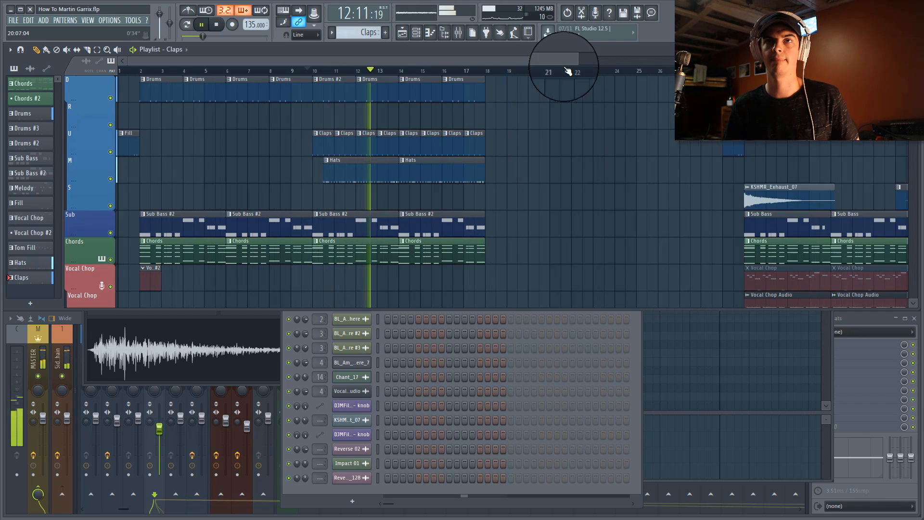
pyautogui.scroll(-2, 568, 71)
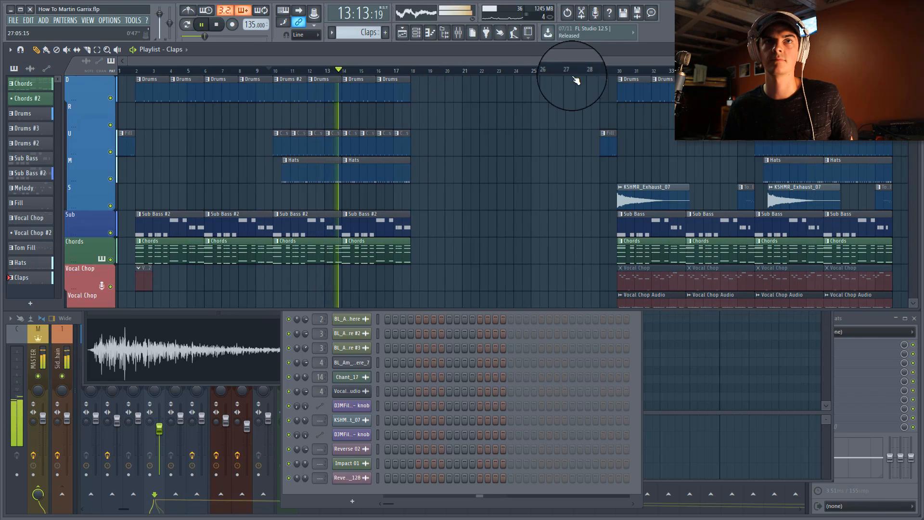
pyautogui.press('space')
# Step: Pick up the Tom Fill pattern from the finished arrangement and place it at bar 9 on the S track
pyautogui.scroll(3, 237, 72)
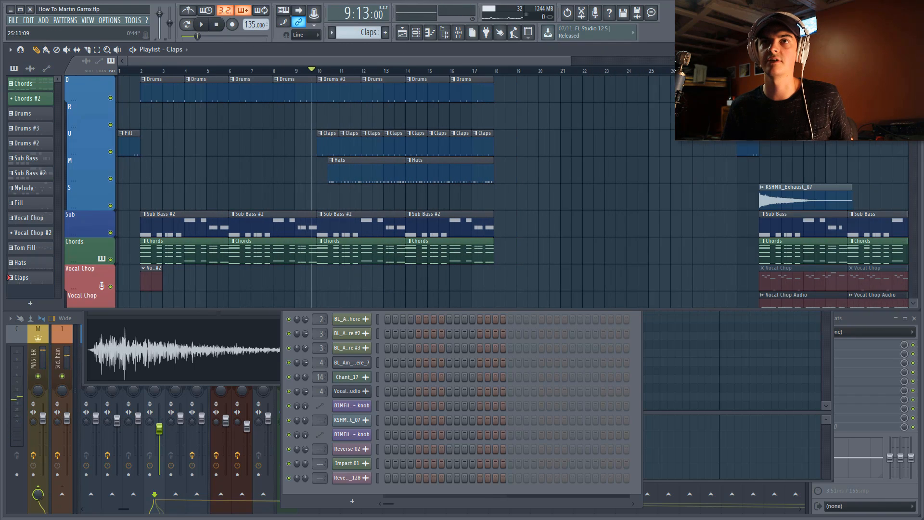
pyautogui.scroll(-1, 721, 71)
pyautogui.click(899, 194)
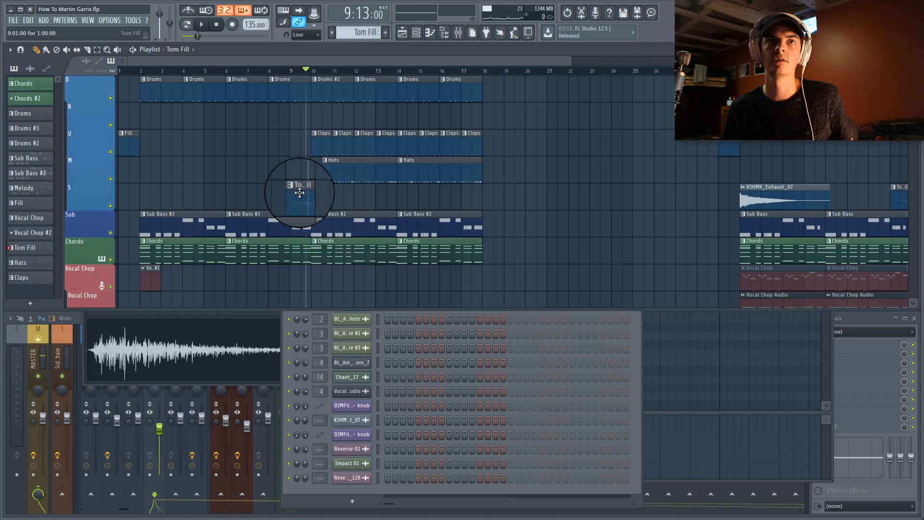
# Step: Open the Tom Fill clip's step pattern, play it back on its own and return to the playlist
pyautogui.doubleClick(299, 193)
pyautogui.click(390, 95)
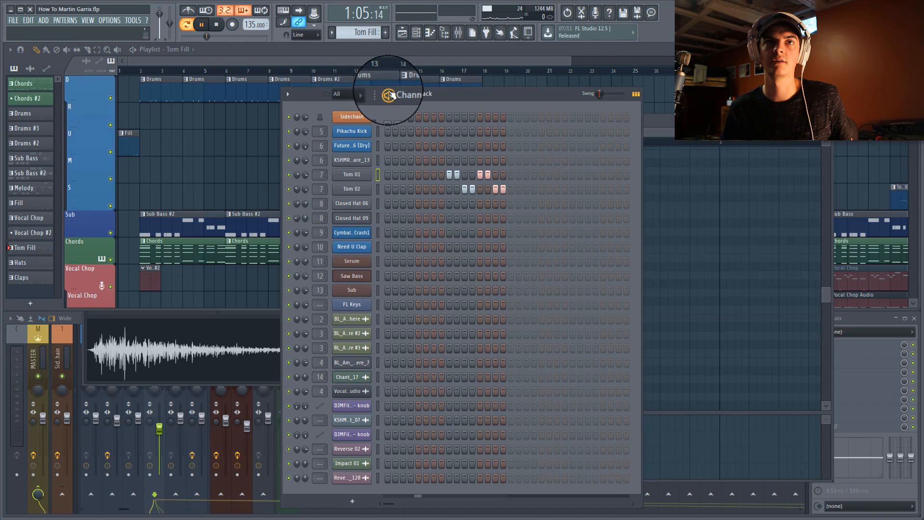
pyautogui.press('space')
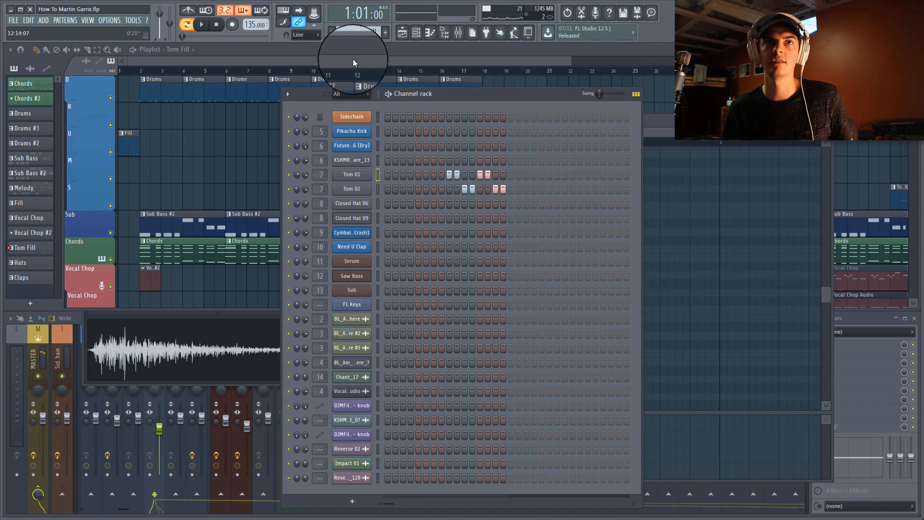
pyautogui.click(354, 61)
pyautogui.scroll(2, 315, 73)
# Step: Set the playback position to bar 8 and move the Tom Fill clip at bar 9 up to the M track
pyautogui.click(276, 73)
pyautogui.scroll(2, 277, 74)
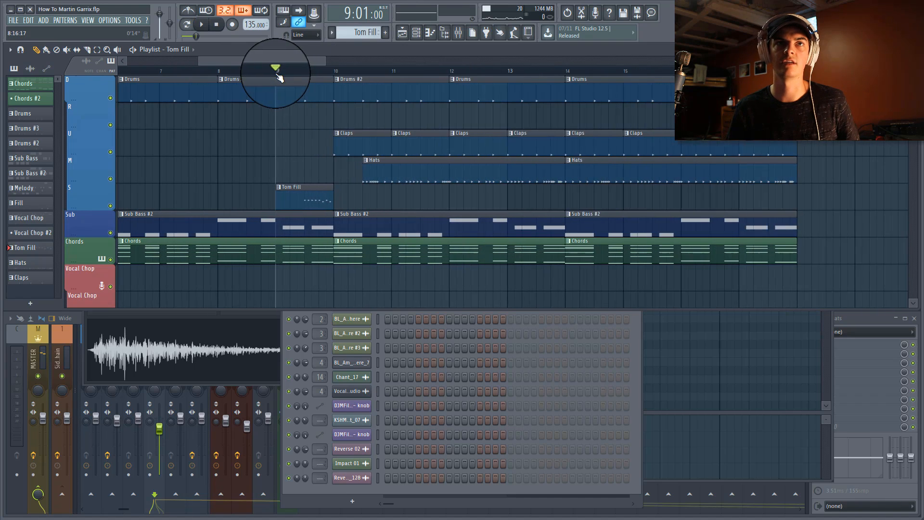
pyautogui.scroll(1, 279, 78)
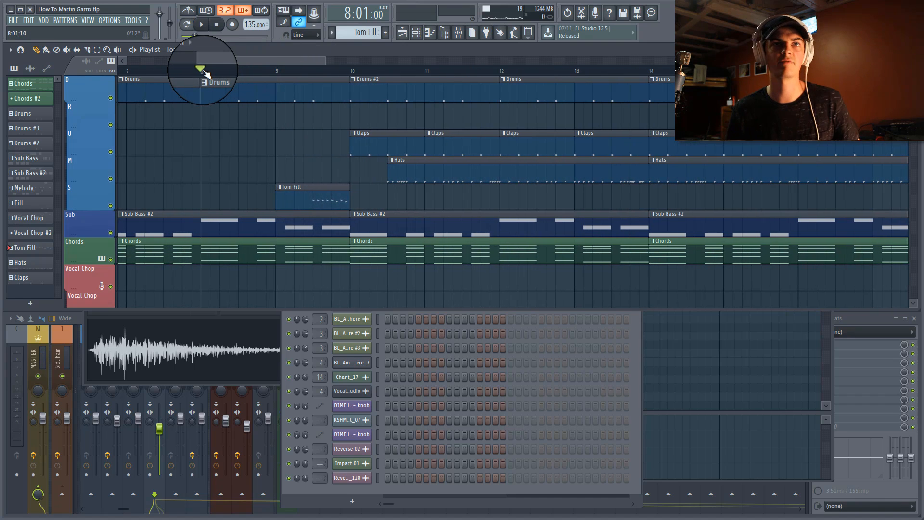
pyautogui.scroll(-3, 241, 73)
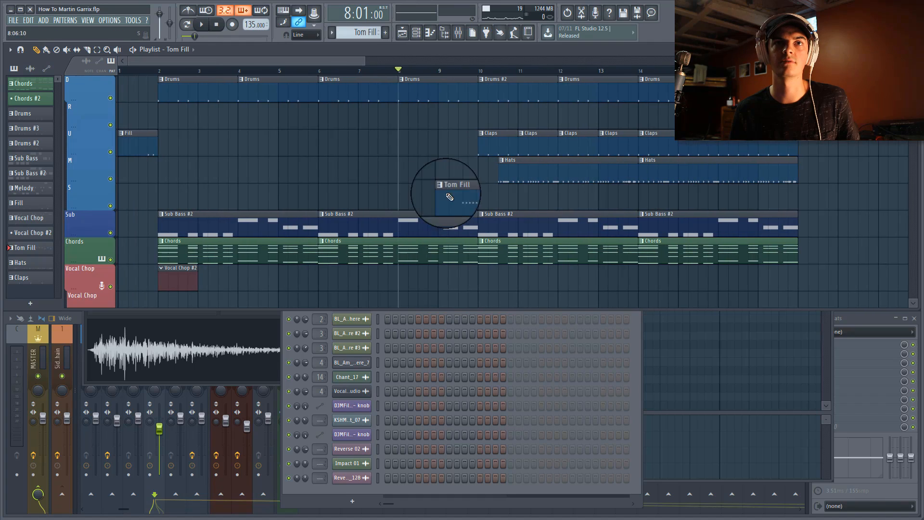
pyautogui.scroll(-4, 449, 75)
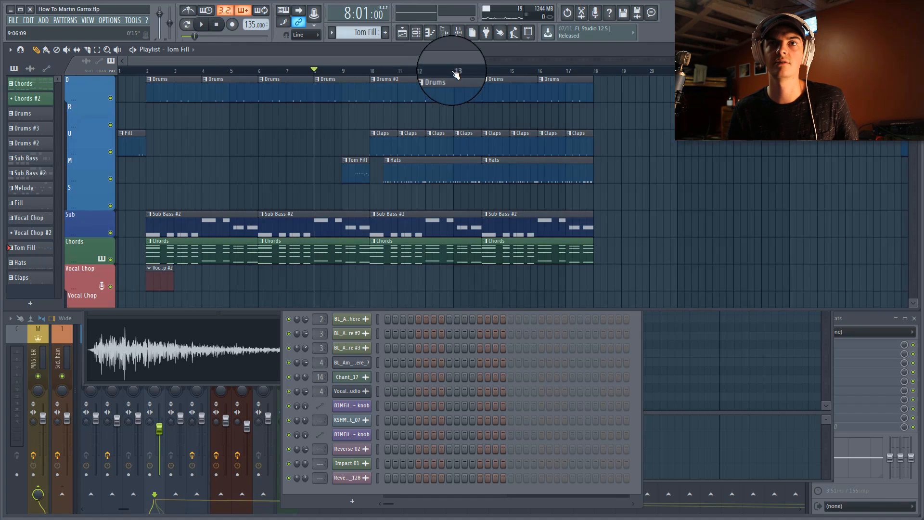
# Step: Open the KSHMR_Exhaust_07 sample's settings from the finished arrangement, audition the sample and return to the playlist
pyautogui.doubleClick(780, 194)
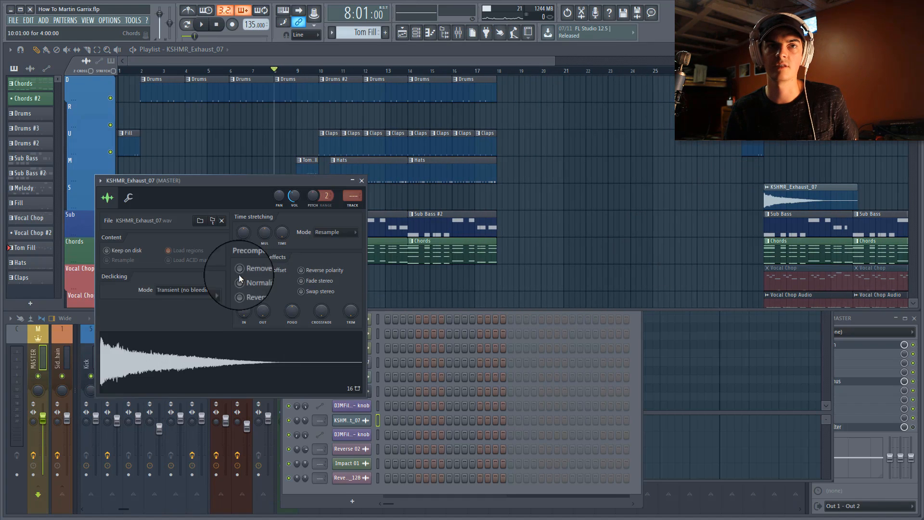
pyautogui.click(200, 364)
pyautogui.click(315, 62)
pyautogui.scroll(-1, 588, 74)
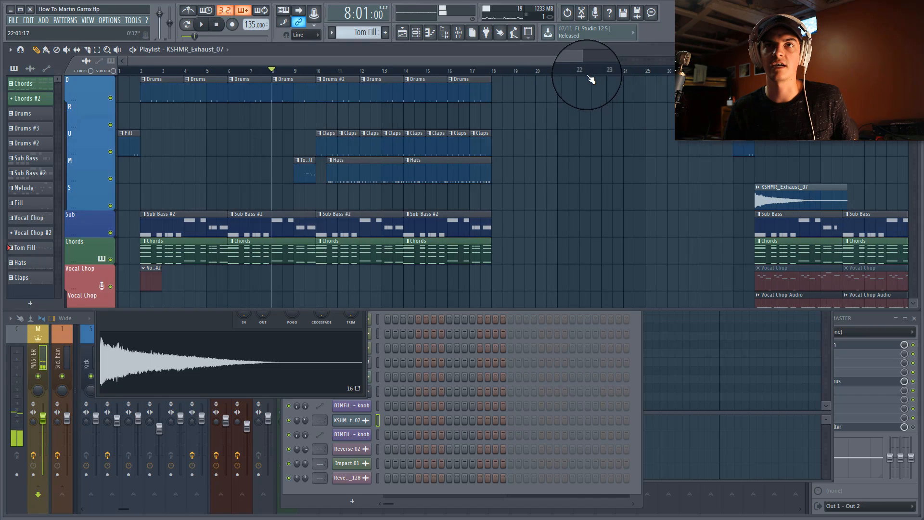
# Step: Copy the KSHMR_Exhaust_07 clip to the S track at bar 2 and place another at bar 10
pyautogui.moveTo(575, 62); pyautogui.dragTo(719, 62)
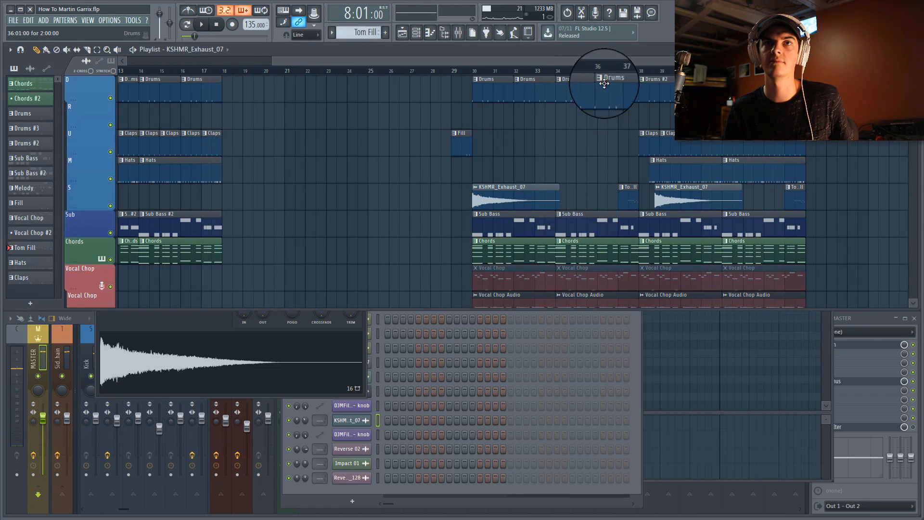
pyautogui.scroll(-3, 538, 124)
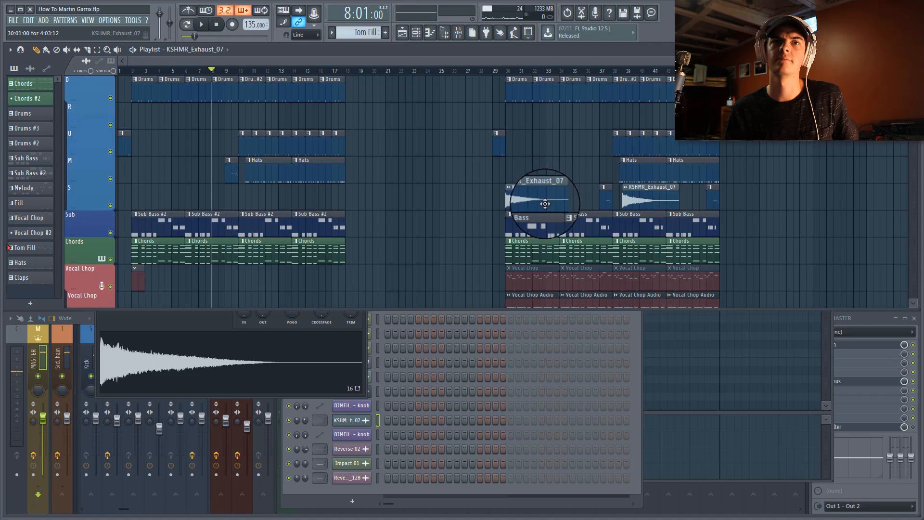
pyautogui.moveTo(544, 204); pyautogui.dragTo(134, 196)
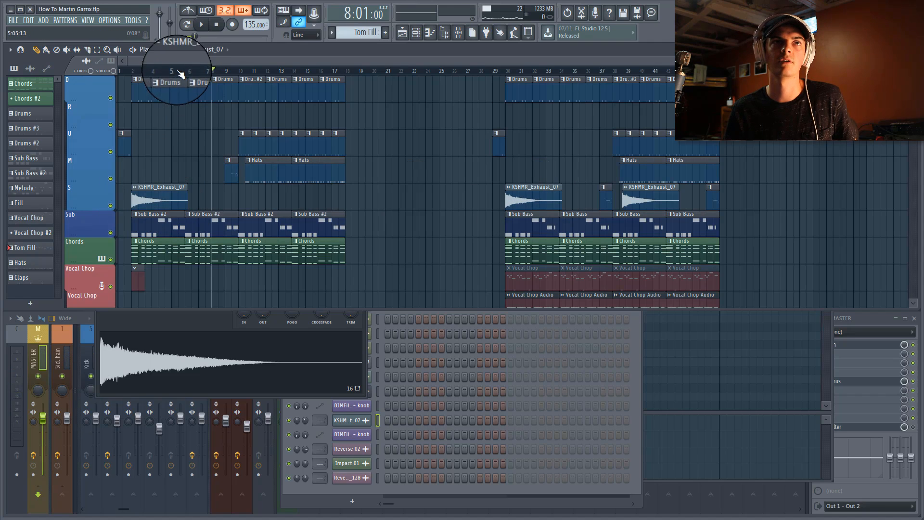
pyautogui.scroll(3, 178, 71)
pyautogui.click(314, 199)
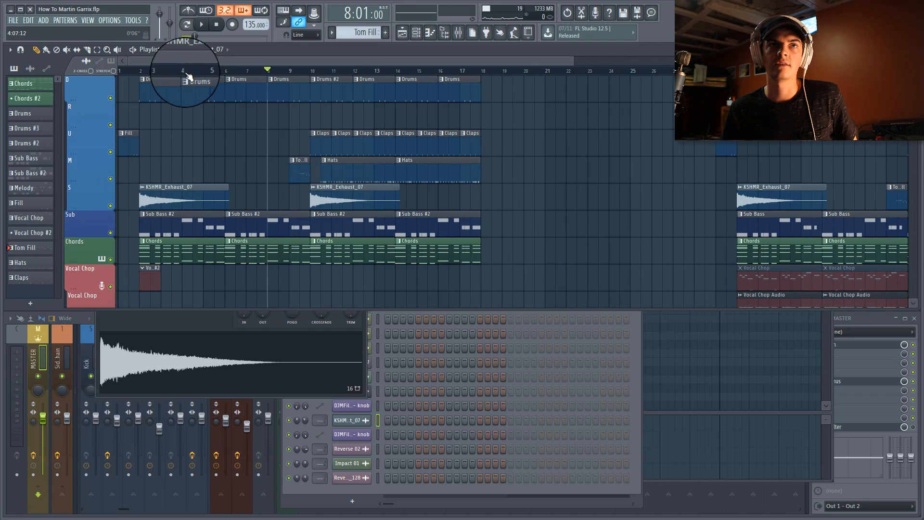
# Step: Play the drop from the start and again from bar 9 to hear both exhaust effects
pyautogui.moveTo(185, 72); pyautogui.dragTo(85, 64)
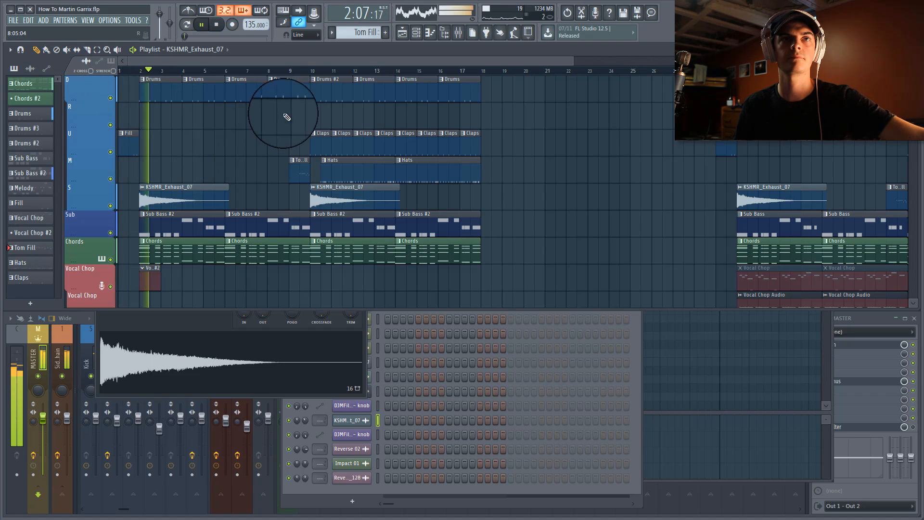
pyautogui.click(291, 71)
pyautogui.scroll(2, 294, 70)
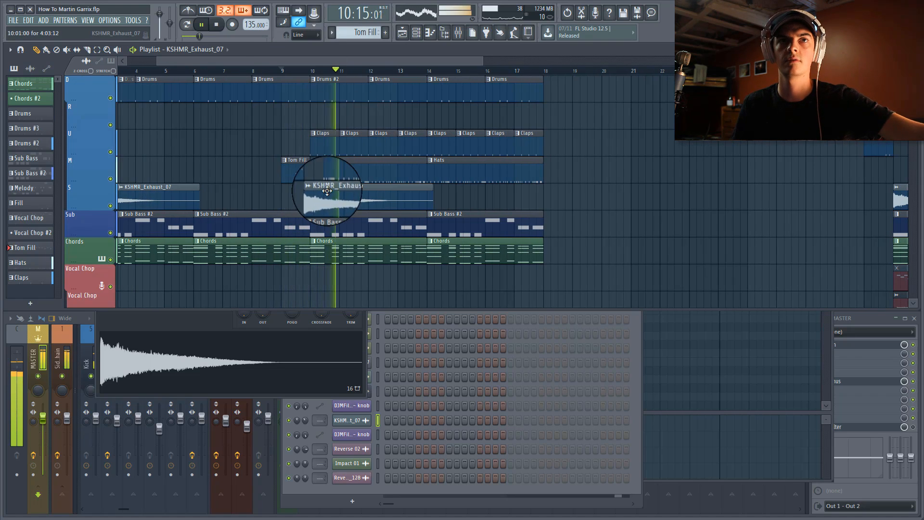
# Step: Move the second KSHMR_Exhaust_07 clip to 10:09:00, listen to the rest of the drop and stop playback
pyautogui.moveTo(327, 198); pyautogui.dragTo(348, 198)
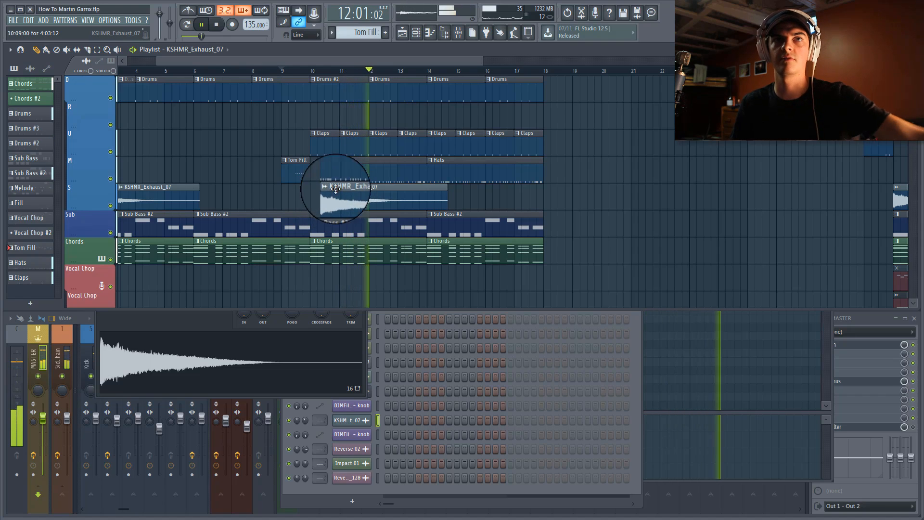
pyautogui.scroll(-3, 330, 72)
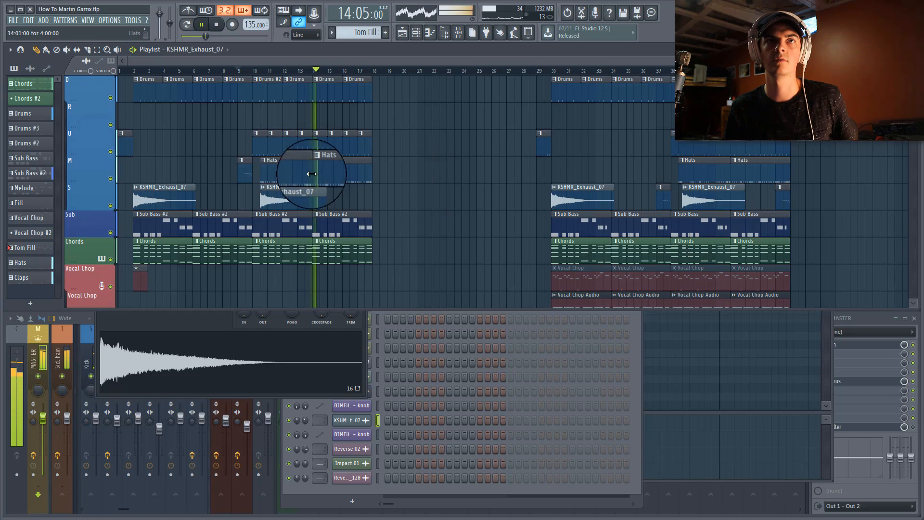
pyautogui.press('space')
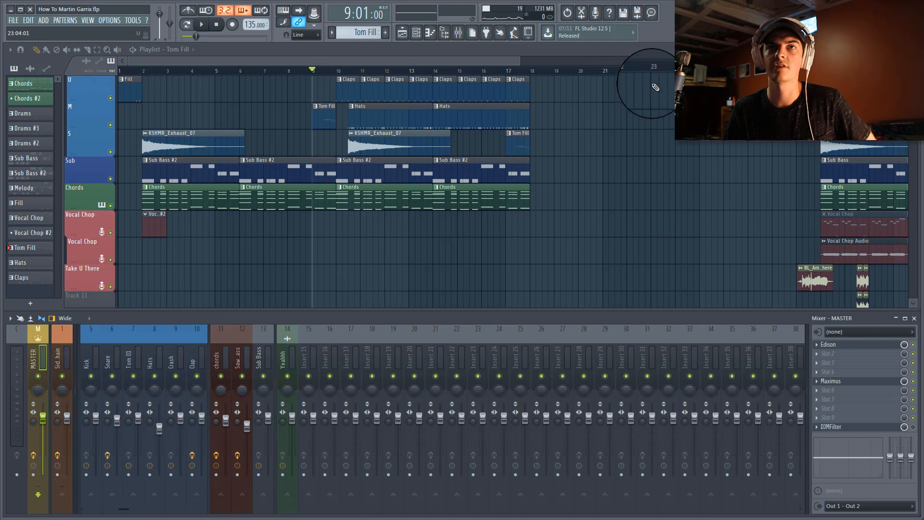
# Step: Select the Vocal Chop pattern from the finished arrangement, set the playback position to bar 1 and maximise the playlist
pyautogui.click(726, 221)
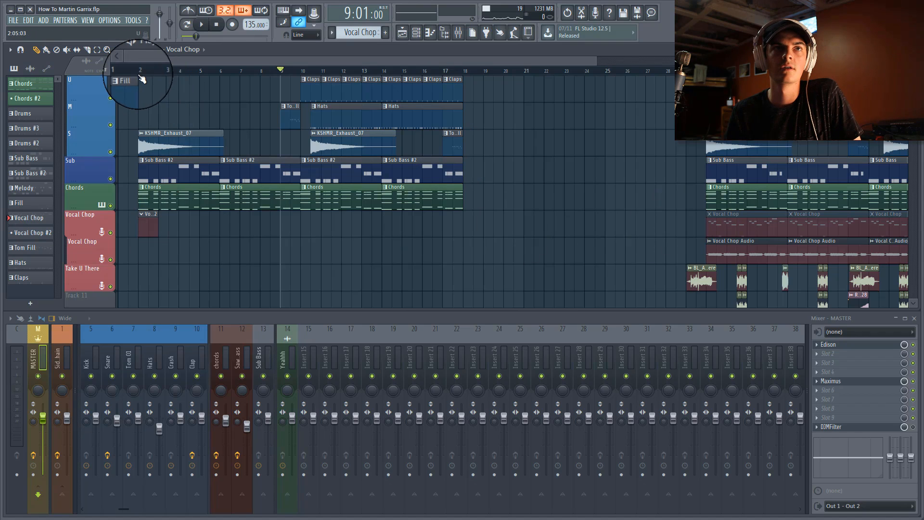
pyautogui.scroll(4, 149, 75)
pyautogui.moveTo(151, 71); pyautogui.dragTo(96, 71)
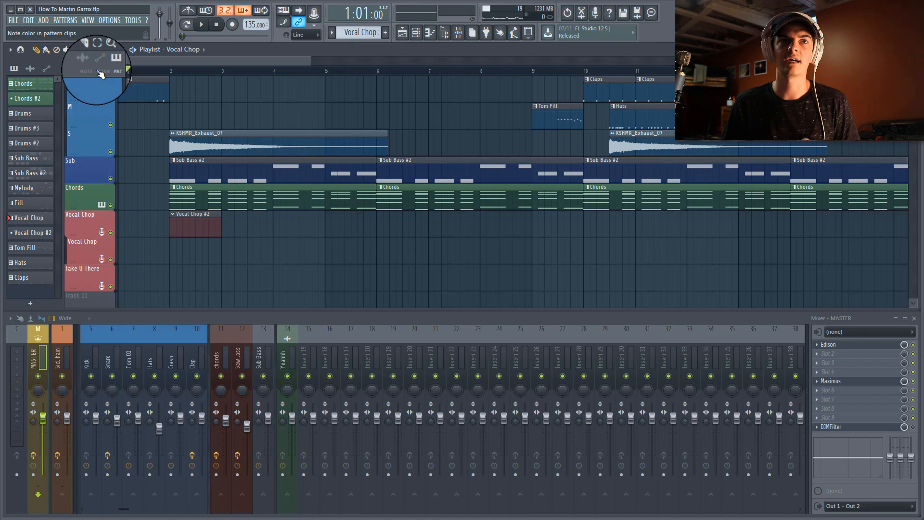
pyautogui.scroll(-2, 187, 192)
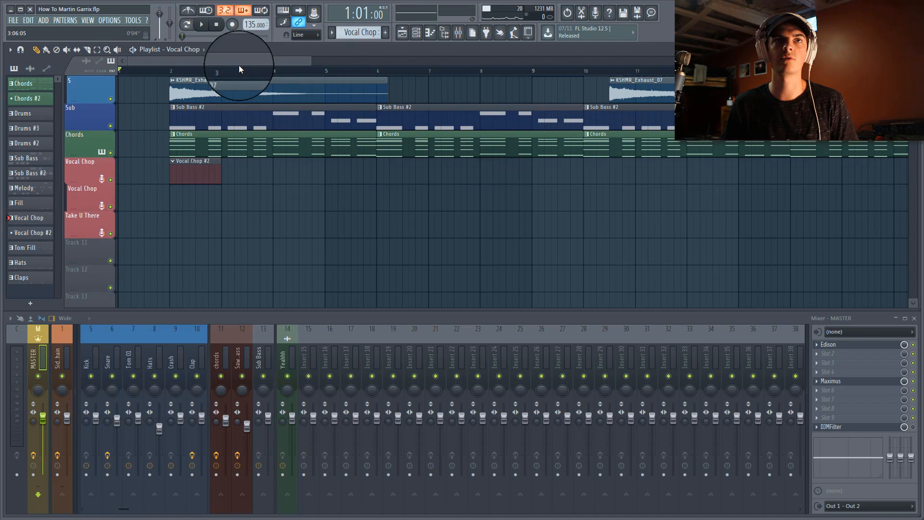
pyautogui.doubleClick(388, 51)
pyautogui.scroll(-5, 385, 73)
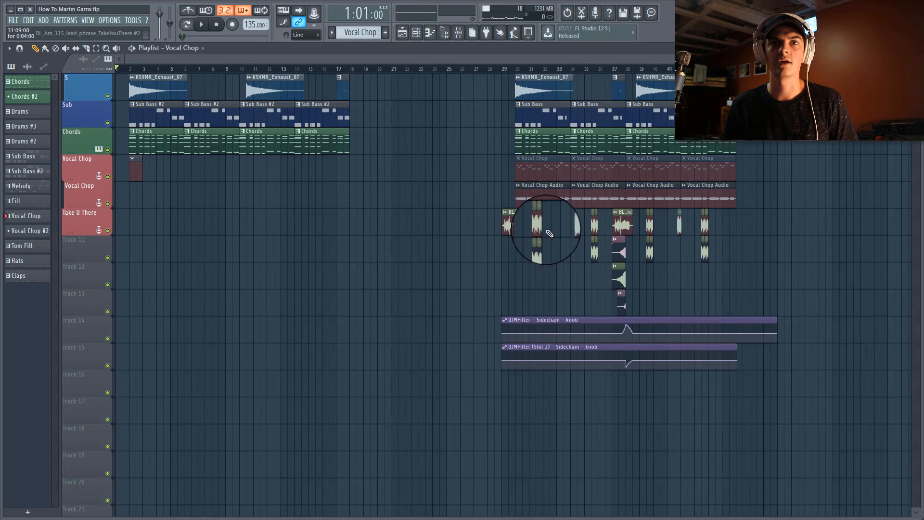
# Step: Open the BL_Am_115_lead_phrase_TakeYouThere vocal's sample settings, audition the phrase and return to the start of the drop in the playlist
pyautogui.doubleClick(506, 222)
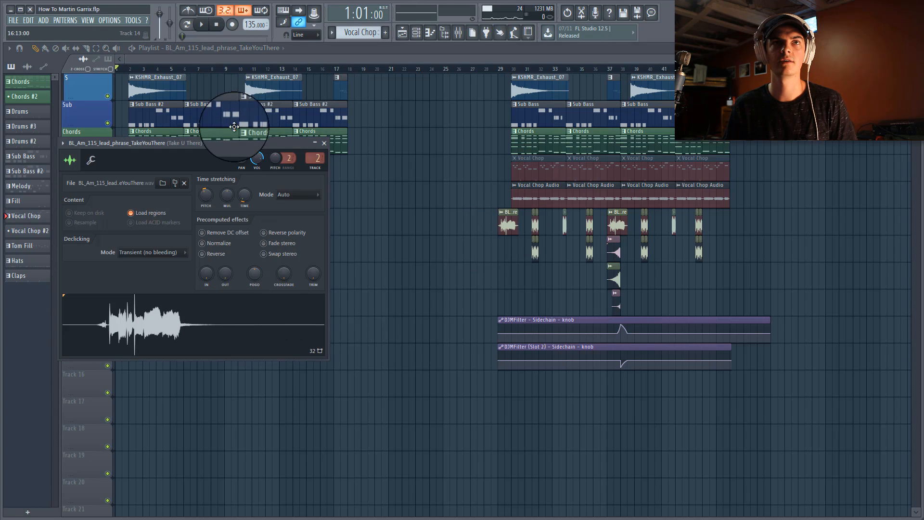
pyautogui.click(272, 57)
pyautogui.scroll(2, 246, 58)
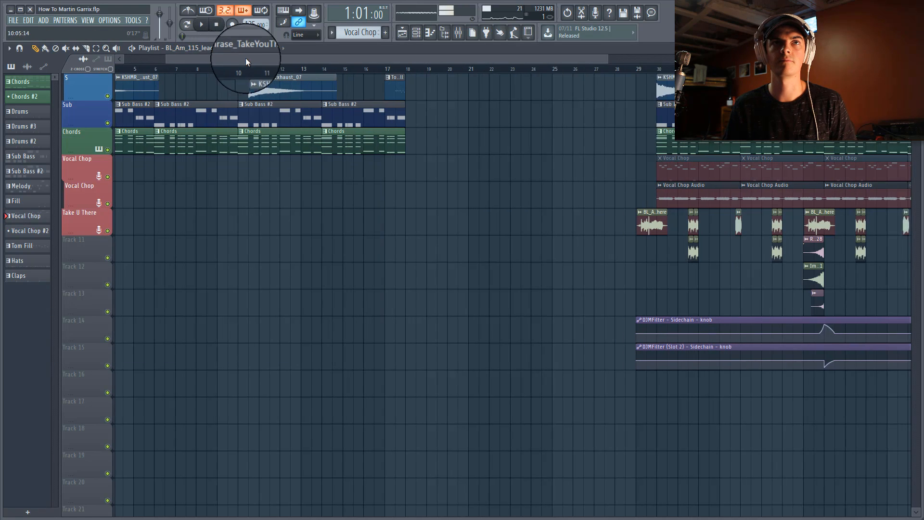
pyautogui.click(231, 53)
pyautogui.moveTo(336, 56); pyautogui.dragTo(48, 56)
pyautogui.scroll(2, 205, 131)
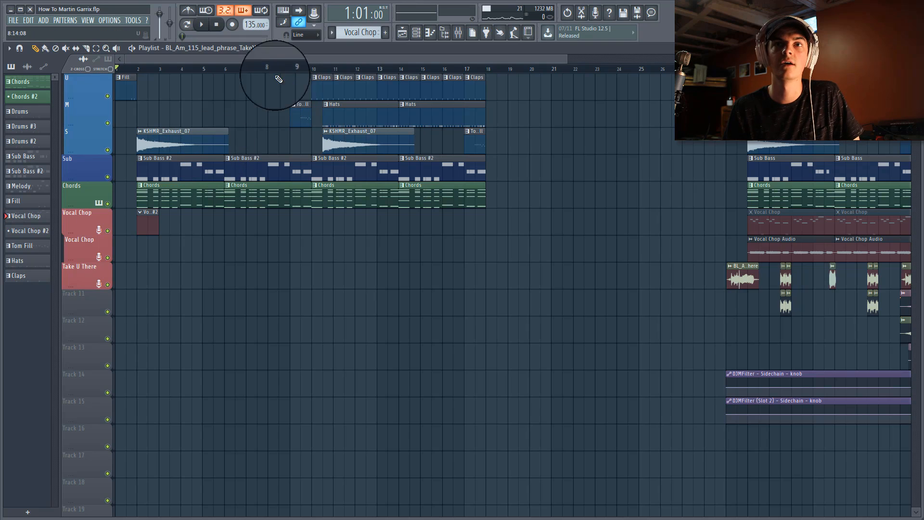
pyautogui.doubleClick(740, 280)
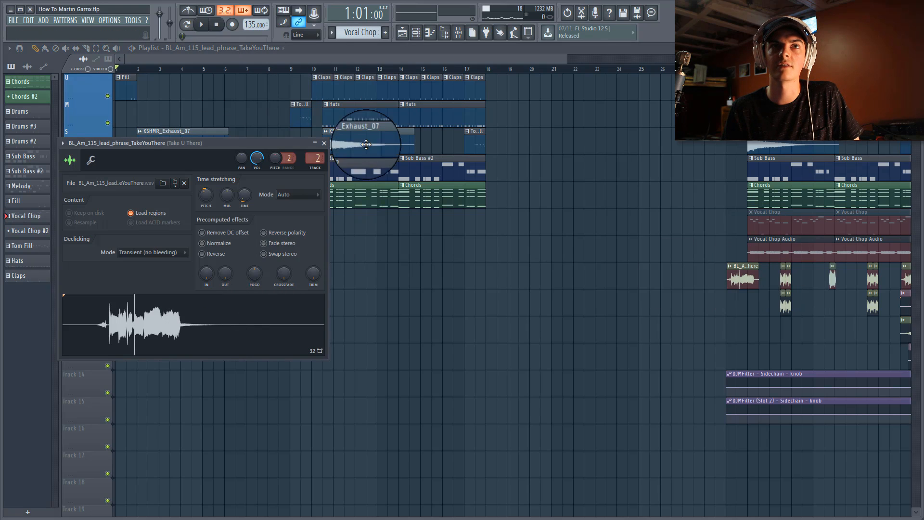
pyautogui.click(314, 55)
pyautogui.scroll(3, 137, 70)
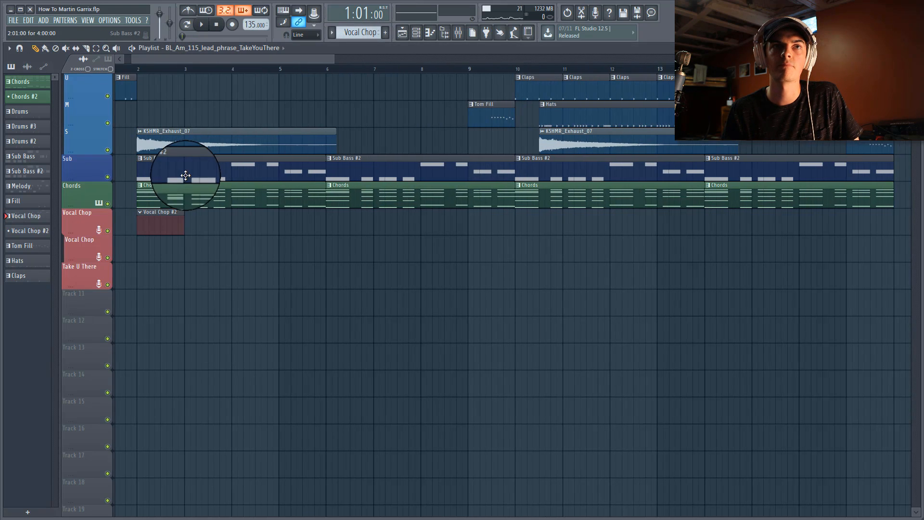
# Step: Show the Vocal Chop pattern's channels, play the pattern and open the TakeYouThere_7 sampler channel's settings
pyautogui.doubleClick(179, 179)
pyautogui.press('Escape')
pyautogui.moveTo(171, 233); pyautogui.dragTo(171, 233)
pyautogui.press('F6')
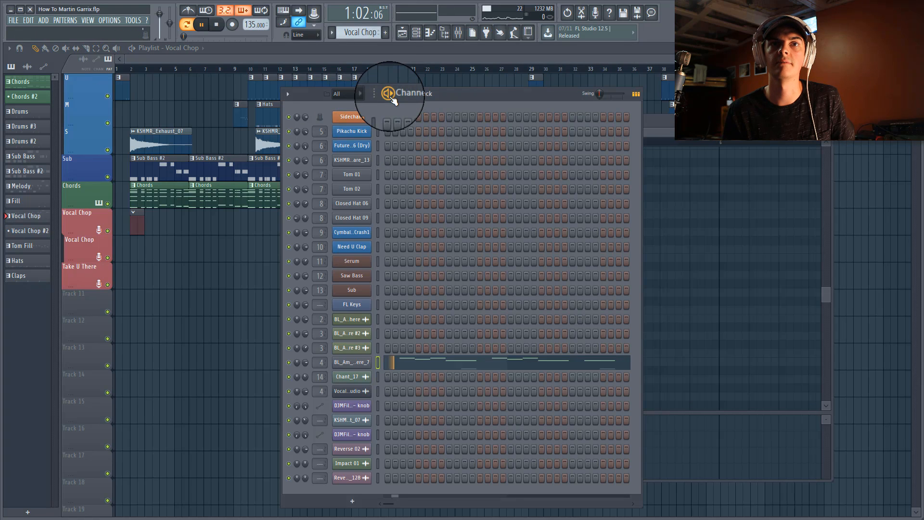
pyautogui.click(356, 363)
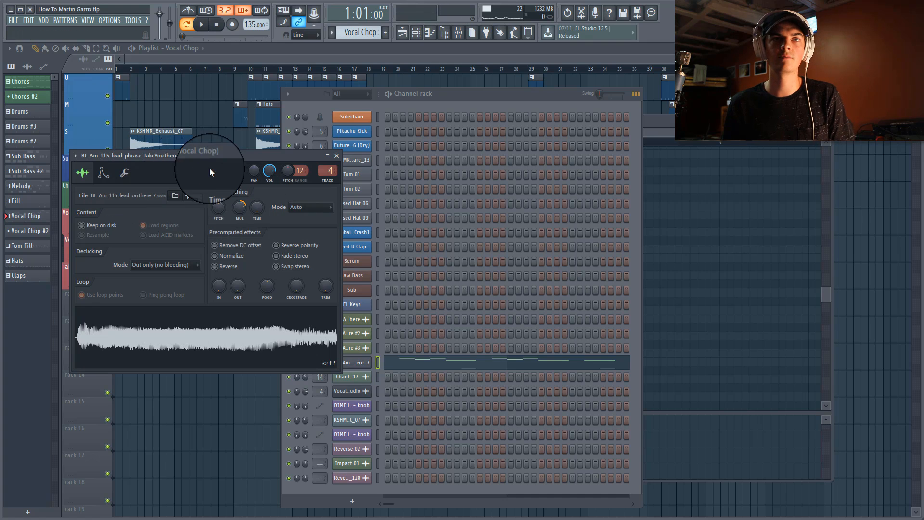
# Step: Restore the playlist to its smaller size, show the mixer and channel rack, and reopen the TakeYouThere_7 sampler channel's settings
pyautogui.click(545, 53)
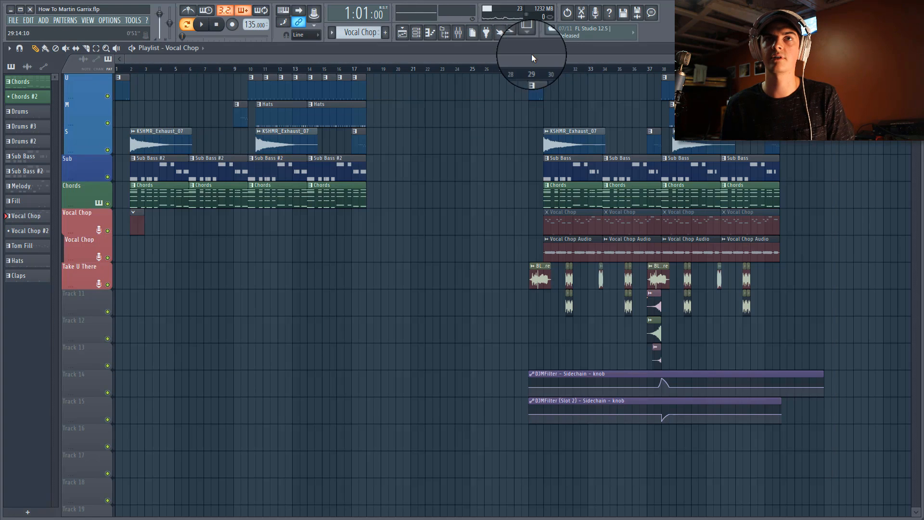
pyautogui.doubleClick(528, 52)
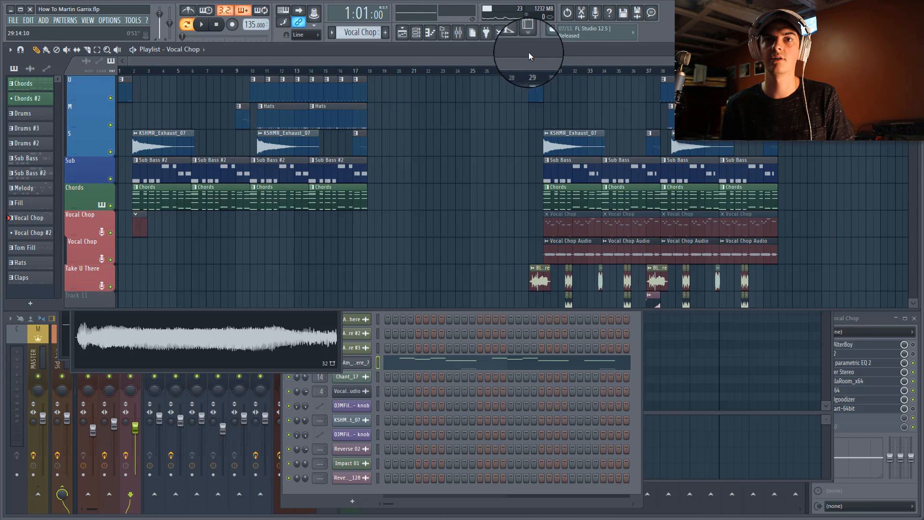
pyautogui.click(884, 318)
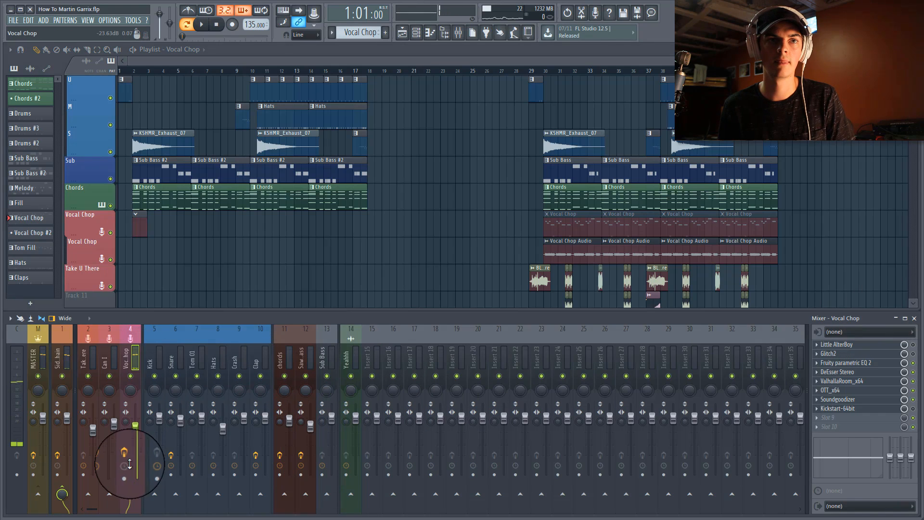
pyautogui.click(415, 32)
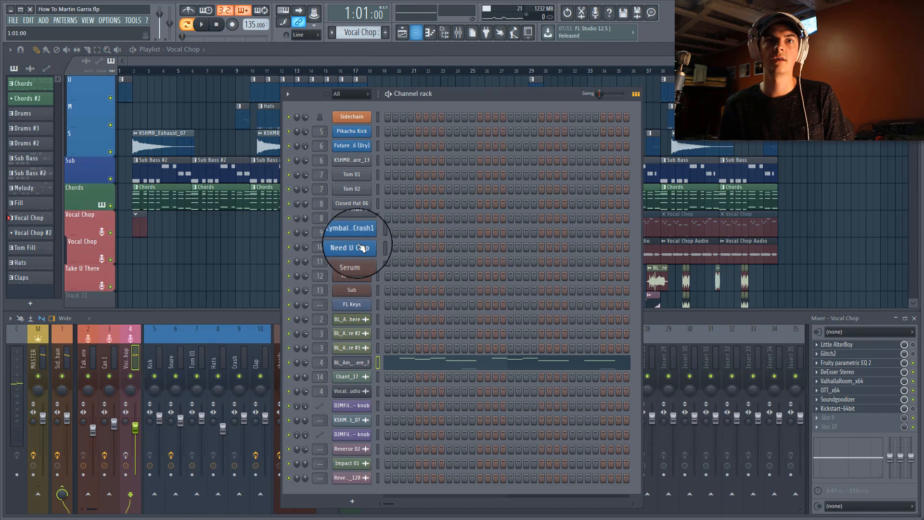
pyautogui.click(351, 363)
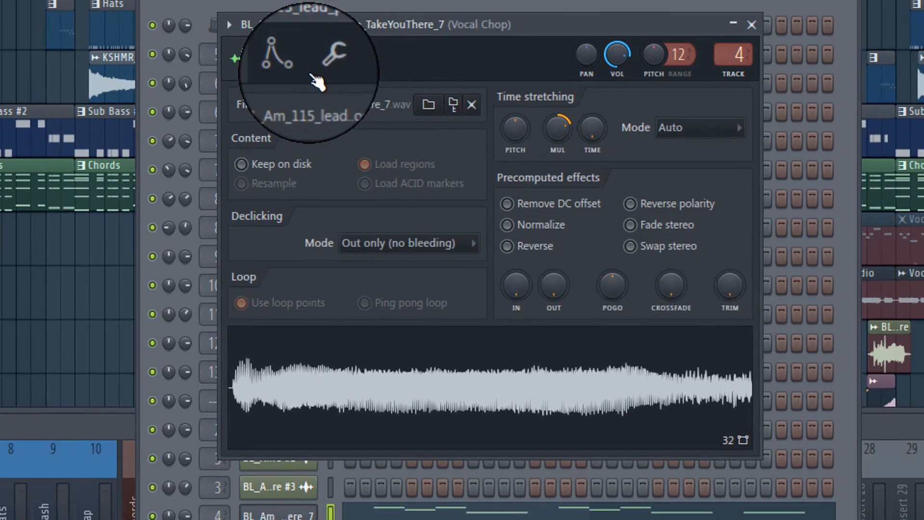
# Step: Enable the volume envelope for the TakeYouThere_7 sampler channel and return to its sample settings
pyautogui.click(85, 171)
pyautogui.click(98, 192)
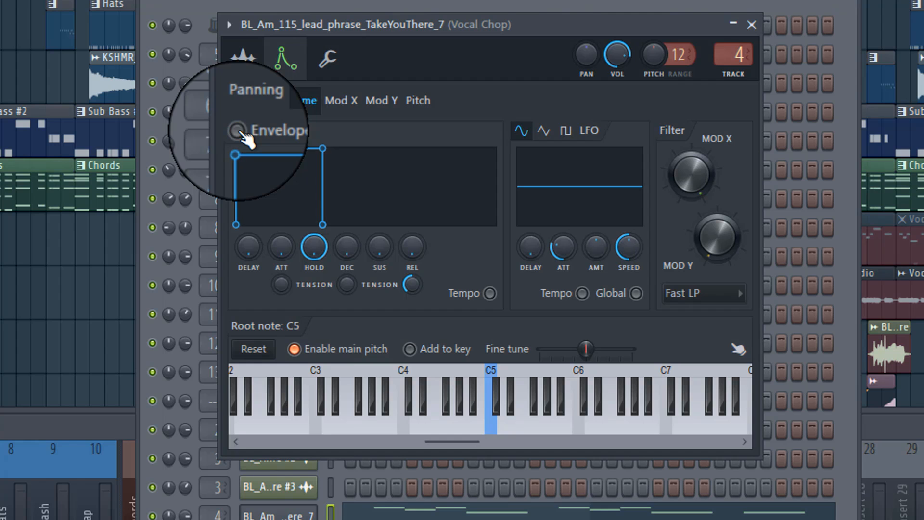
pyautogui.click(237, 131)
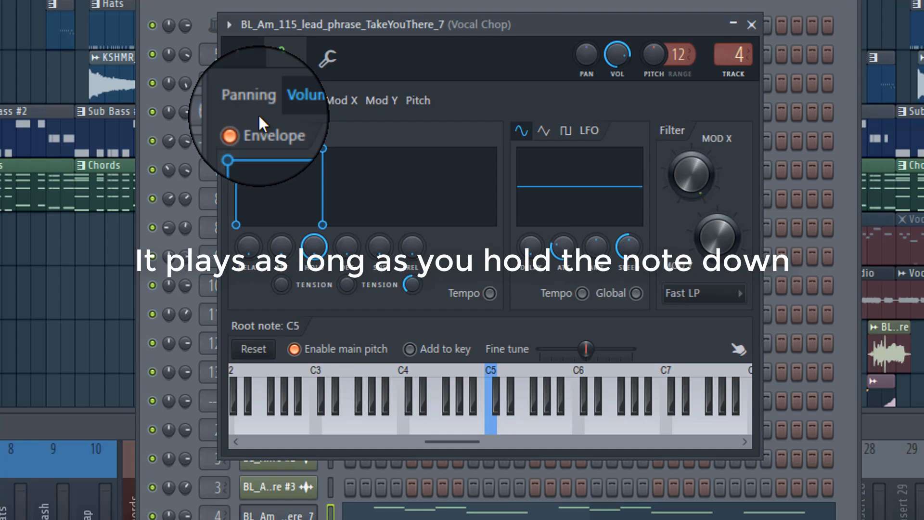
pyautogui.click(242, 56)
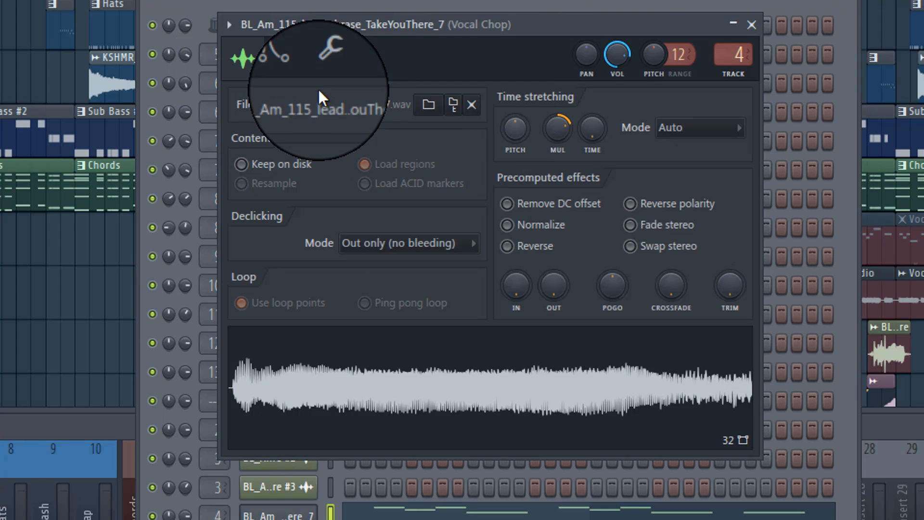
# Step: Review the TakeYouThere_7 channel's polyphony and other miscellaneous settings and its pitch envelope and LFO, returning to the sample settings
pyautogui.click(274, 57)
pyautogui.click(329, 60)
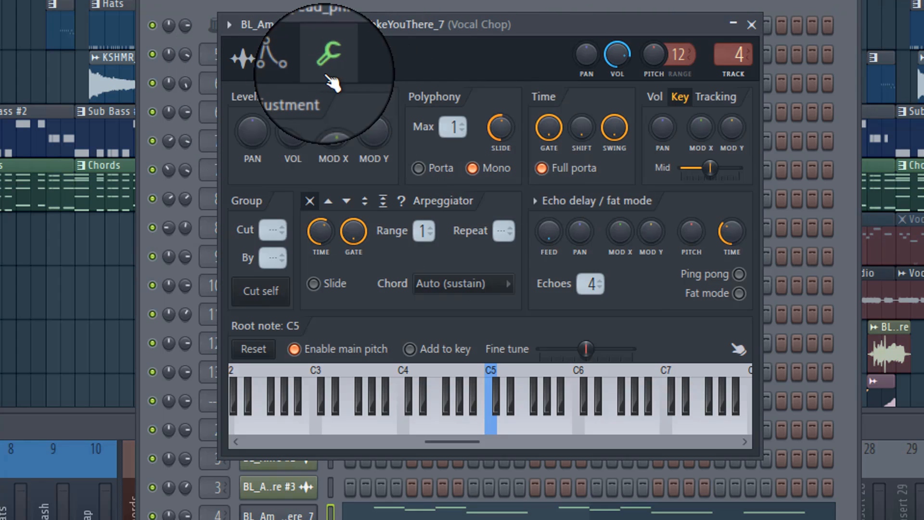
pyautogui.click(283, 58)
pyautogui.click(429, 107)
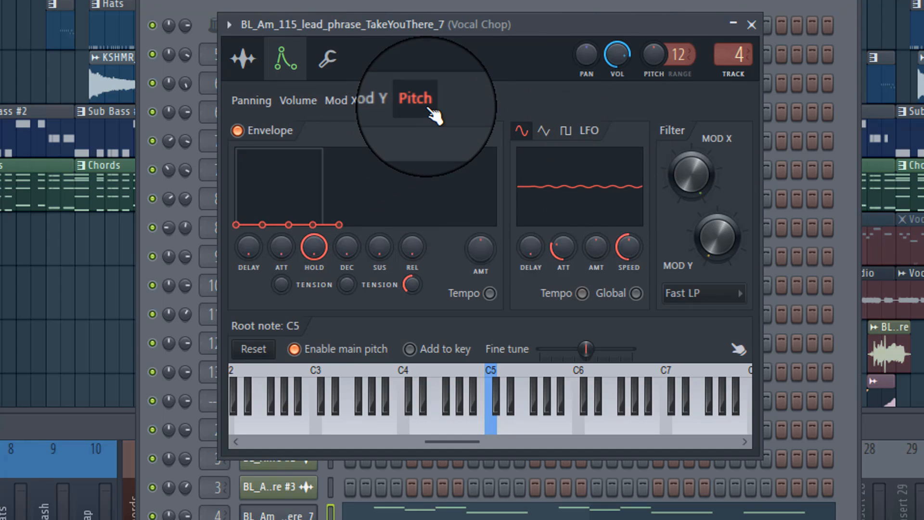
pyautogui.moveTo(506, 21); pyautogui.dragTo(472, 5)
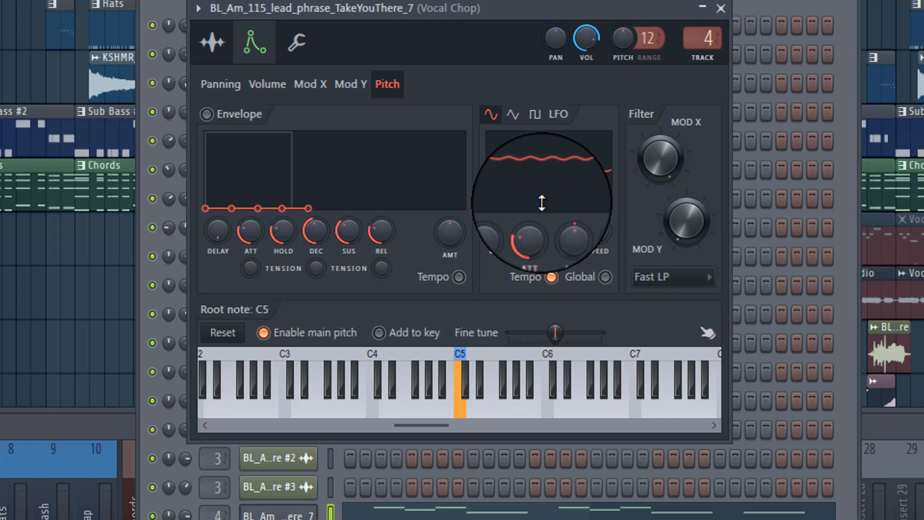
pyautogui.click(212, 43)
# Step: Move the sampler window aside, bring the channel rack forward and open the TakeYouThere_7 notes in the piano roll
pyautogui.moveTo(312, 14); pyautogui.dragTo(365, 9)
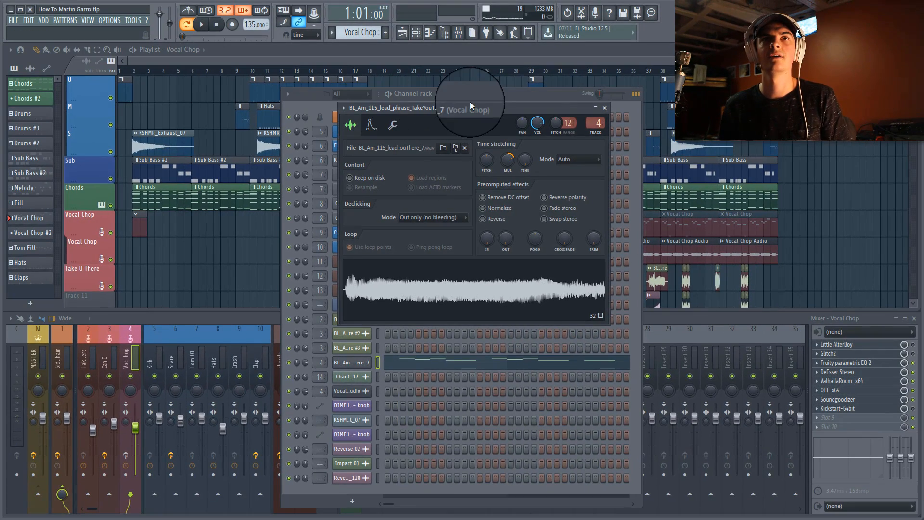
pyautogui.moveTo(469, 107); pyautogui.dragTo(510, 107)
pyautogui.click(726, 319)
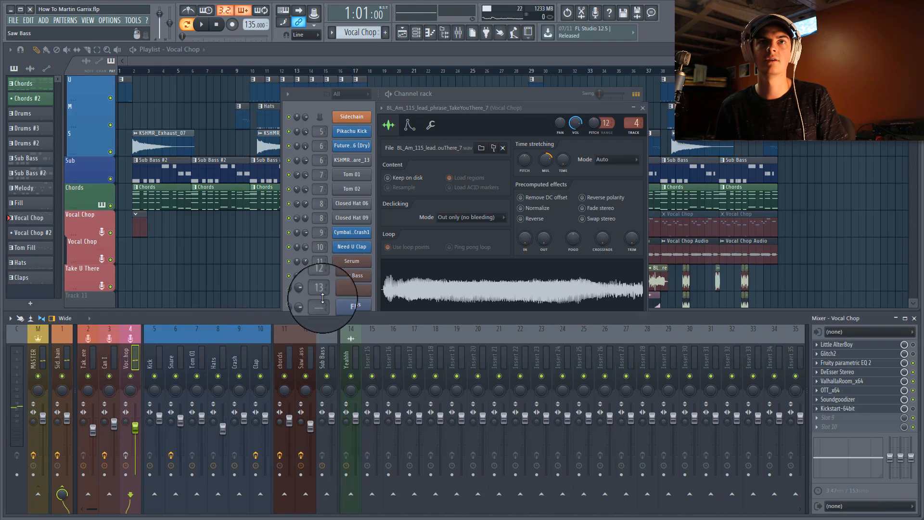
pyautogui.moveTo(482, 108); pyautogui.dragTo(555, 110)
pyautogui.click(483, 94)
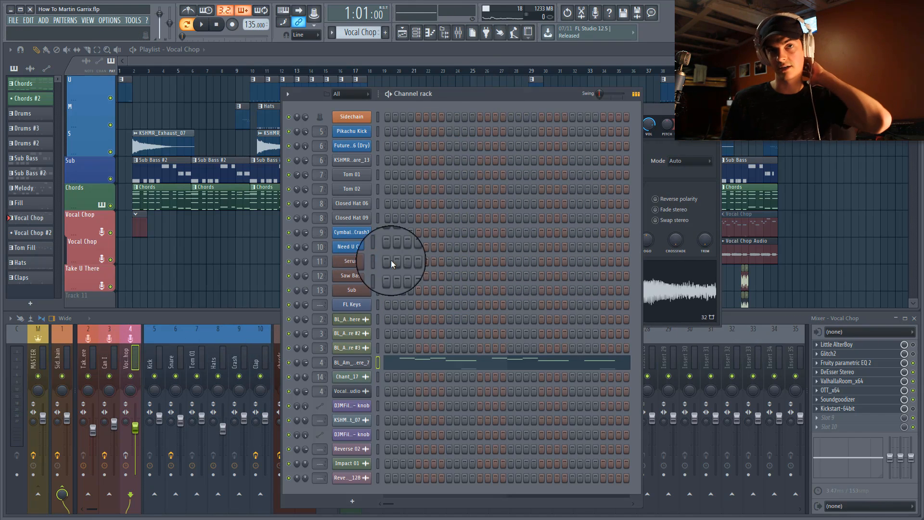
pyautogui.click(409, 362)
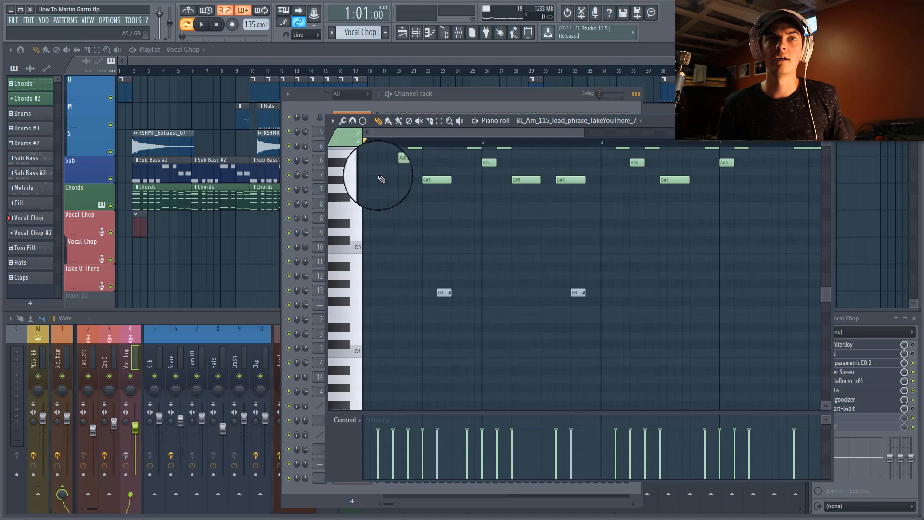
# Step: Play the Vocal Chop pattern in the piano roll, follow its notes through all four bars and stop playback
pyautogui.click(476, 122)
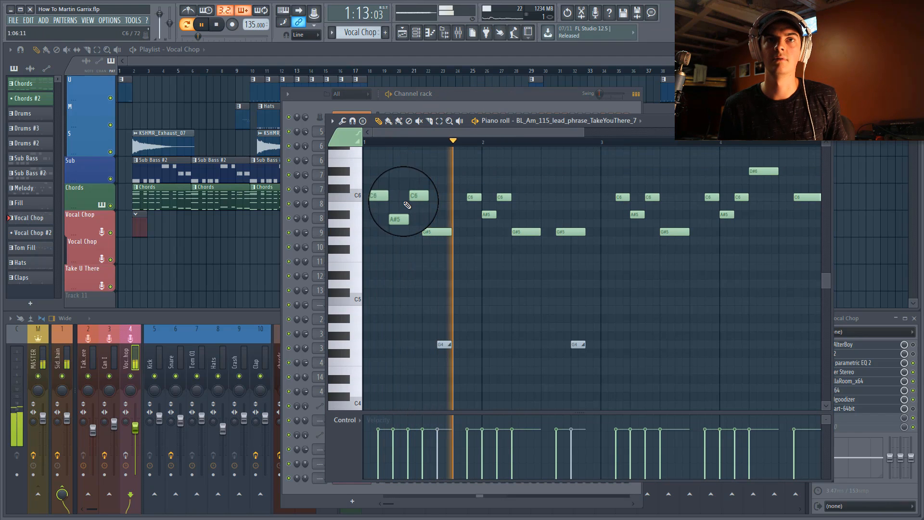
pyautogui.press('space')
pyautogui.scroll(2, 380, 259)
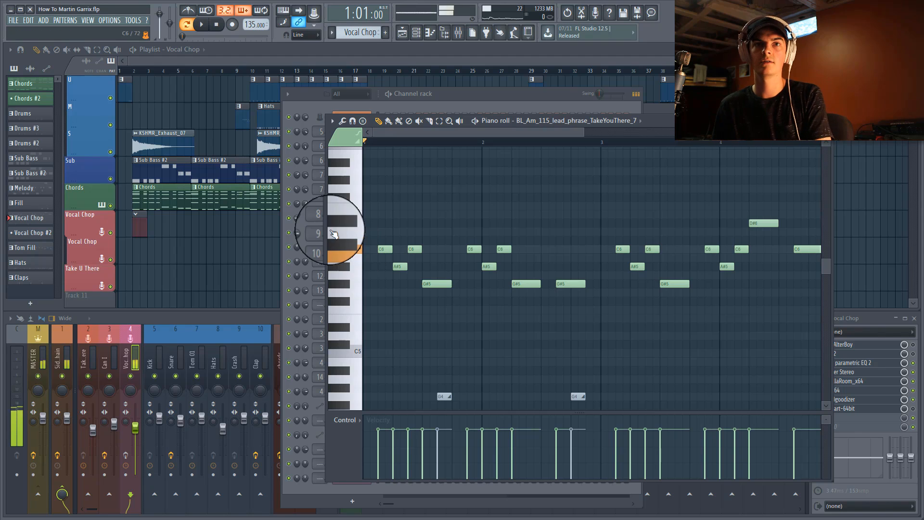
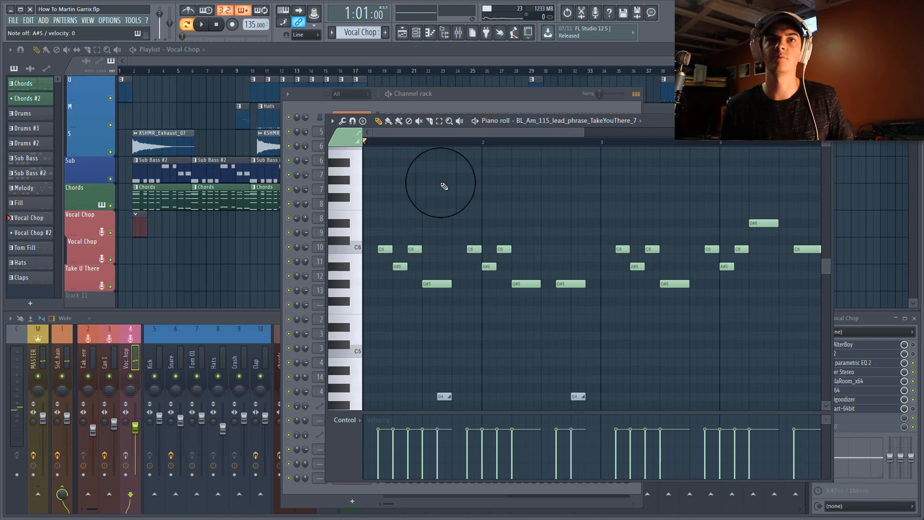
pyautogui.press('space')
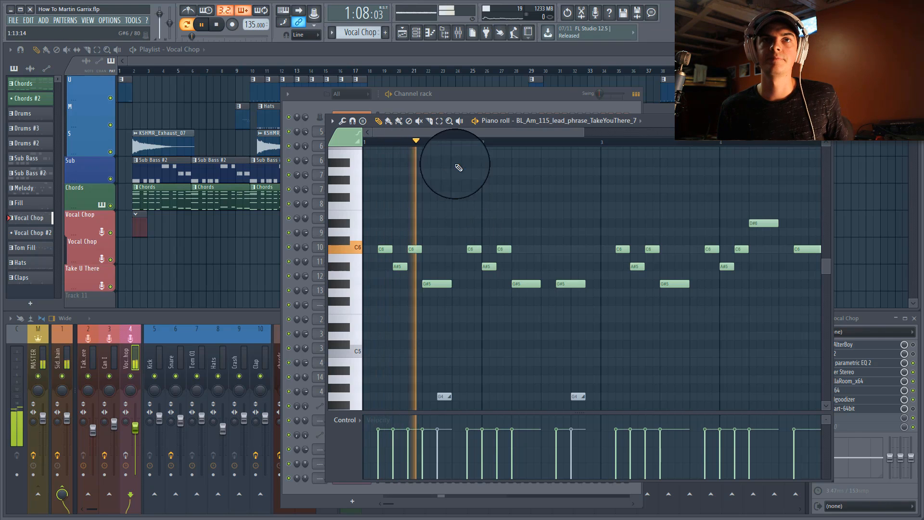
pyautogui.scroll(-2, 486, 142)
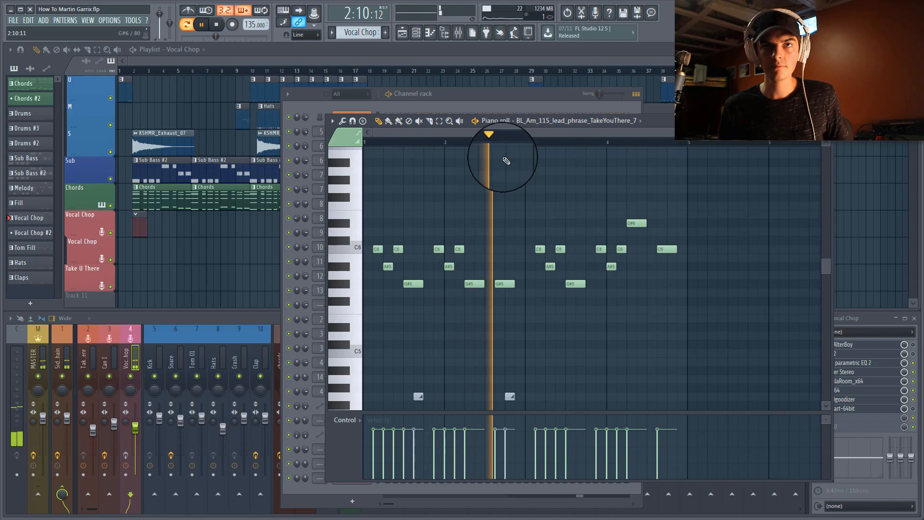
pyautogui.scroll(2, 504, 139)
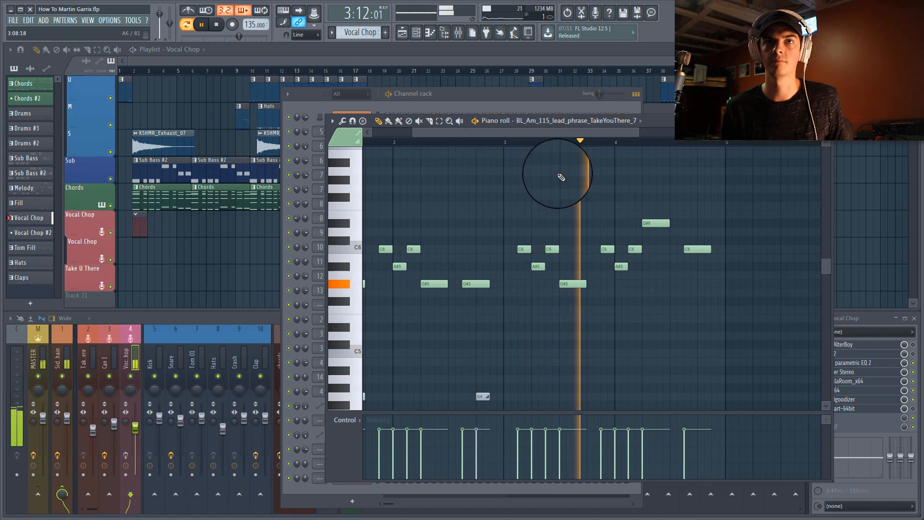
pyautogui.moveTo(594, 133); pyautogui.dragTo(577, 133)
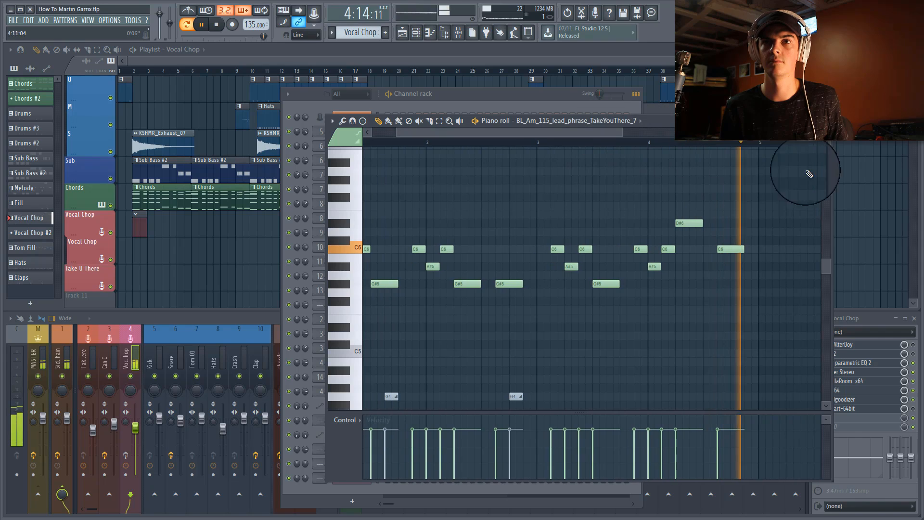
pyautogui.press('space')
# Step: Open Glitch2 and Little AlterBoy from the Vocal Chop mixer track and audition the pattern with the Little AlterBoy window moved clear
pyautogui.click(873, 317)
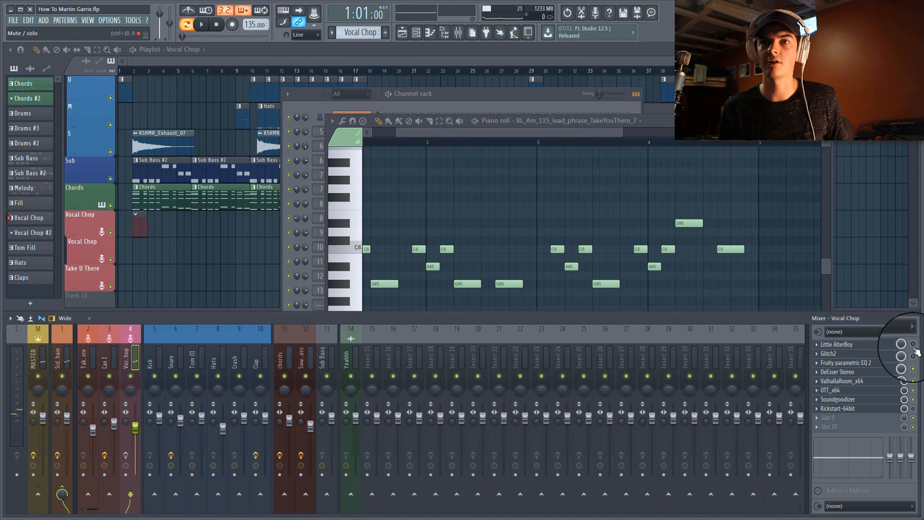
pyautogui.click(838, 353)
pyautogui.click(839, 344)
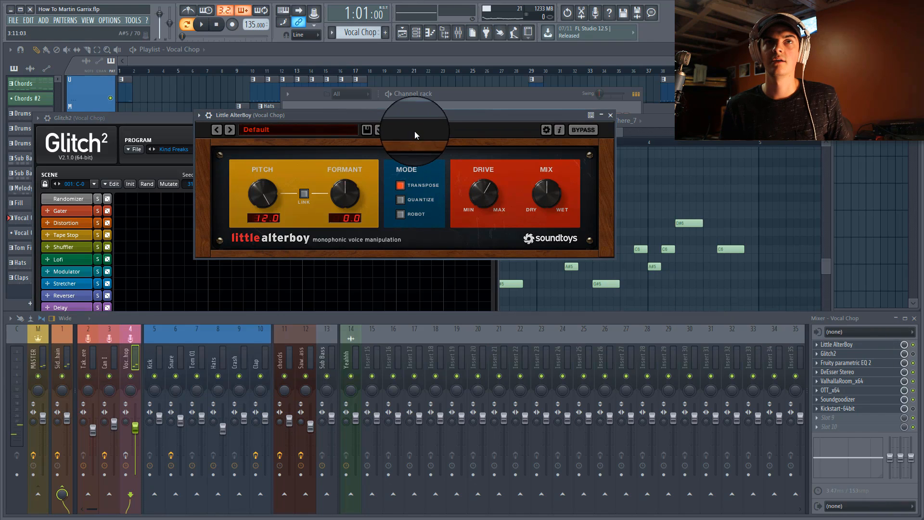
pyautogui.press('space')
pyautogui.press('space')
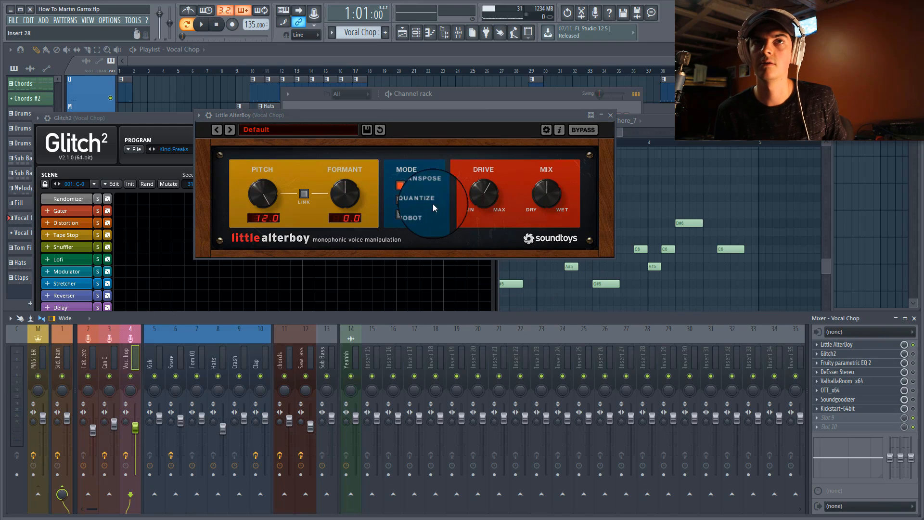
pyautogui.press('space')
pyautogui.moveTo(406, 114); pyautogui.dragTo(422, 114)
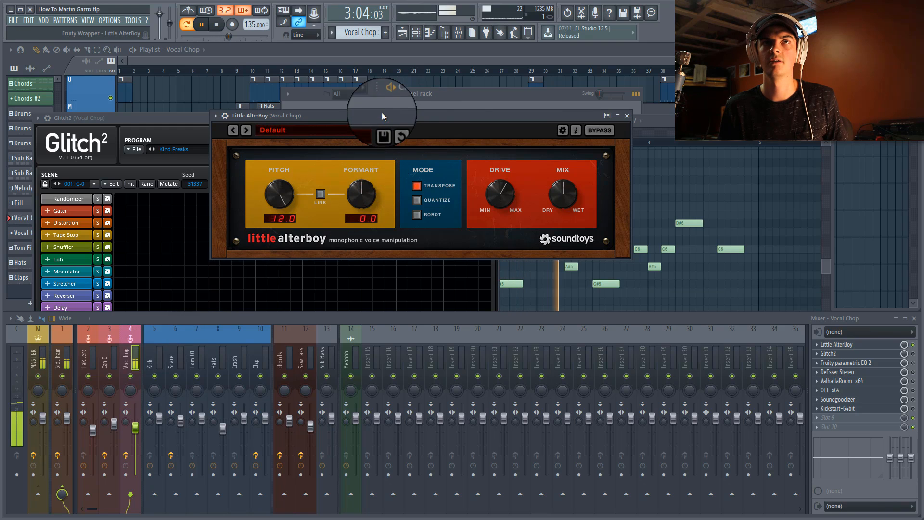
pyautogui.moveTo(382, 117); pyautogui.dragTo(424, 117)
pyautogui.press('space')
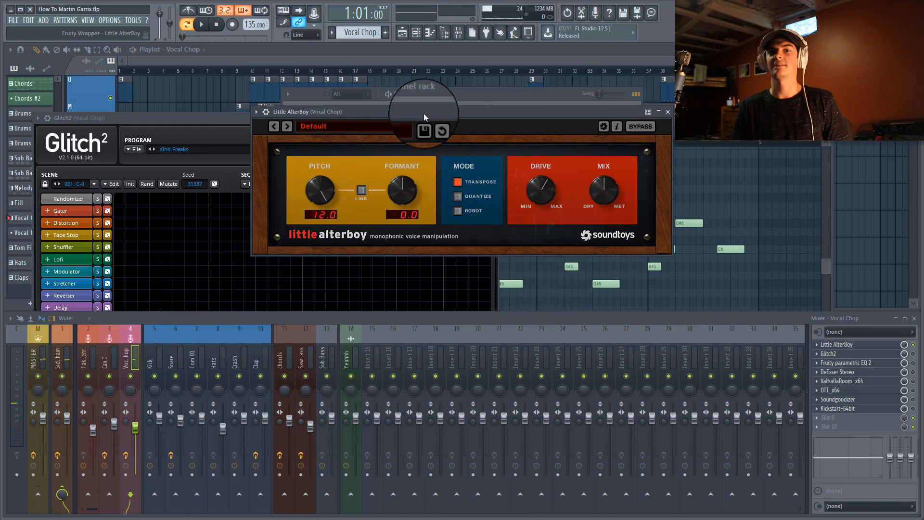
# Step: Audition the vocal chop with Little AlterBoy's mix fully wet, then bring the mix back to about 47%
pyautogui.click(320, 190)
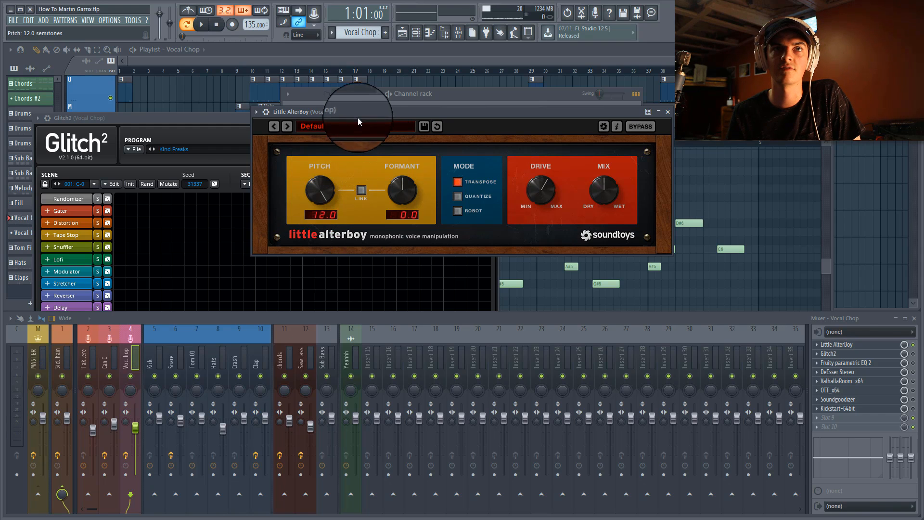
pyautogui.moveTo(358, 114); pyautogui.dragTo(359, 111)
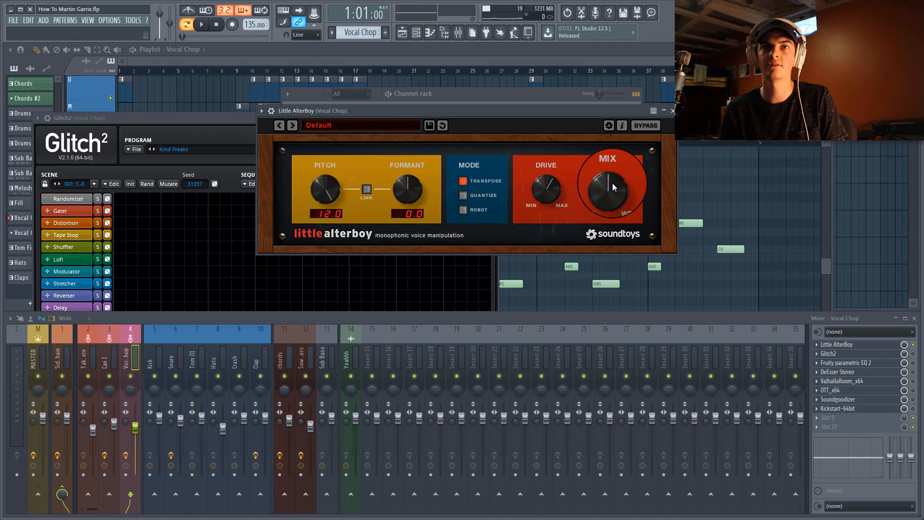
pyautogui.scroll(5, 612, 183)
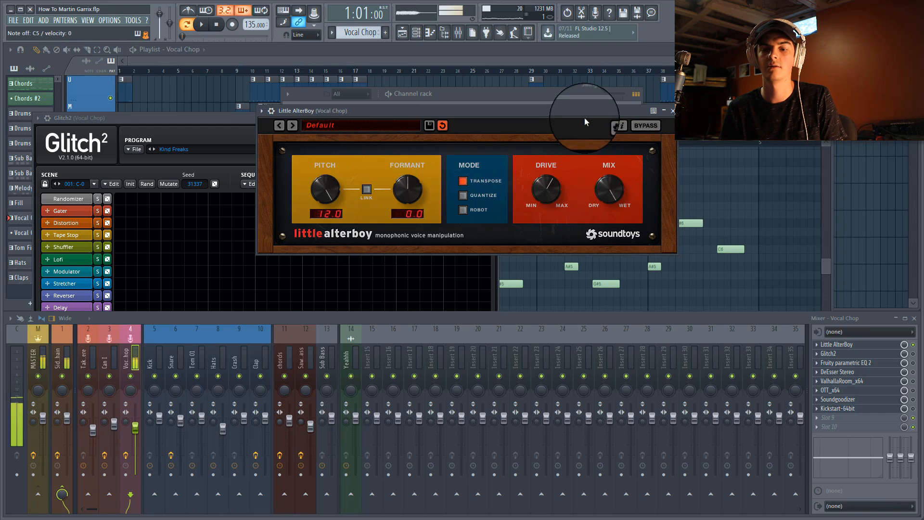
pyautogui.moveTo(604, 184); pyautogui.dragTo(619, 214)
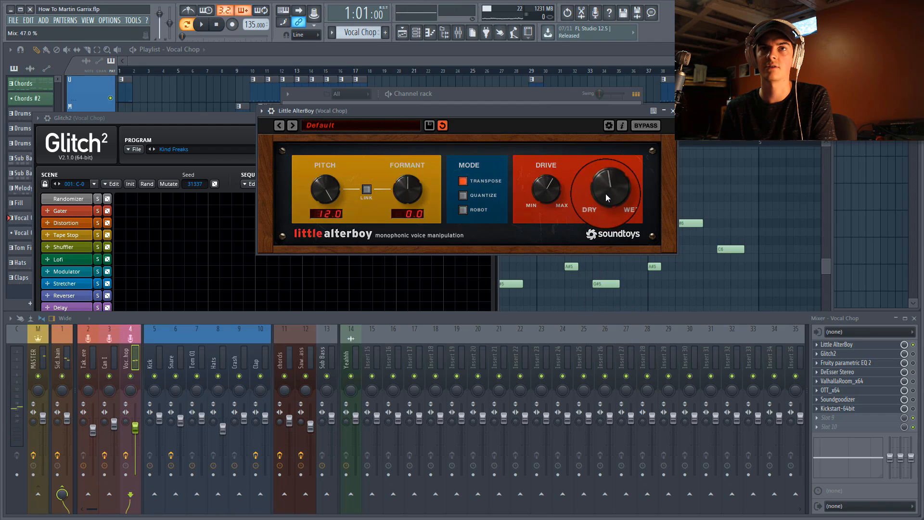
# Step: Raise Little AlterBoy's drive slightly, try shifting the formant and return it to 0.0
pyautogui.moveTo(548, 190)
pyautogui.mouseDown()
pyautogui.moveTo(549, 207)
pyautogui.moveTo(548, 190)
pyautogui.mouseUp()
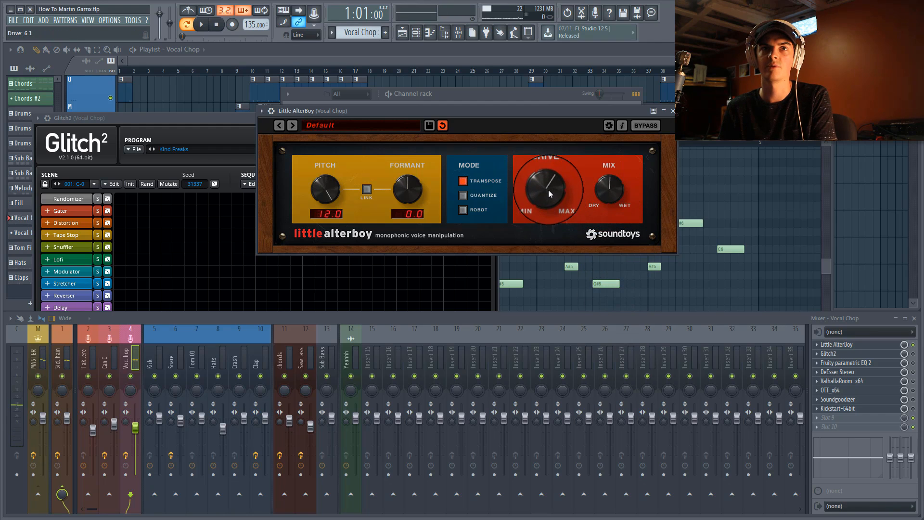
pyautogui.moveTo(497, 108); pyautogui.dragTo(510, 117)
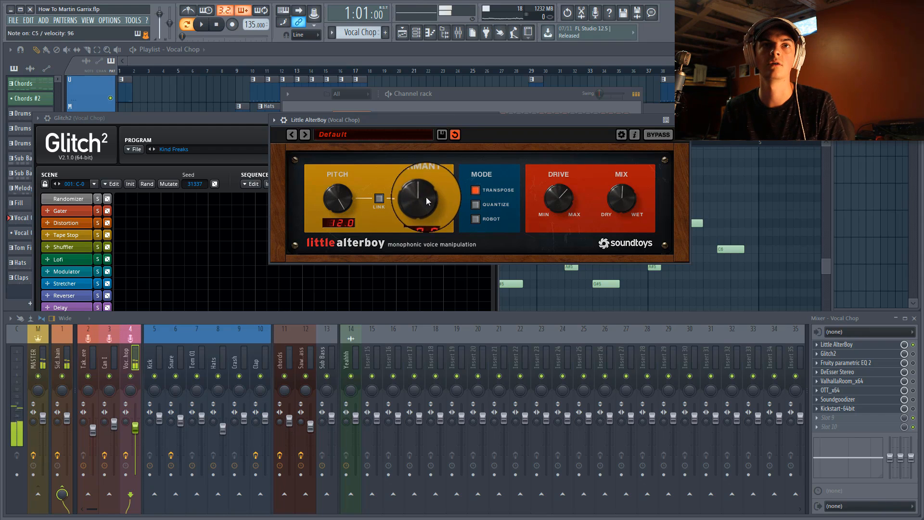
pyautogui.moveTo(426, 198)
pyautogui.mouseDown()
pyautogui.moveTo(431, 236)
pyautogui.moveTo(429, 201)
pyautogui.mouseUp()
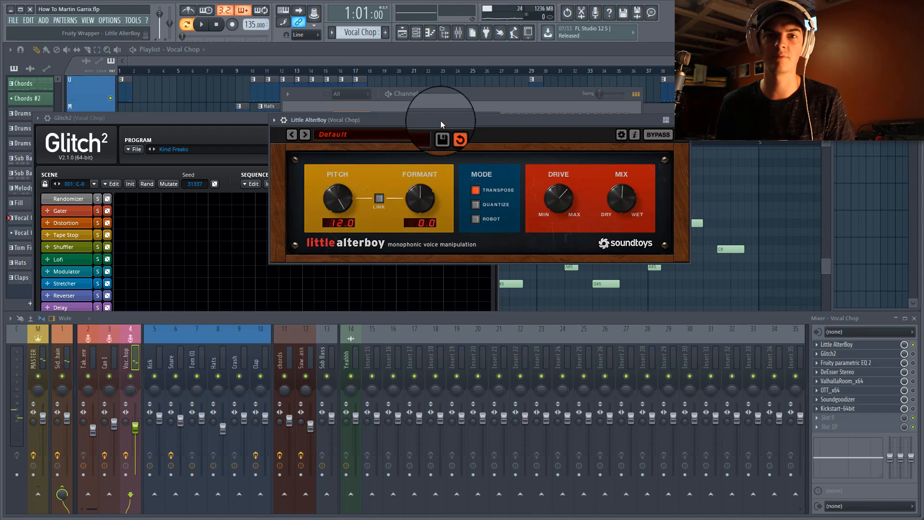
pyautogui.moveTo(453, 120); pyautogui.dragTo(468, 120)
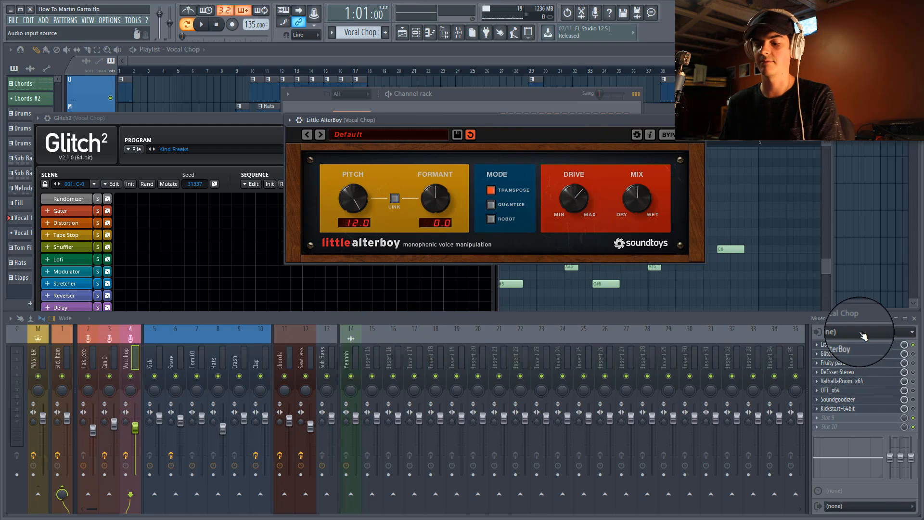
# Step: Open the channel settings of the Vocal Chop Audio clip in the bar 30 section and place the window clear of the mixer
pyautogui.click(302, 64)
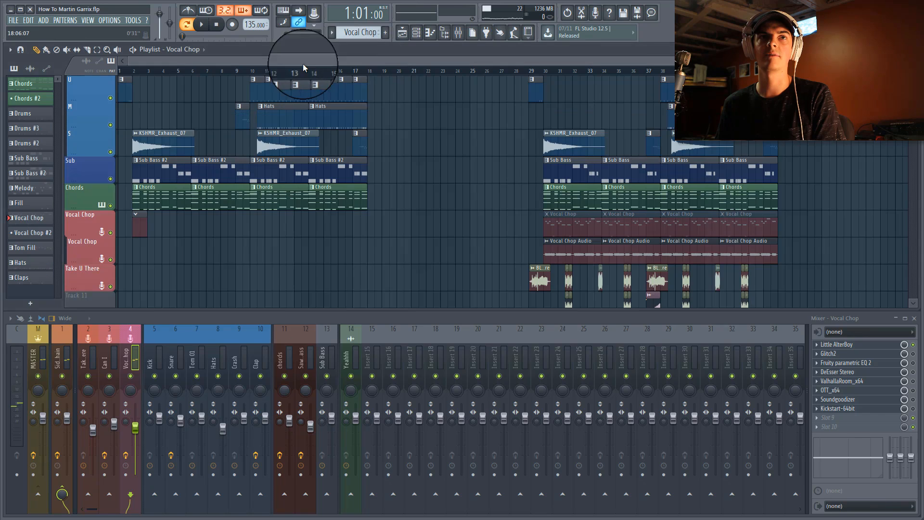
pyautogui.scroll(3, 557, 66)
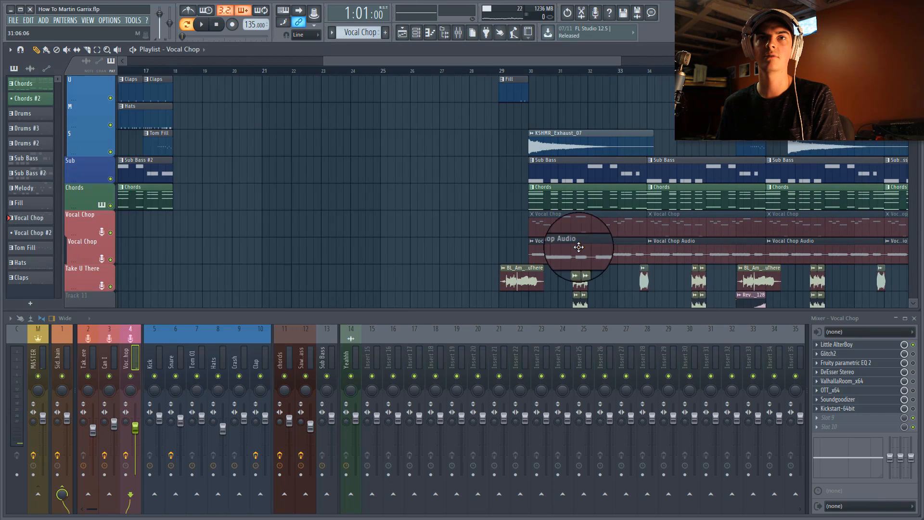
pyautogui.doubleClick(578, 246)
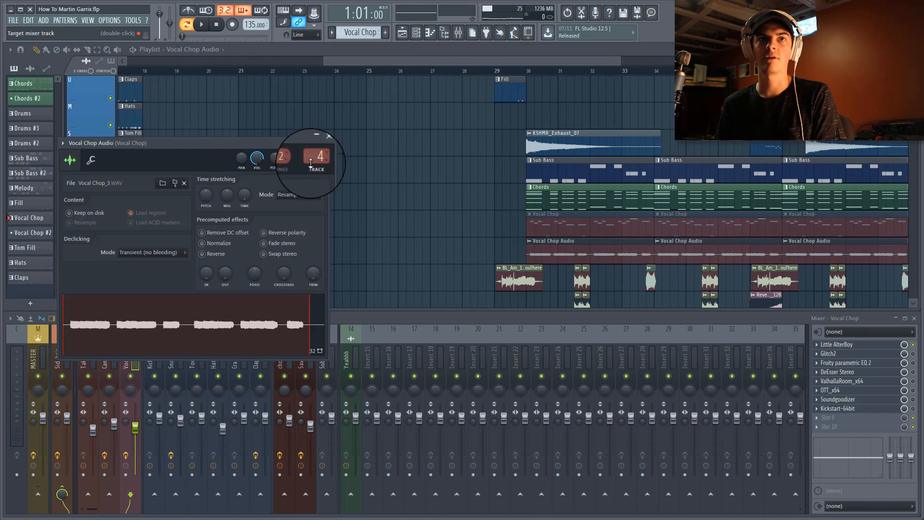
pyautogui.click(352, 316)
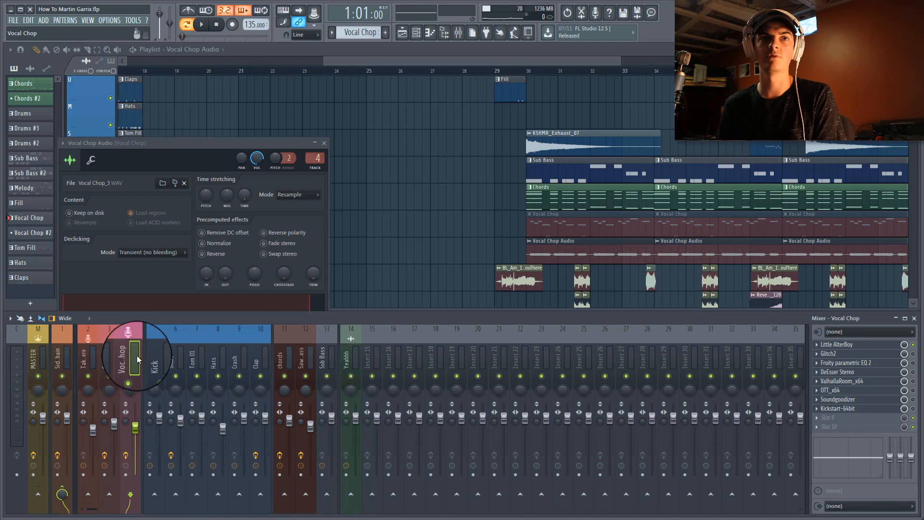
pyautogui.click(262, 304)
pyautogui.moveTo(214, 143); pyautogui.dragTo(287, 64)
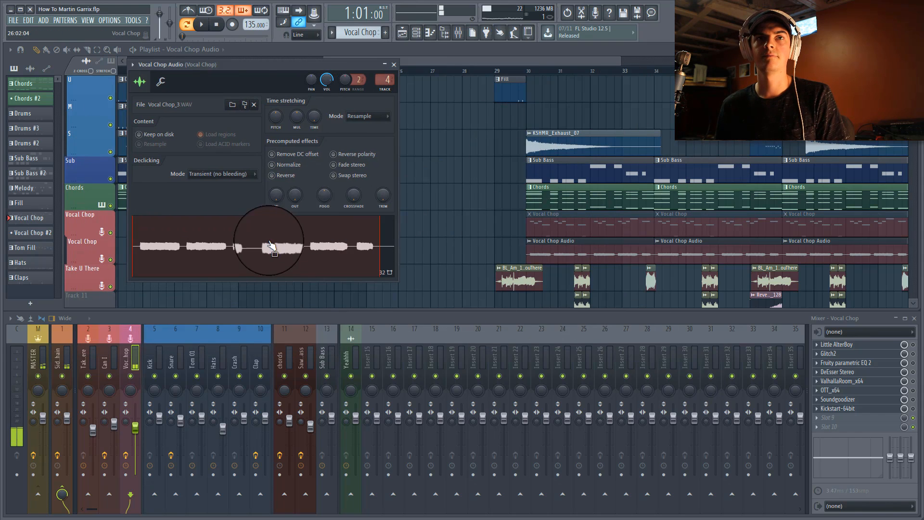
# Step: Select the Vocal Chop pattern's sampler channel and open DeEsser Stereo and Fruity parametric EQ 2 from its mixer track
pyautogui.doubleClick(564, 223)
pyautogui.click(552, 98)
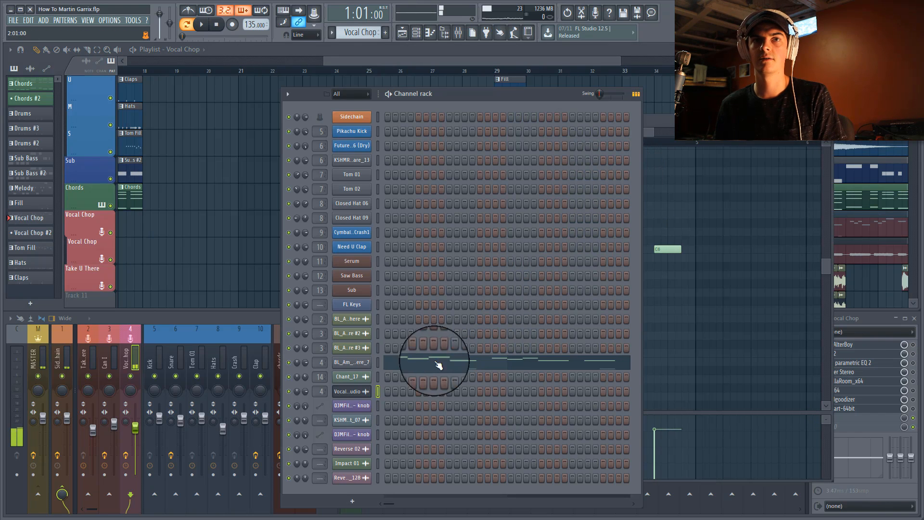
pyautogui.click(216, 25)
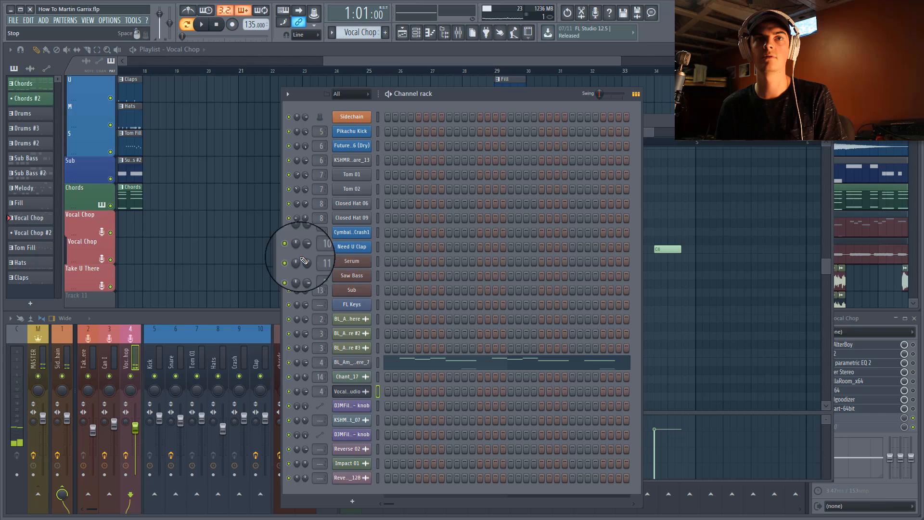
pyautogui.click(378, 363)
pyautogui.click(917, 344)
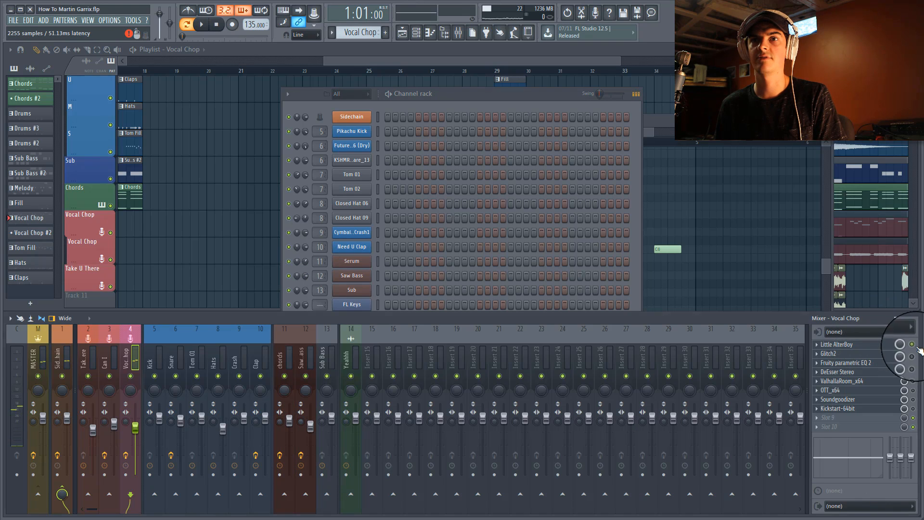
pyautogui.click(881, 372)
pyautogui.click(881, 363)
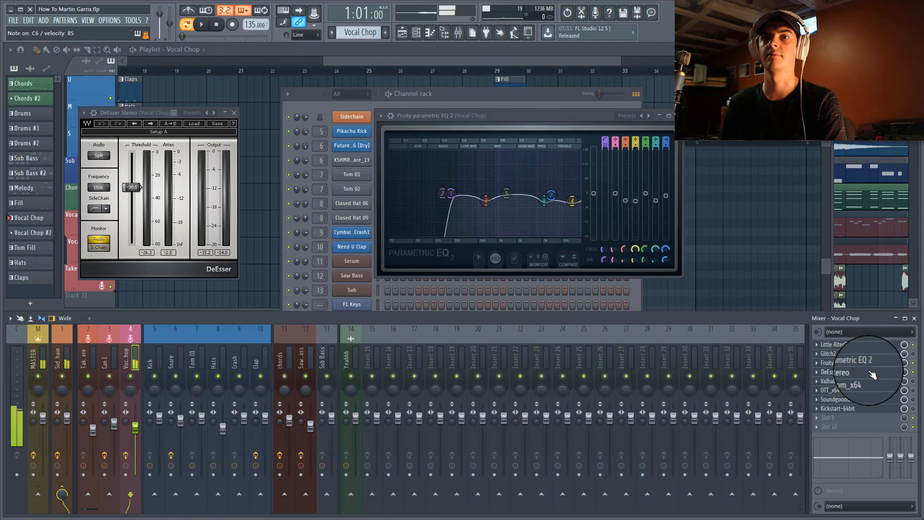
# Step: Review ValhallaRoom on the Vocal Chop mixer track, and enable OTT and open its settings while auditioning the notes
pyautogui.click(851, 381)
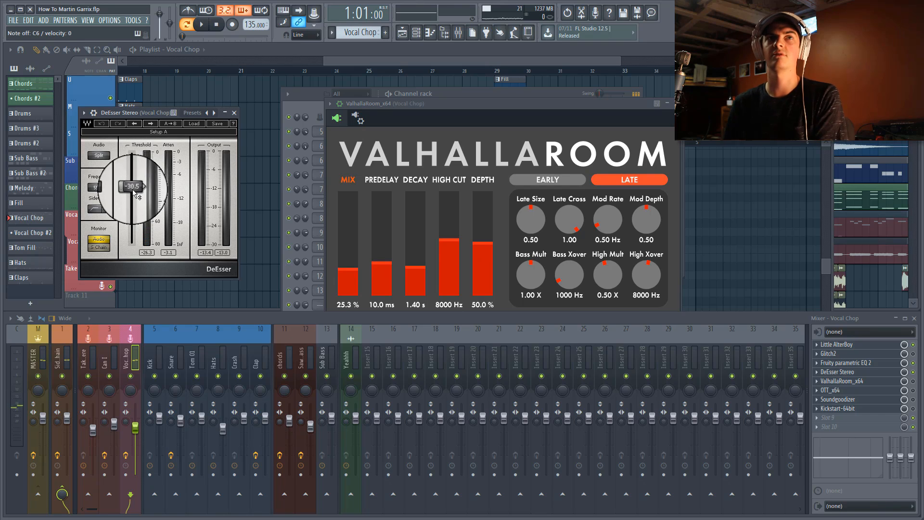
pyautogui.click(509, 103)
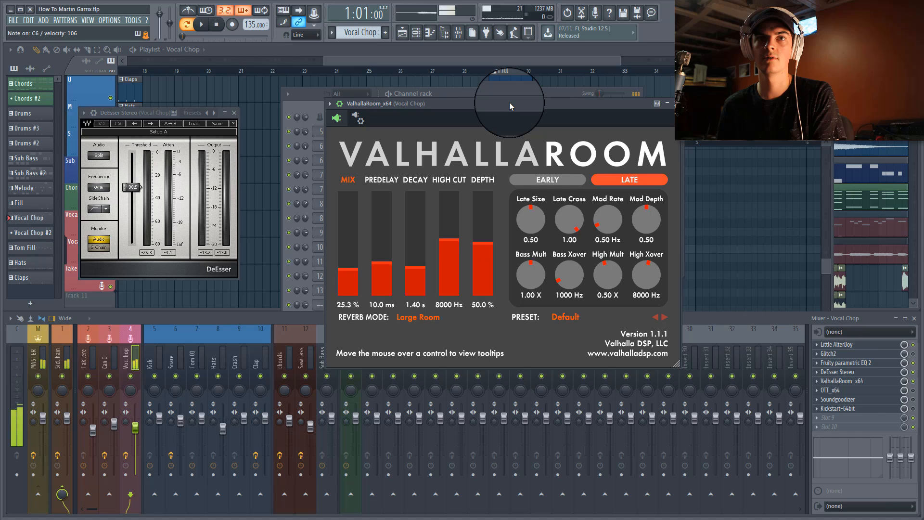
pyautogui.click(912, 391)
pyautogui.click(847, 391)
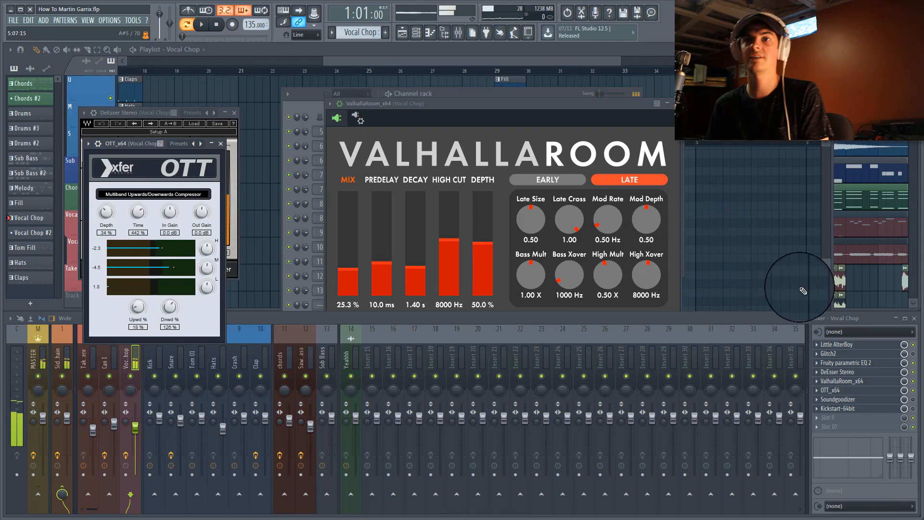
# Step: Enable Soundgoodizer on the Vocal Chop track, show it beside Kickstart, and toggle Little AlterBoy
pyautogui.click(913, 399)
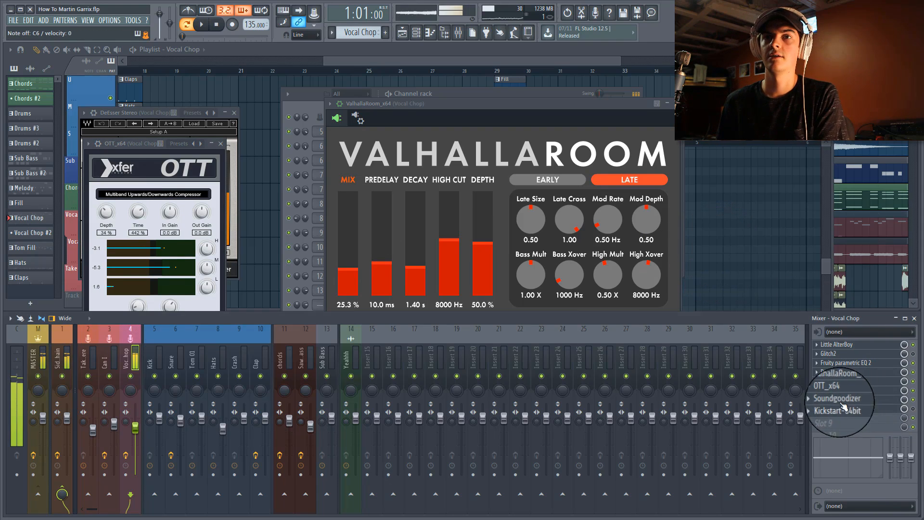
pyautogui.click(839, 408)
pyautogui.click(829, 400)
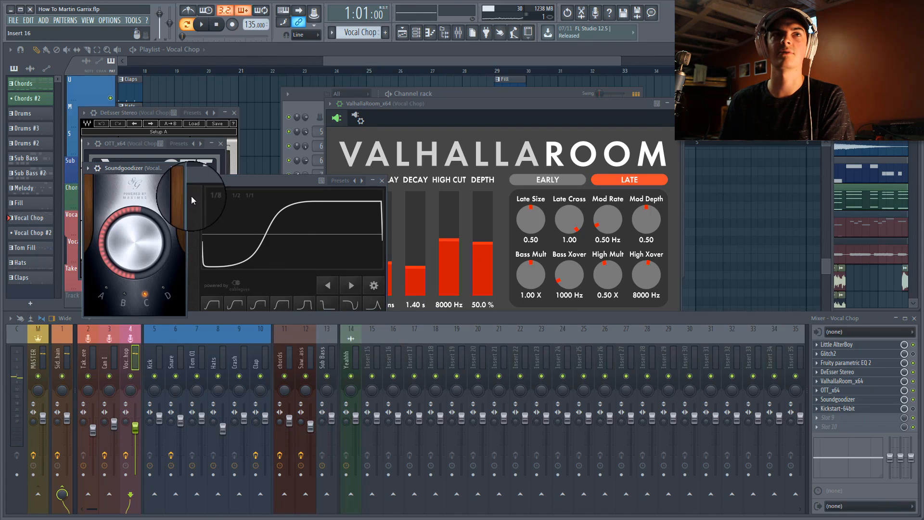
pyautogui.moveTo(146, 172); pyautogui.dragTo(444, 160)
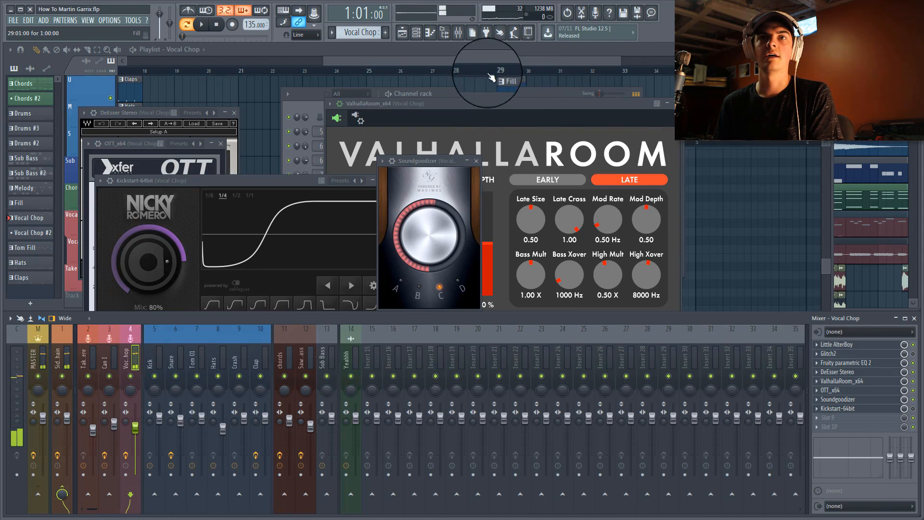
pyautogui.click(911, 345)
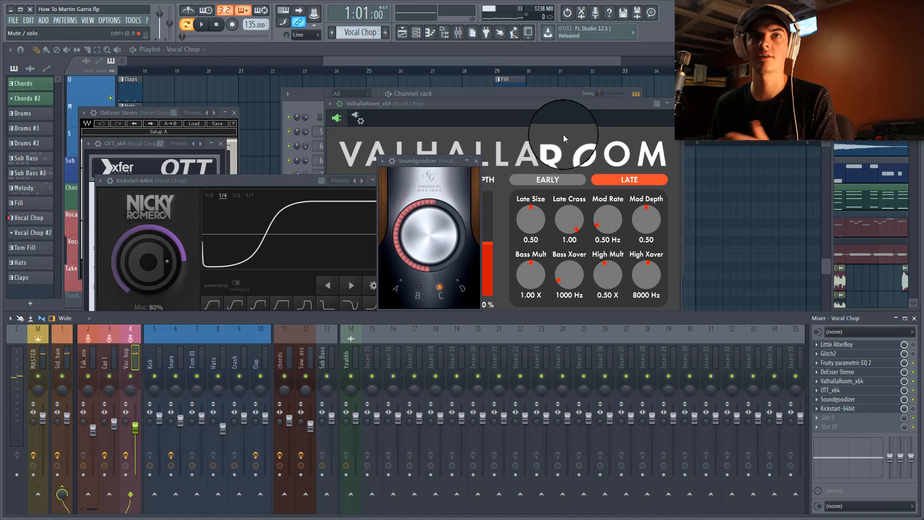
# Step: Paint four Vocal Chop Audio clips end to end from bar 2 through bar 17 on the second Vocal Chop track
pyautogui.click(453, 64)
pyautogui.scroll(-2, 443, 73)
pyautogui.scroll(-2, 443, 73)
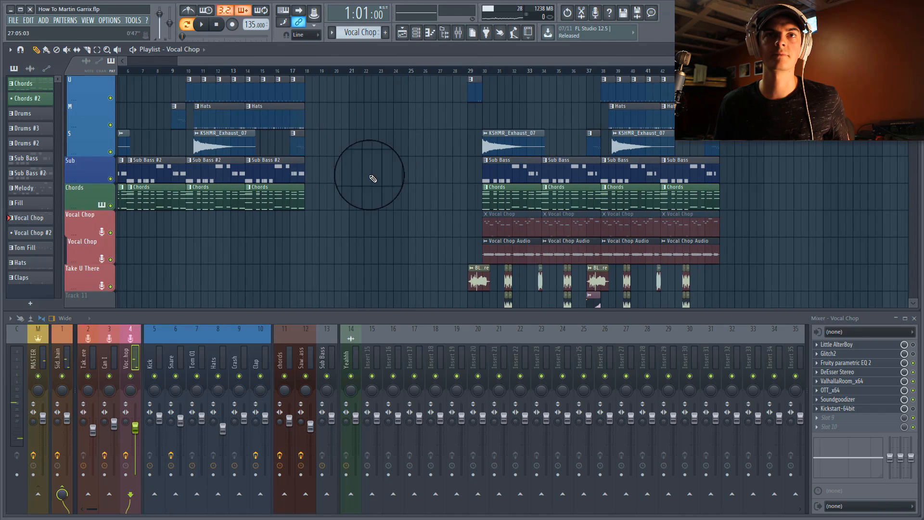
pyautogui.click(499, 254)
pyautogui.moveTo(251, 61); pyautogui.dragTo(1, 72)
pyautogui.press('b')
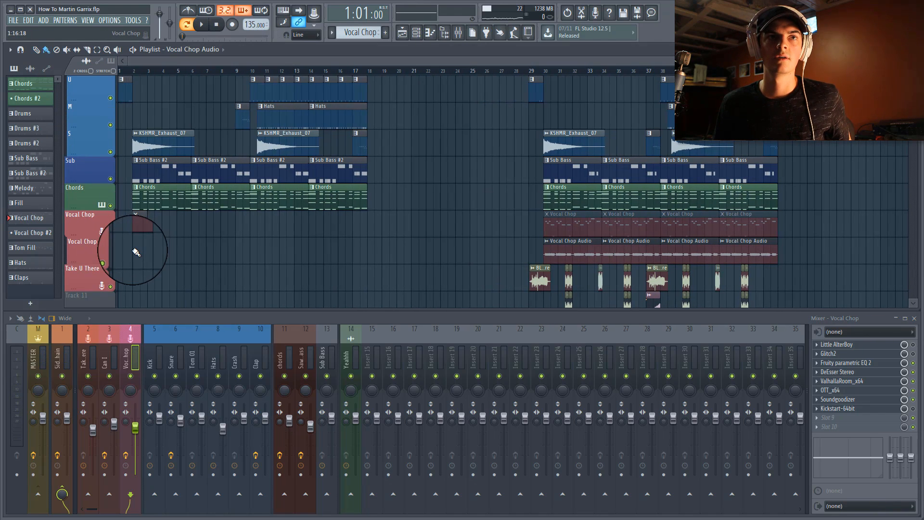
pyautogui.moveTo(134, 252); pyautogui.dragTo(337, 243)
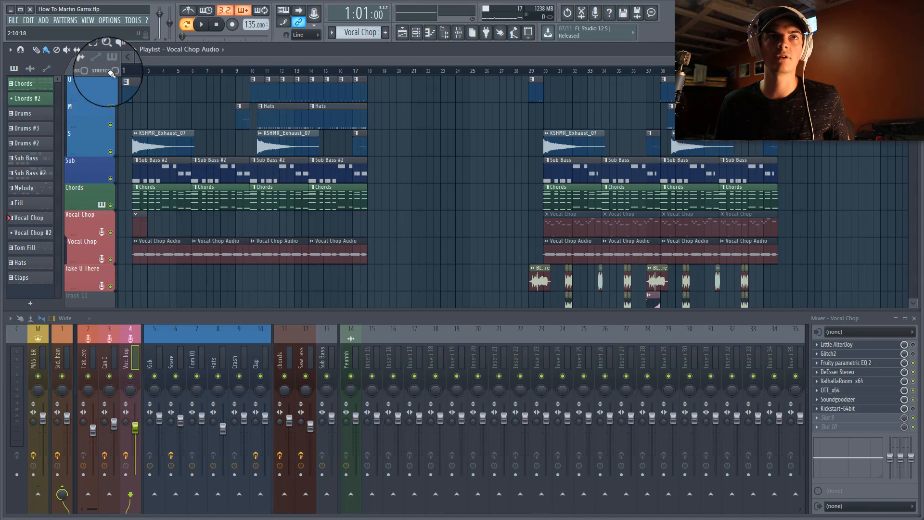
# Step: Play the first drop section from the start with the vocal chop audio and stop playback
pyautogui.scroll(3, 129, 68)
pyautogui.press('space')
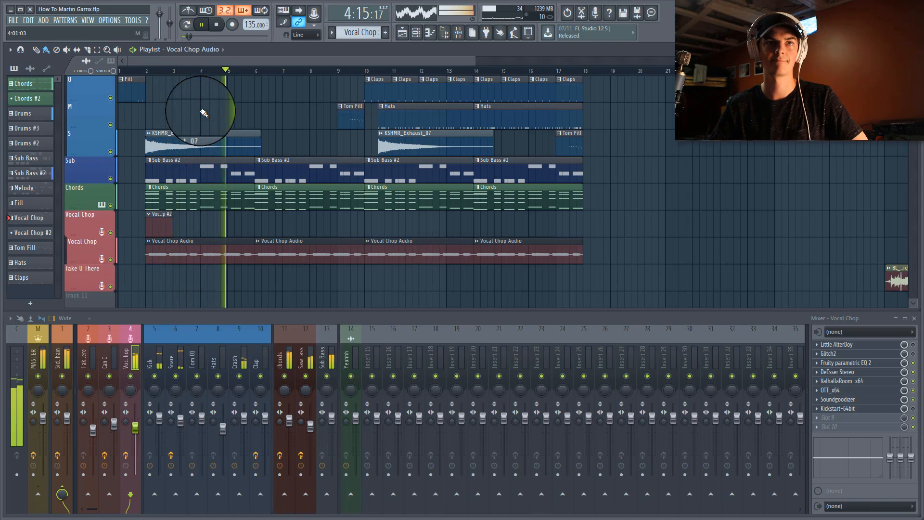
pyautogui.press('space')
# Step: Open the settings of the BL_Am_115_lead_phrase_TakeYouThere clip at bar 29 and check its Take U There mixer track
pyautogui.scroll(-2, 207, 72)
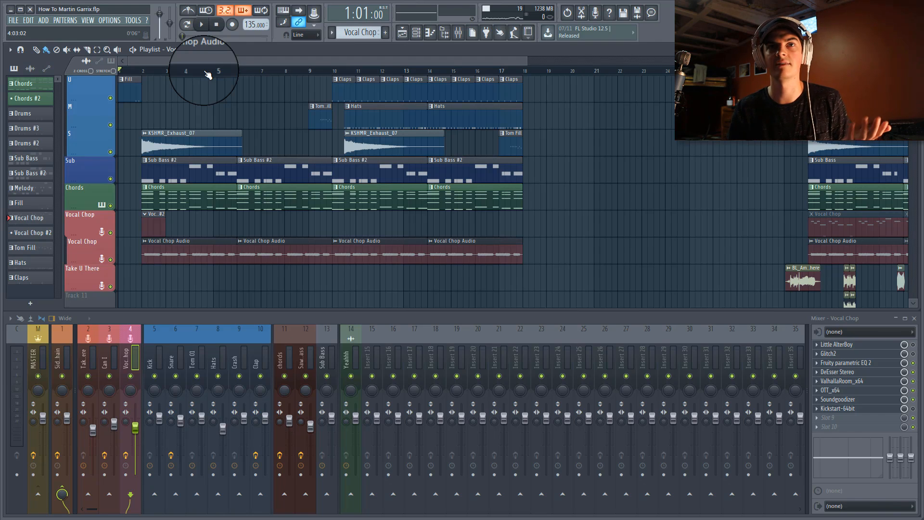
pyautogui.scroll(-2, 507, 225)
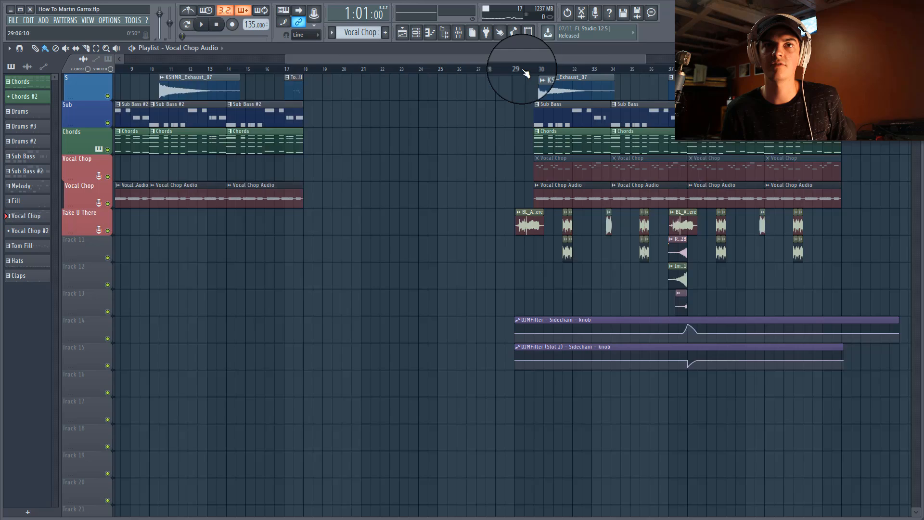
pyautogui.scroll(2, 530, 216)
pyautogui.click(532, 223)
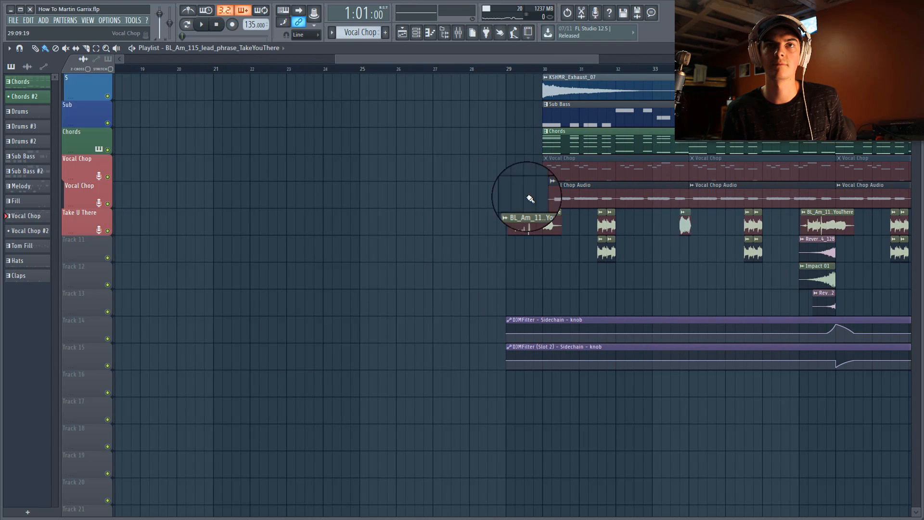
pyautogui.click(429, 32)
pyautogui.click(353, 319)
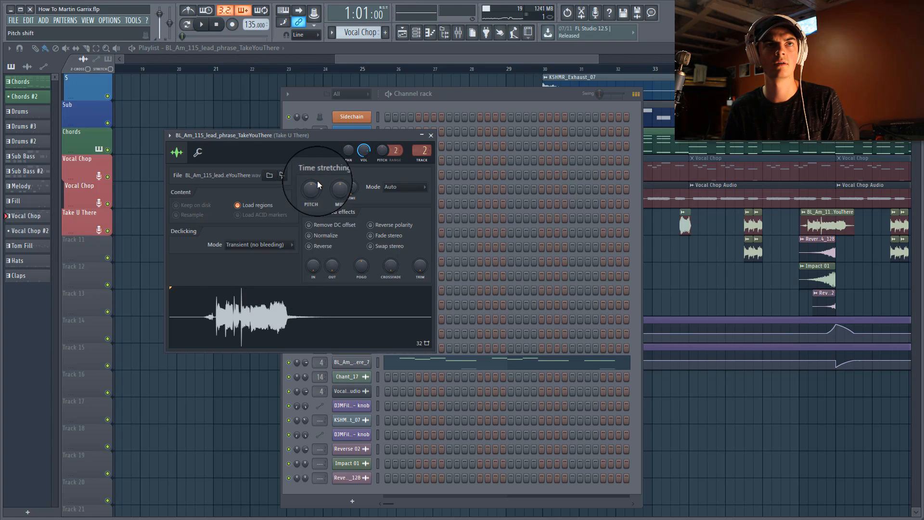
pyautogui.moveTo(343, 134); pyautogui.dragTo(453, 127)
pyautogui.click(463, 36)
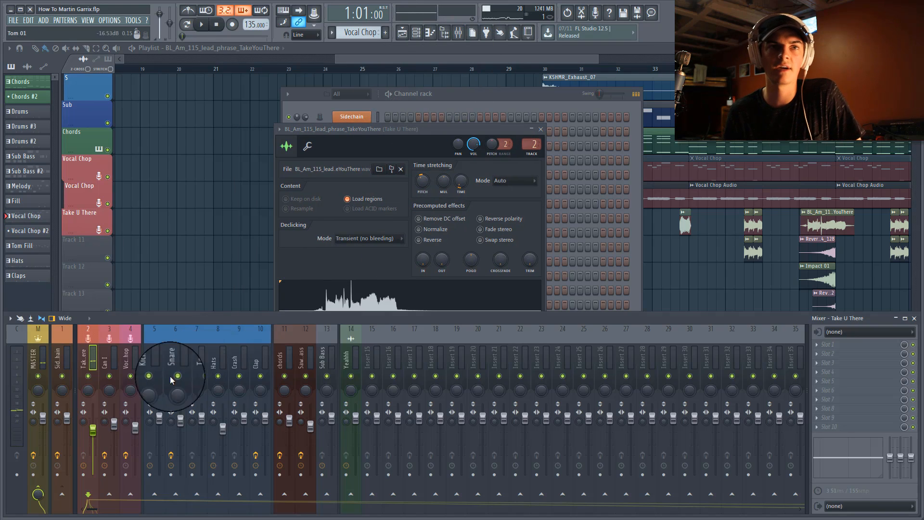
# Step: Try pasting a copy of the Take U There vocal clips and riser effects into the first drop section, and delete the copies
pyautogui.scroll(-4, 519, 71)
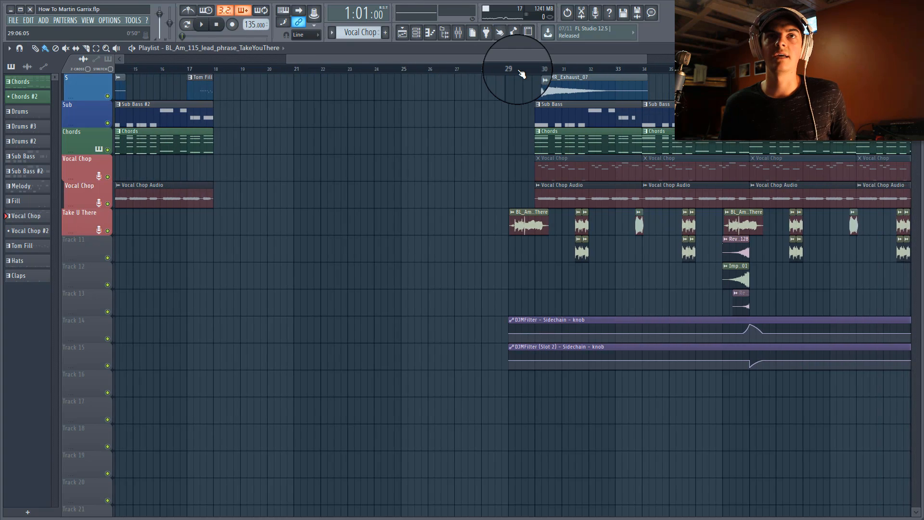
pyautogui.moveTo(506, 57); pyautogui.dragTo(329, 66)
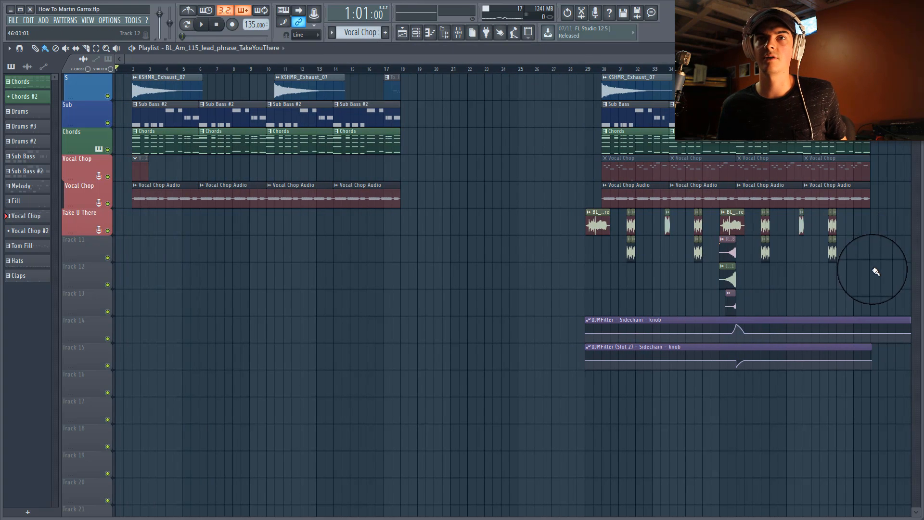
pyautogui.moveTo(866, 303); pyautogui.dragTo(591, 220)
pyautogui.hotkey('ctrl', 'c')
pyautogui.hotkey('ctrl', 'v')
pyautogui.moveTo(130, 238); pyautogui.dragTo(139, 237)
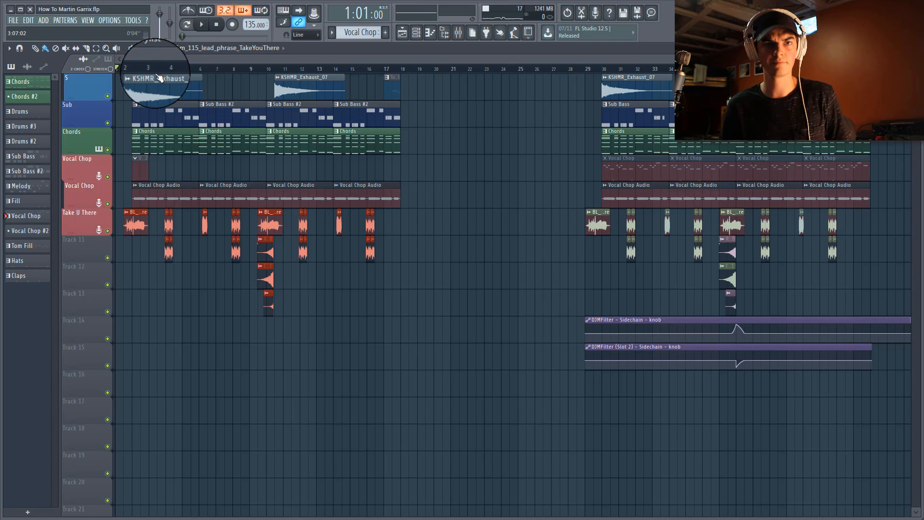
pyautogui.press('Delete')
# Step: Select all the vocal, reverse and impact clips from bar 29 onward on the Take U There track through Track 13 and move them to bar 1
pyautogui.moveTo(890, 286); pyautogui.dragTo(587, 223)
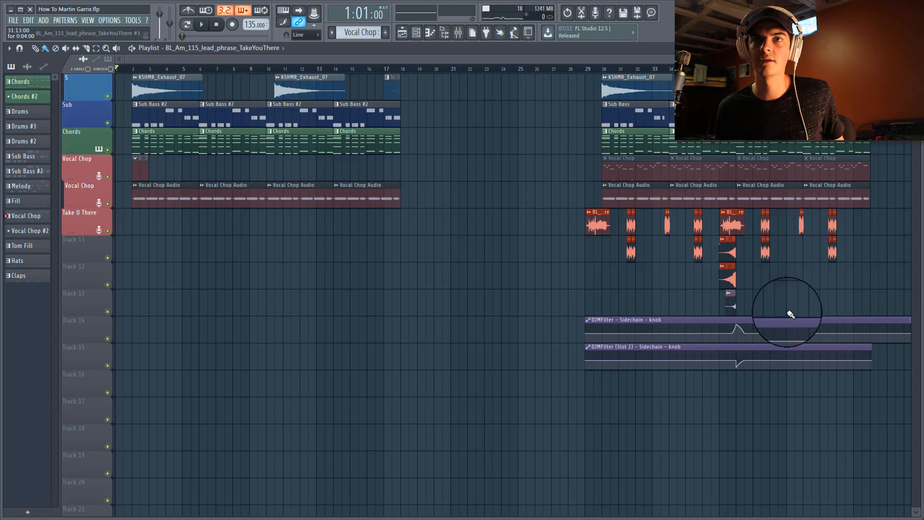
pyautogui.moveTo(873, 314); pyautogui.dragTo(561, 238)
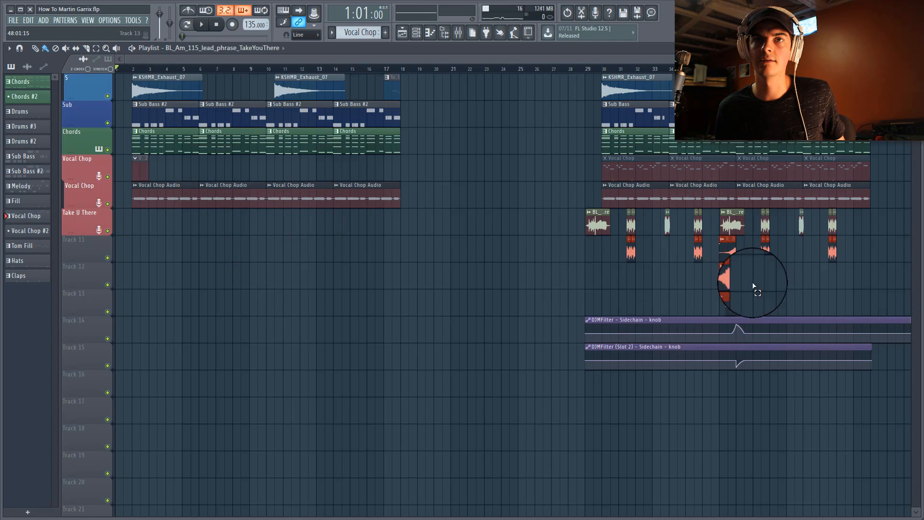
pyautogui.moveTo(903, 313); pyautogui.dragTo(135, 236)
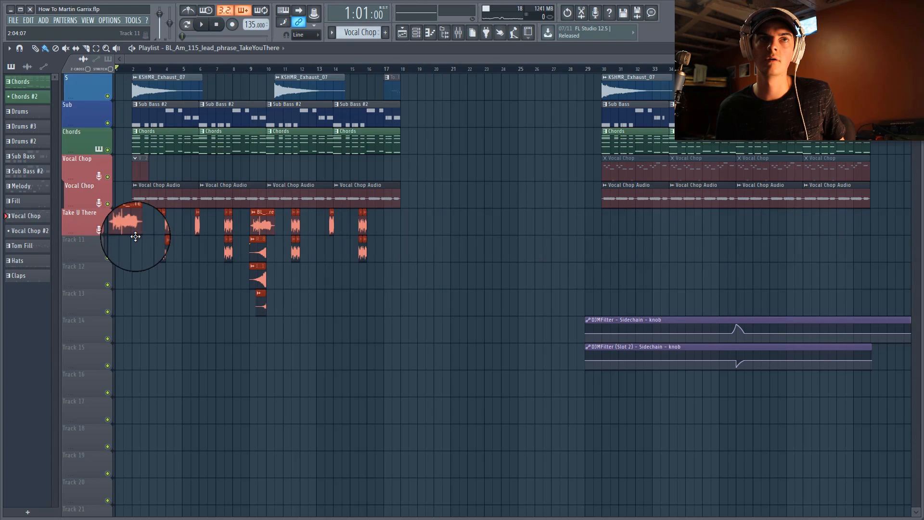
# Step: Solo the Take U There track, unmute Track 11 with it and audition the vocal clips from around bar 3
pyautogui.scroll(3, 136, 62)
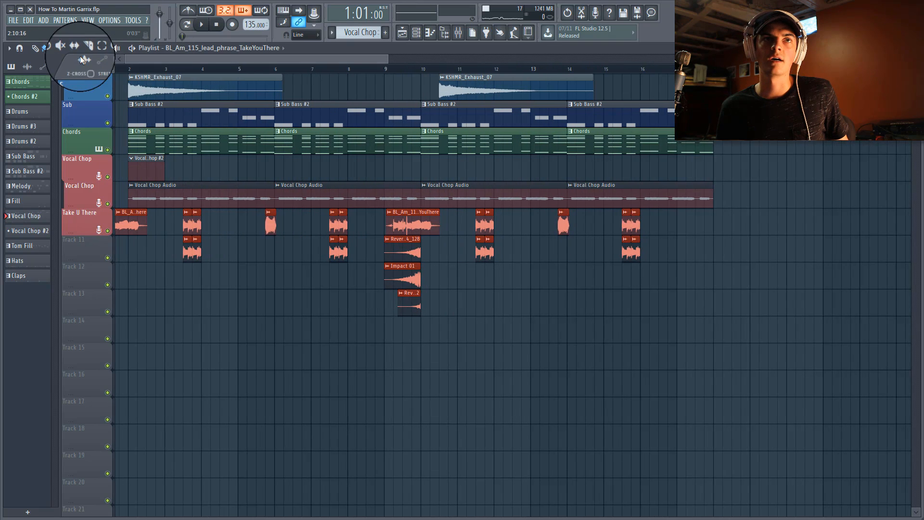
pyautogui.click(161, 69)
pyautogui.scroll(2, 167, 71)
pyautogui.click(194, 68)
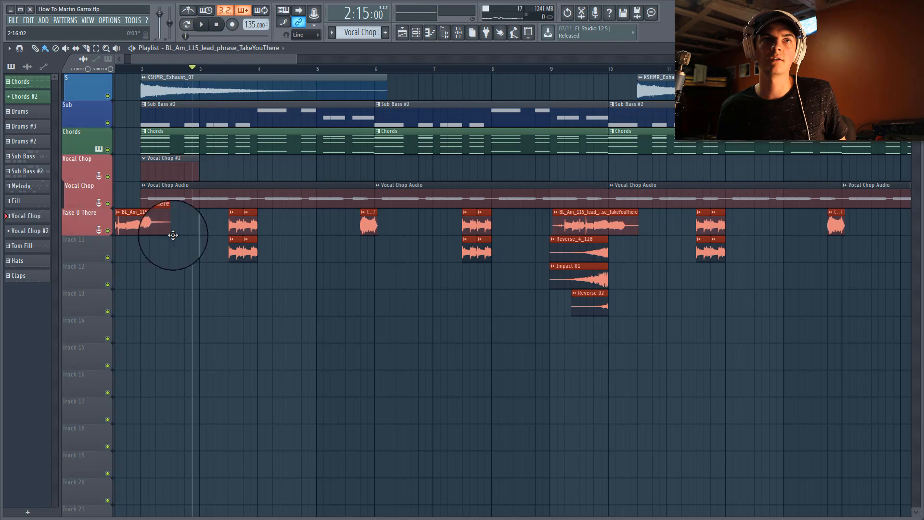
pyautogui.rightClick(107, 229)
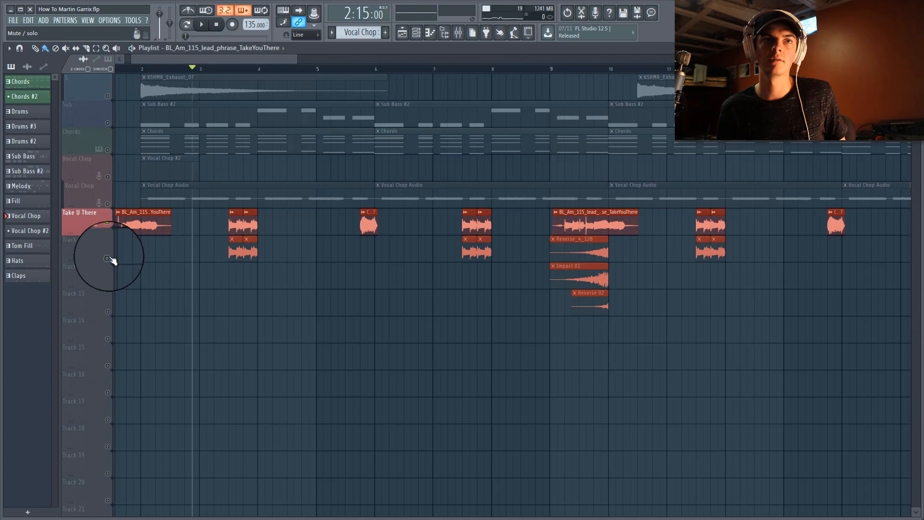
pyautogui.click(230, 68)
pyautogui.press('space')
pyautogui.scroll(3, 224, 65)
pyautogui.press('space')
pyautogui.scroll(-4, 220, 69)
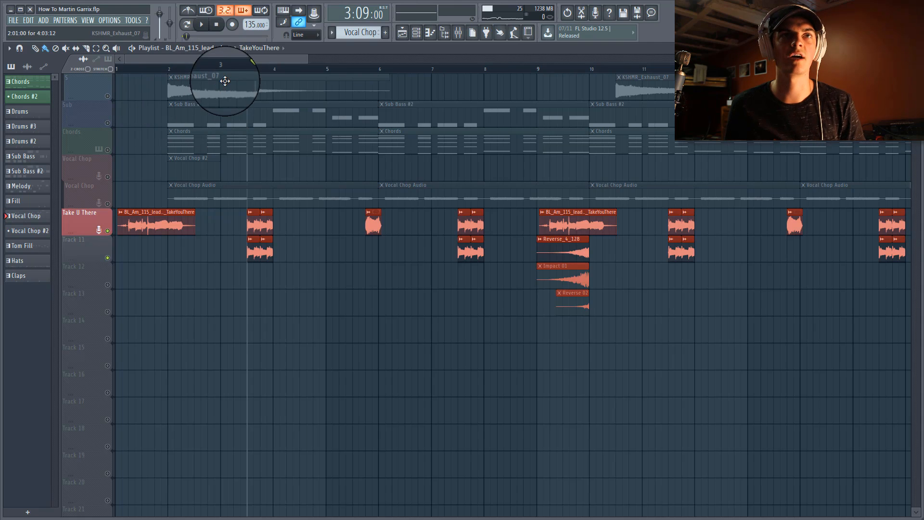
# Step: Audition the doubled vocal clips in bar 3, and solo the Take U There track to hear its layer alone
pyautogui.scroll(-3, 197, 67)
pyautogui.scroll(4, 168, 61)
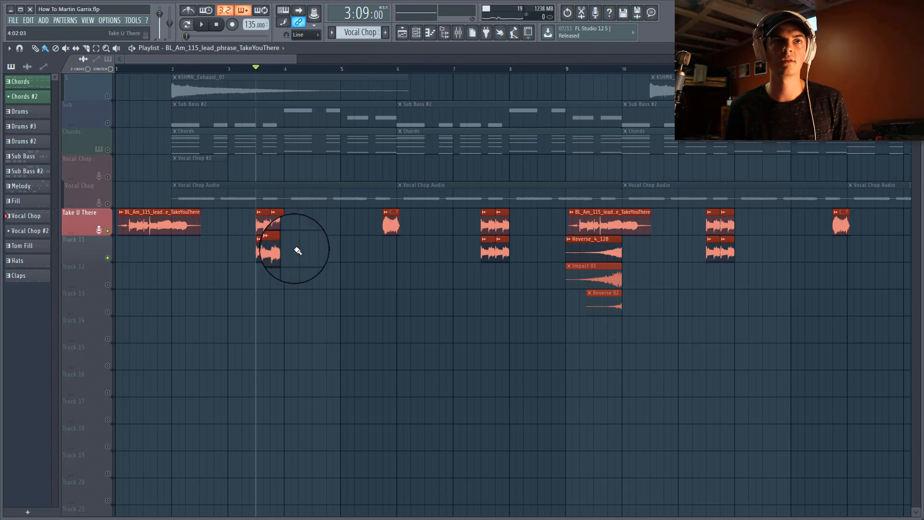
pyautogui.press('space')
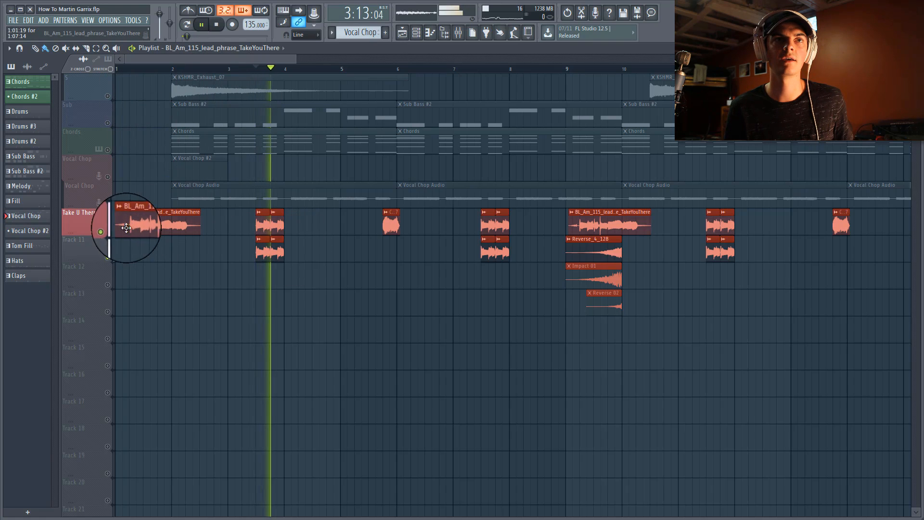
pyautogui.press('space')
pyautogui.rightClick(108, 232)
pyautogui.press('space')
pyautogui.press('space')
# Step: Solo Track 11 and audition its layer of the doubled vocal clips in bar 3
pyautogui.rightClick(108, 257)
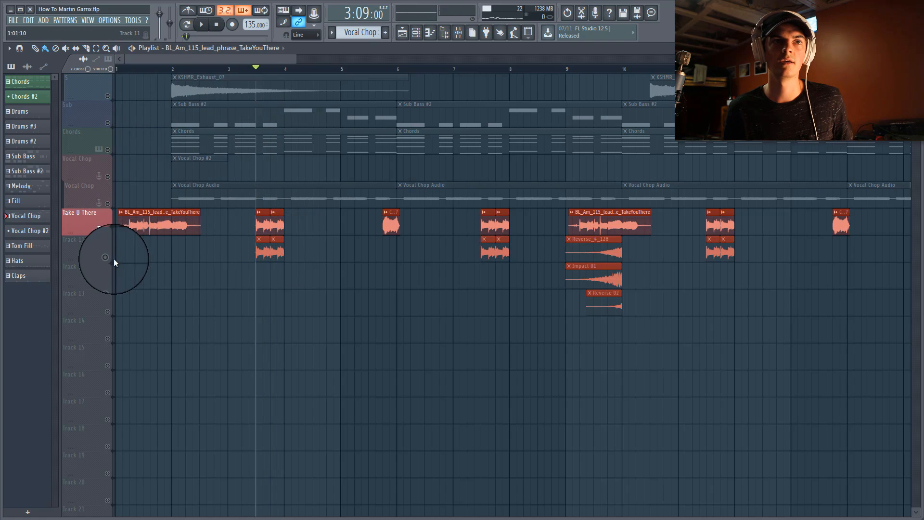
pyautogui.press('space')
pyautogui.scroll(1, 265, 72)
pyautogui.press('space')
pyautogui.scroll(4, 265, 73)
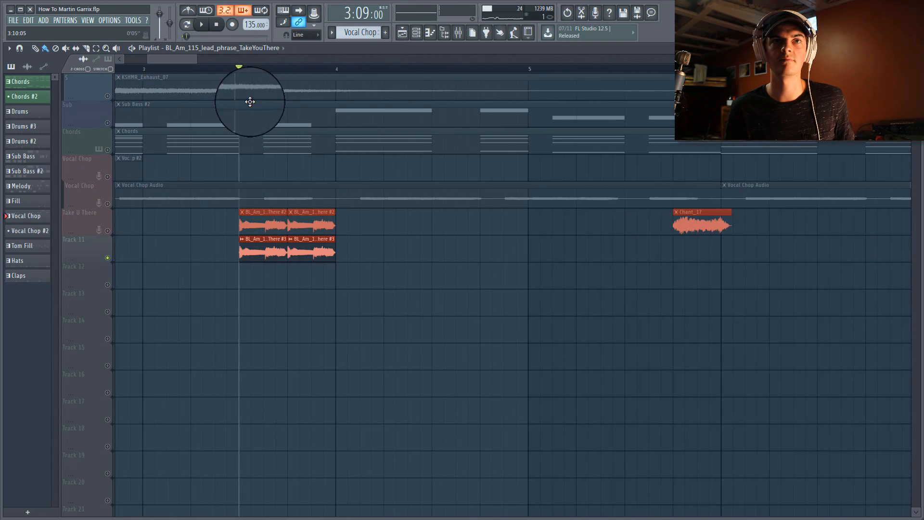
# Step: Deselect the clips and unmute the Take U There track alongside Track 11 to hear both vocal layers
pyautogui.click(278, 263)
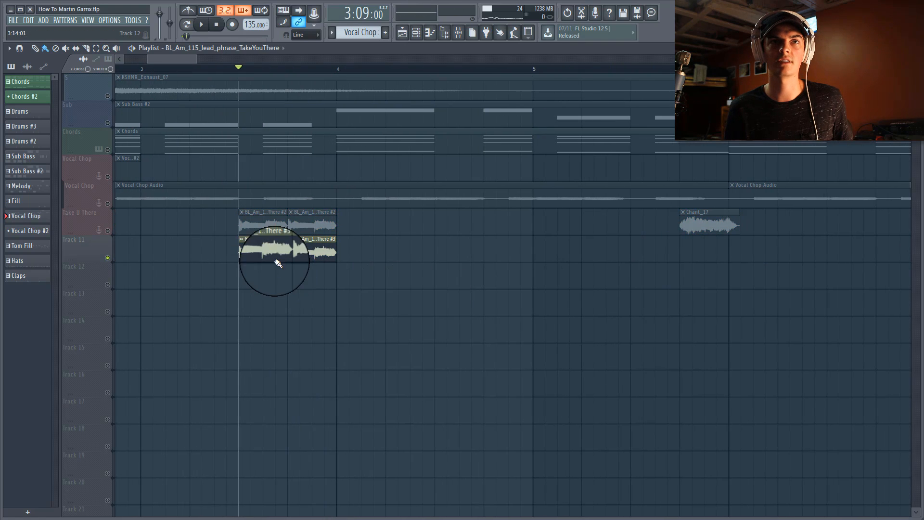
pyautogui.click(274, 214)
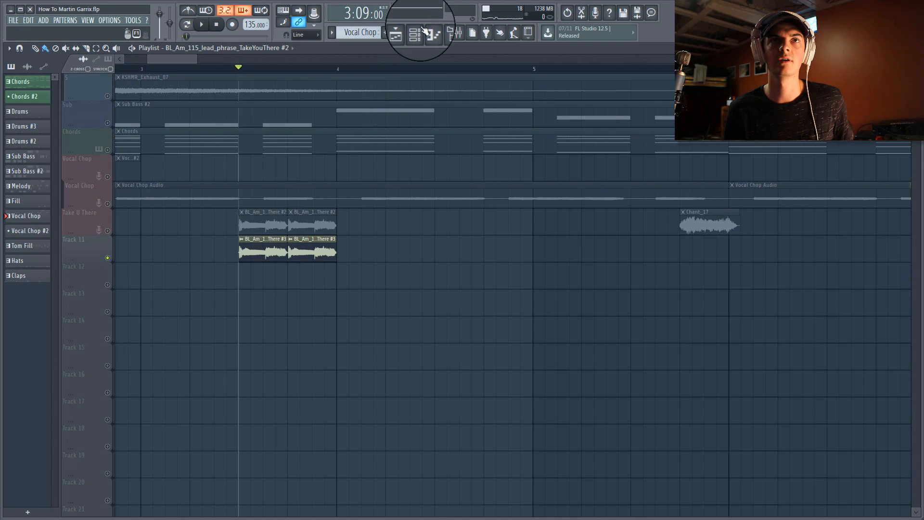
pyautogui.click(107, 230)
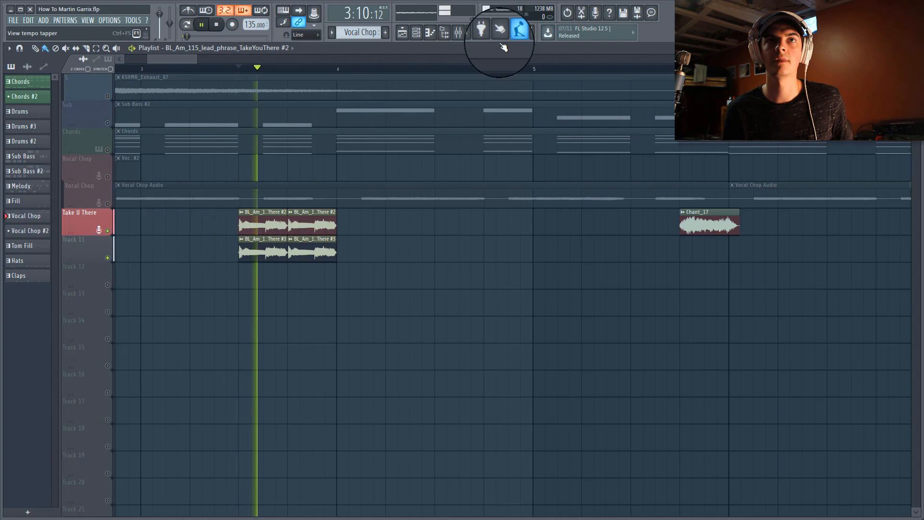
# Step: Show the mixer and select the Can I track while playing the doubled vocal clips in bar 3
pyautogui.click(458, 32)
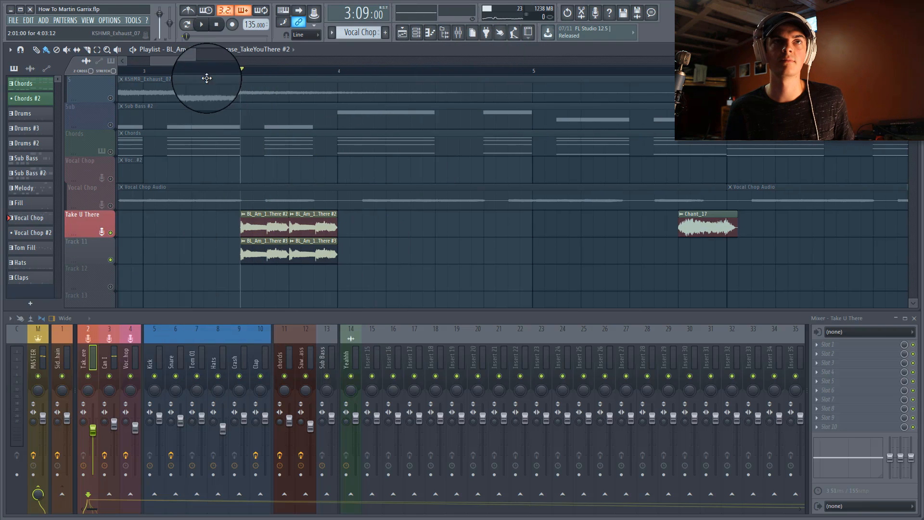
pyautogui.scroll(-3, 200, 70)
pyautogui.hscroll(-2, 186, 63)
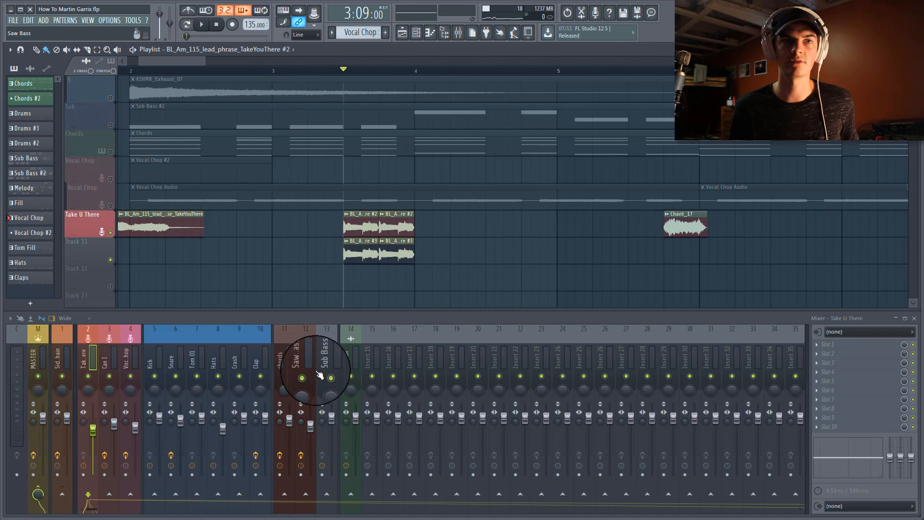
pyautogui.press('space')
pyautogui.click(108, 357)
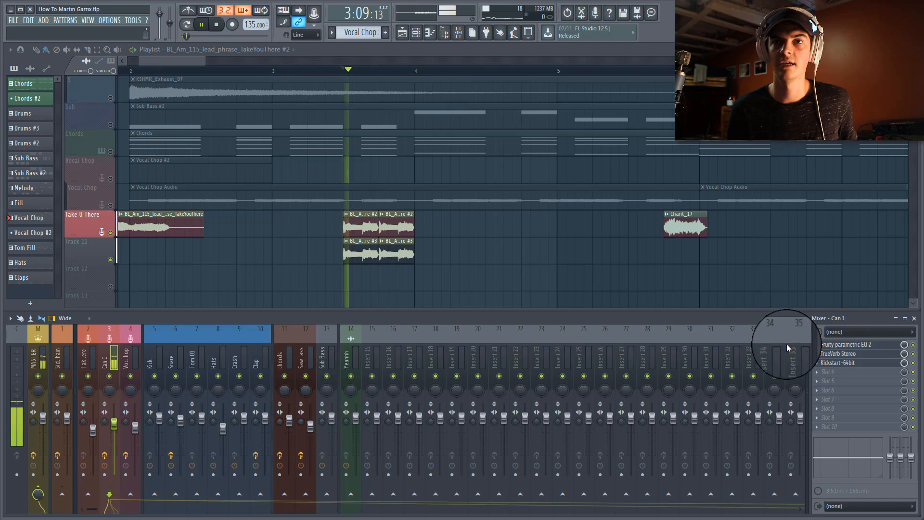
pyautogui.press('space')
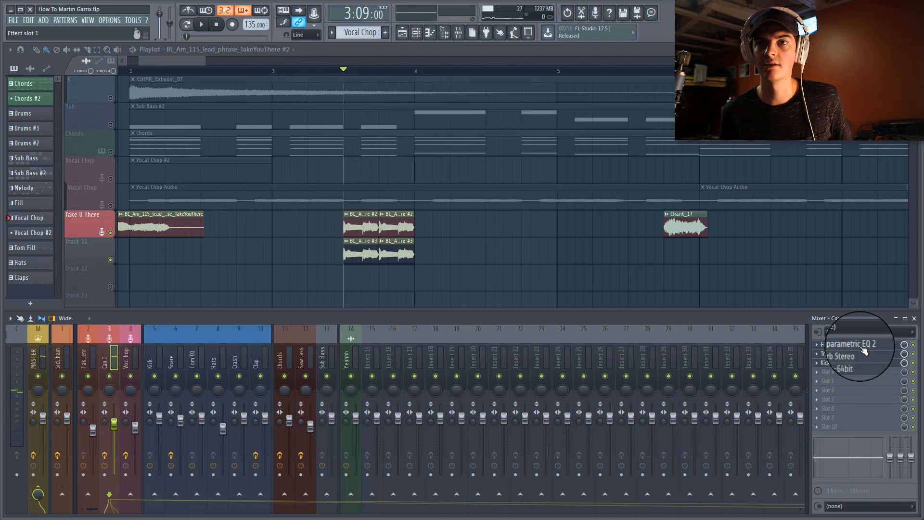
# Step: Examine the Fruity parametric EQ 2, TrueVerb Stereo and Kickstart effects on the Can I mixer track
pyautogui.click(859, 352)
pyautogui.click(861, 346)
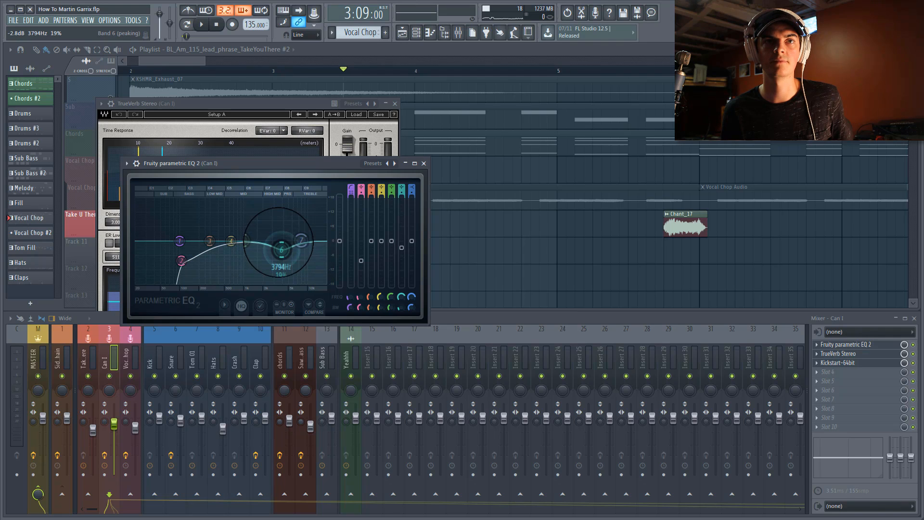
pyautogui.click(866, 362)
pyautogui.click(861, 353)
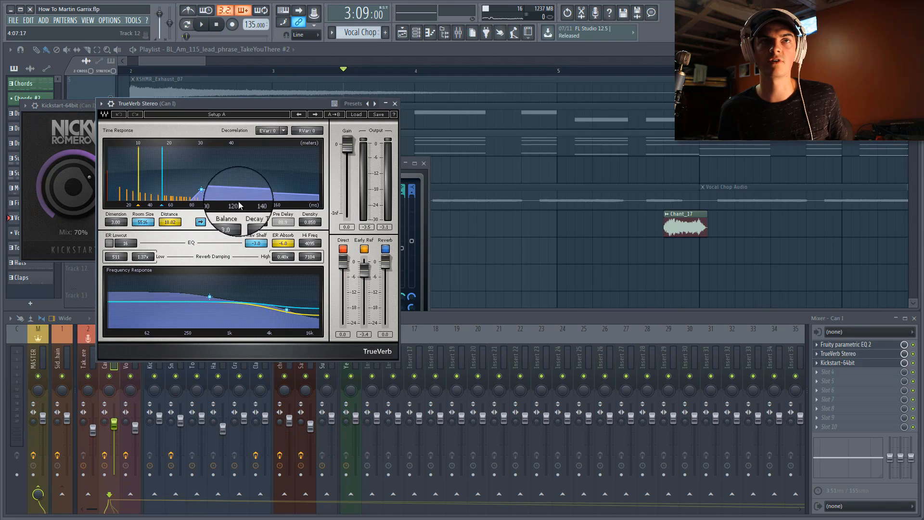
pyautogui.click(856, 344)
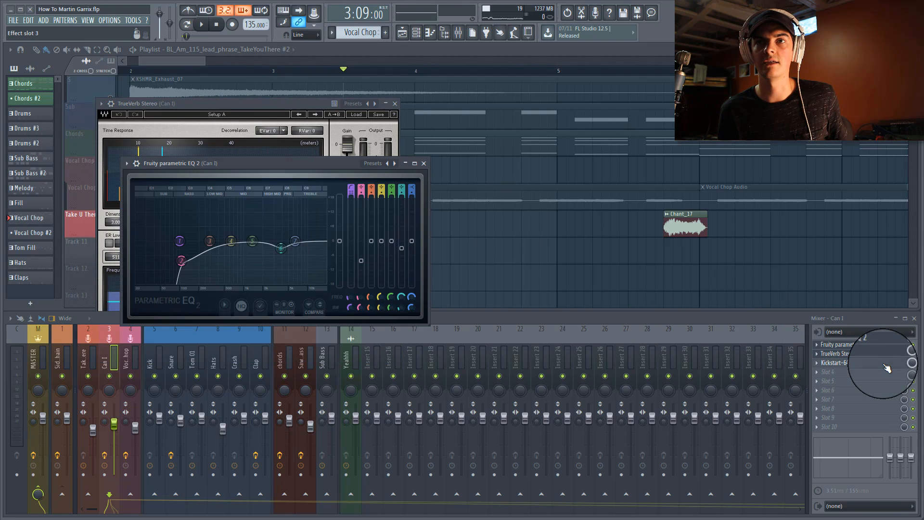
pyautogui.click(856, 362)
pyautogui.click(221, 63)
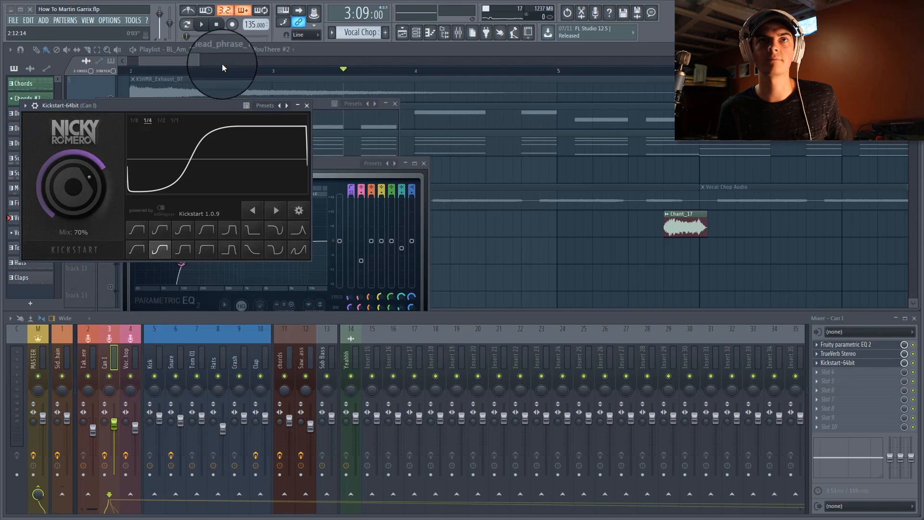
# Step: Turn off the solo so every track sounds, and play the drop from bar 3
pyautogui.press('space')
pyautogui.scroll(-4, 288, 70)
pyautogui.press('space')
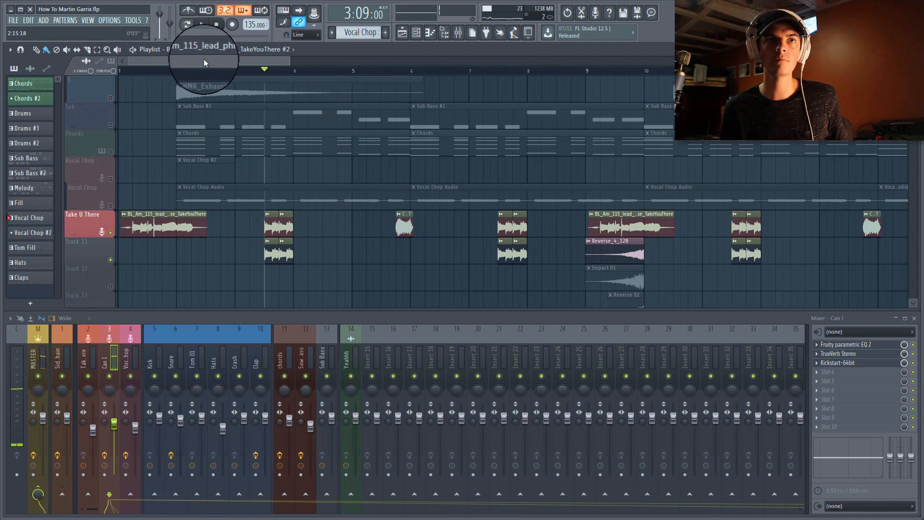
pyautogui.rightClick(109, 233)
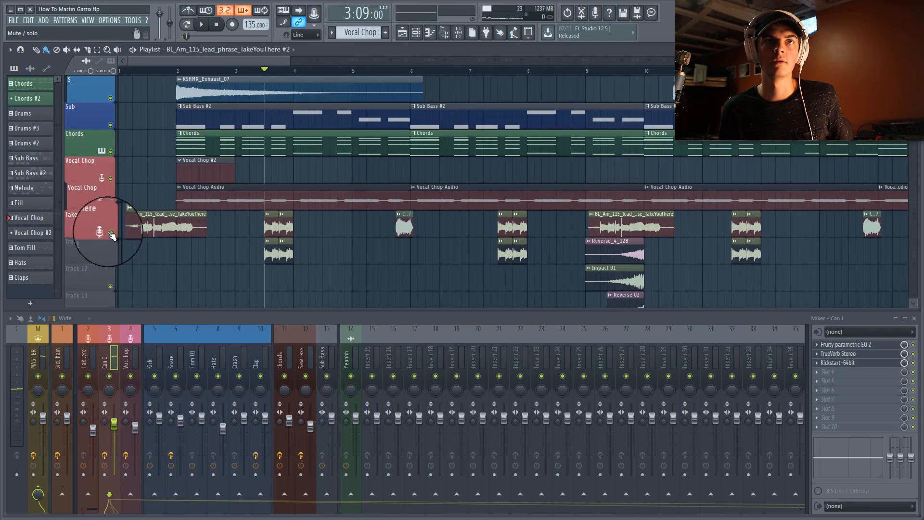
pyautogui.click(235, 71)
pyautogui.press('space')
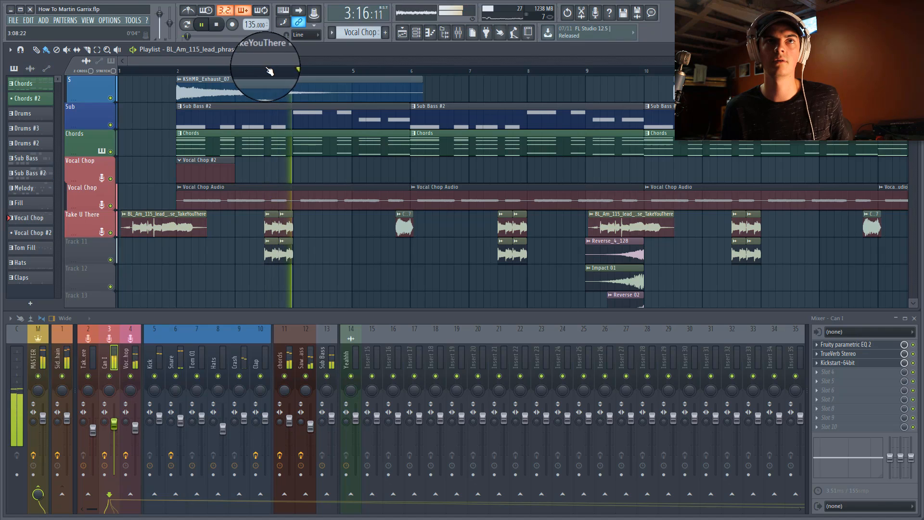
pyautogui.moveTo(255, 60); pyautogui.dragTo(279, 57)
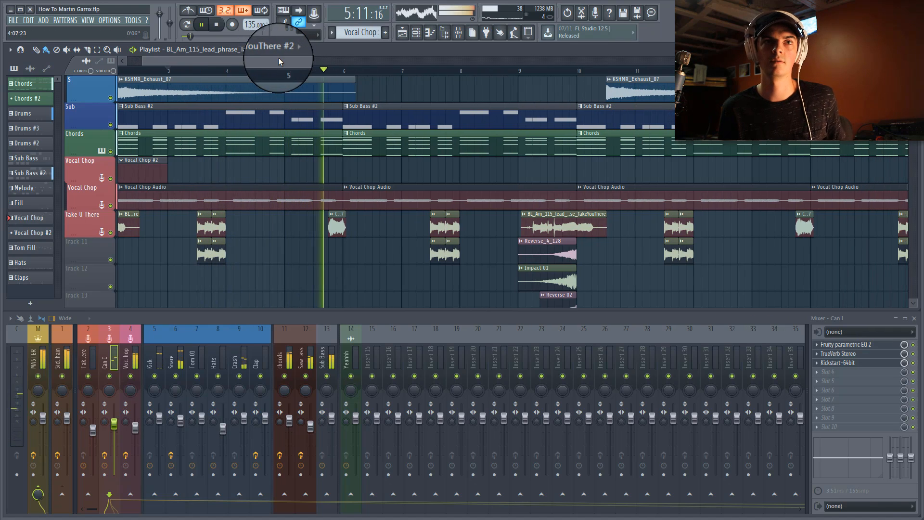
# Step: Stop playback, place the playhead just before the Chant_17 clip in bar 5 and open the clip's settings
pyautogui.press('space')
pyautogui.scroll(2, 323, 74)
pyautogui.scroll(2, 324, 74)
pyautogui.click(332, 70)
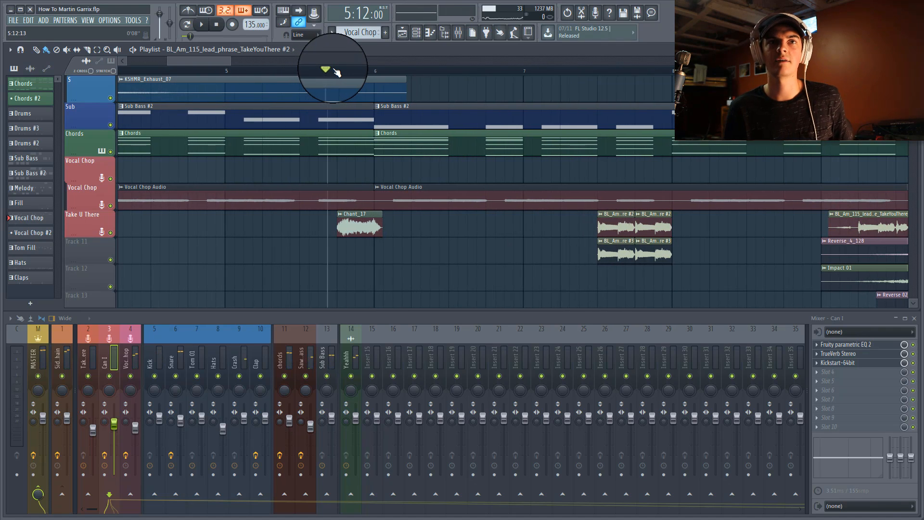
pyautogui.doubleClick(354, 233)
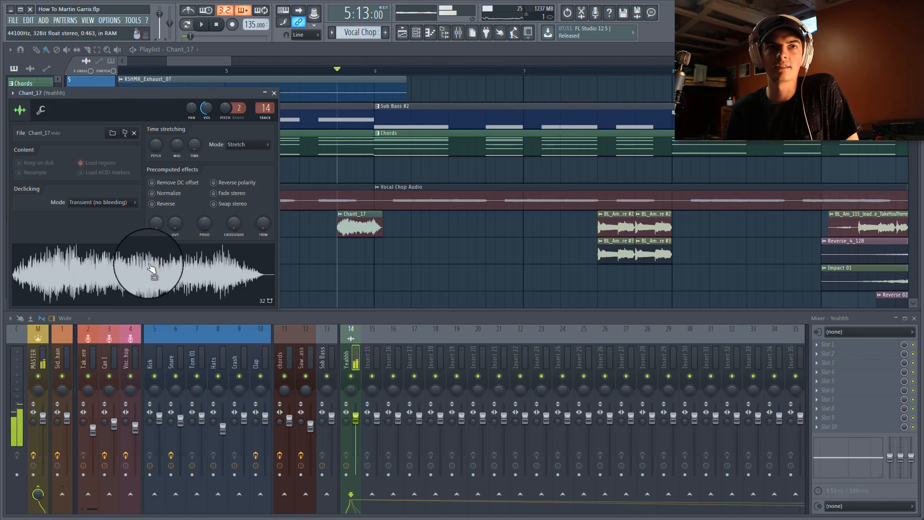
# Step: Locate Chant_17 in the Ghetto Shouts folder of the Free Stuff sample pack and preview it
pyautogui.click(443, 41)
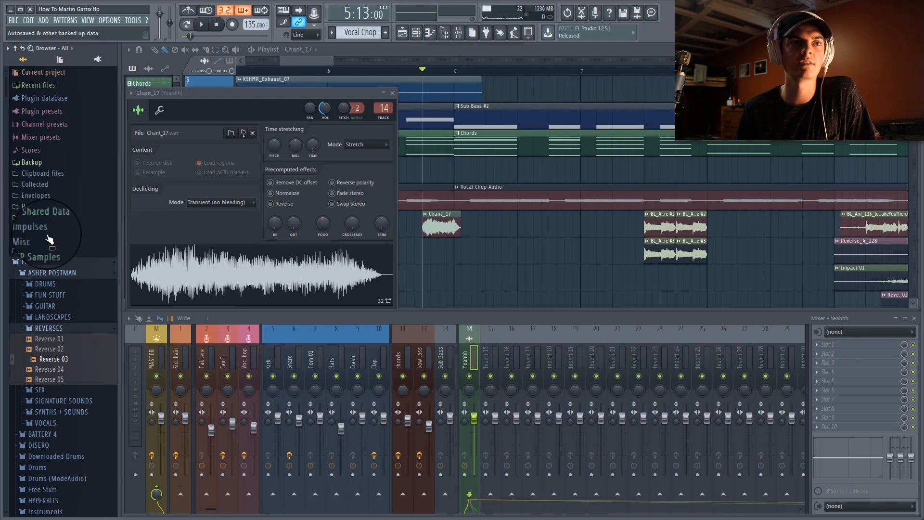
pyautogui.click(48, 328)
pyautogui.click(44, 274)
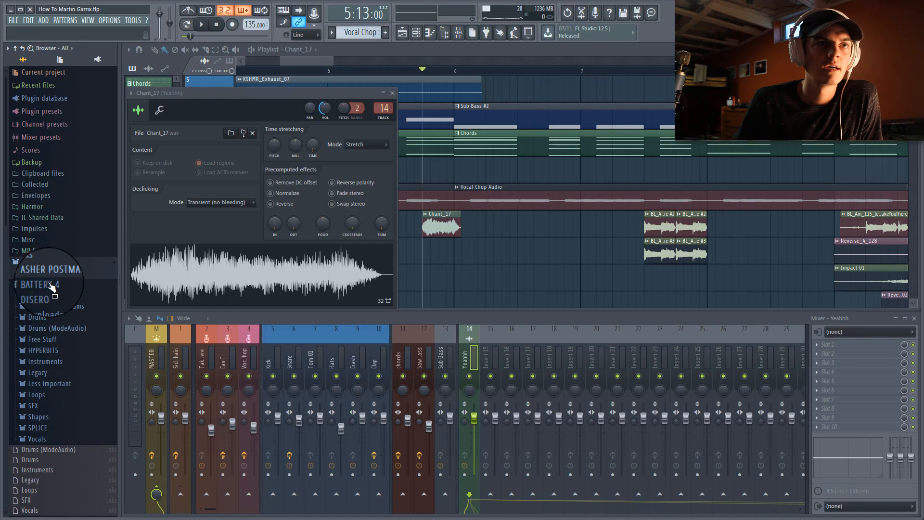
pyautogui.click(48, 338)
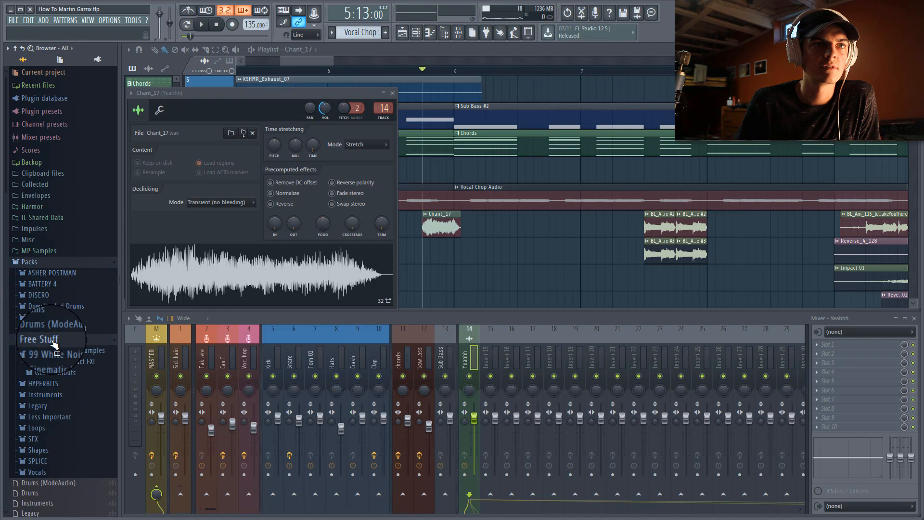
pyautogui.click(54, 372)
pyautogui.scroll(-3, 58, 337)
pyautogui.scroll(-5, 61, 294)
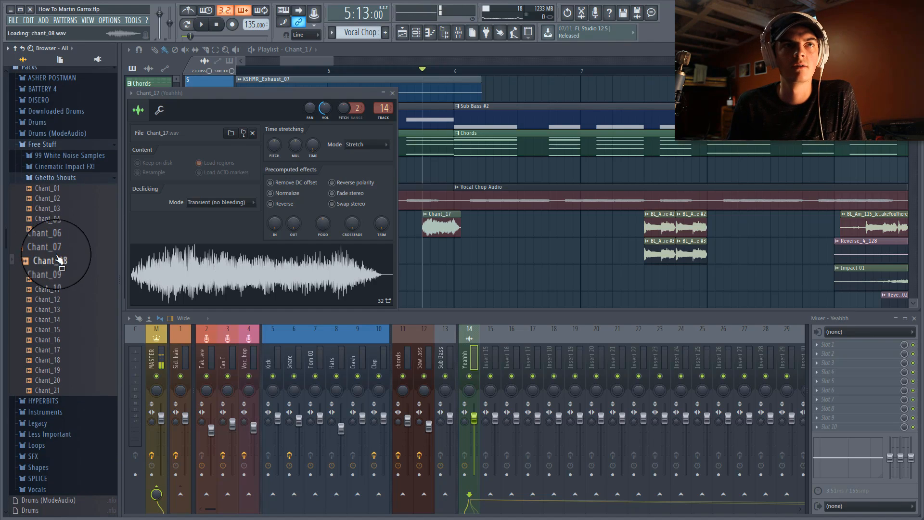
pyautogui.click(57, 351)
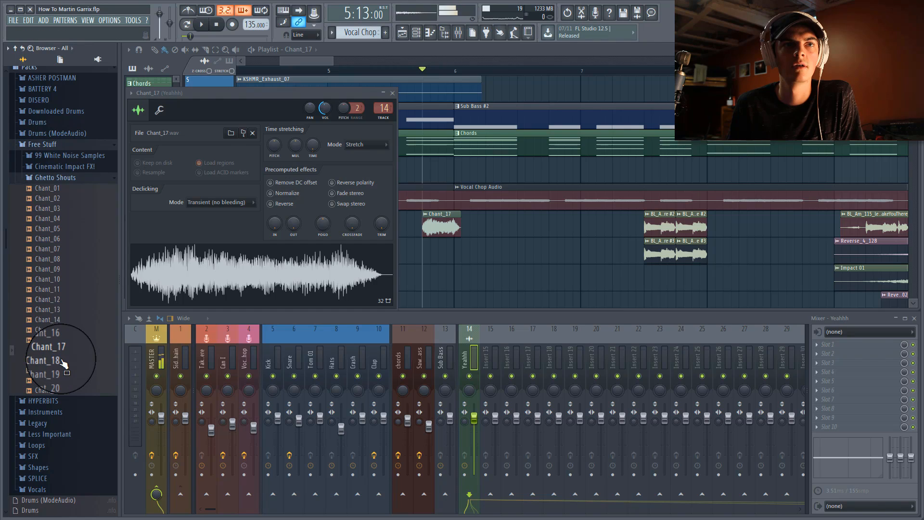
pyautogui.click(59, 356)
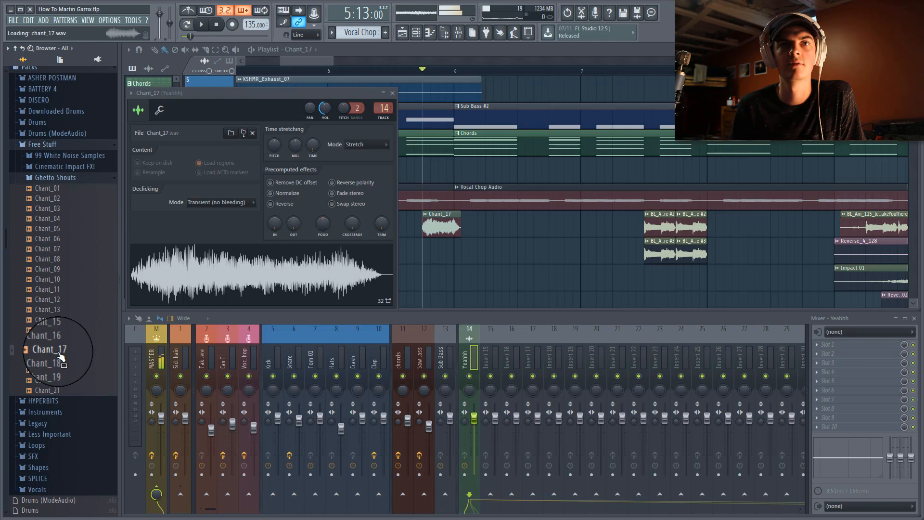
# Step: Close the Chant_17 settings, play the drop from about bar 5 into bar 10 and hide the mixer
pyautogui.press('Escape')
pyautogui.scroll(-4, 372, 73)
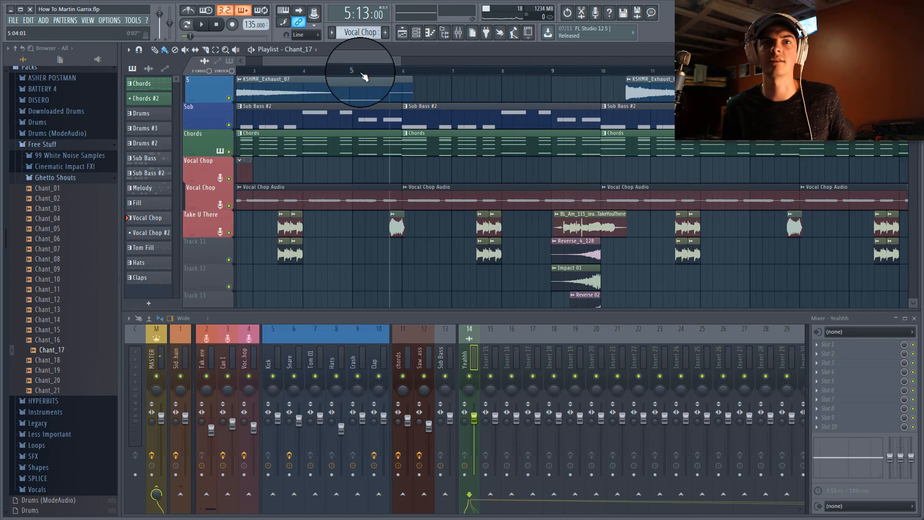
pyautogui.click(349, 74)
pyautogui.press('space')
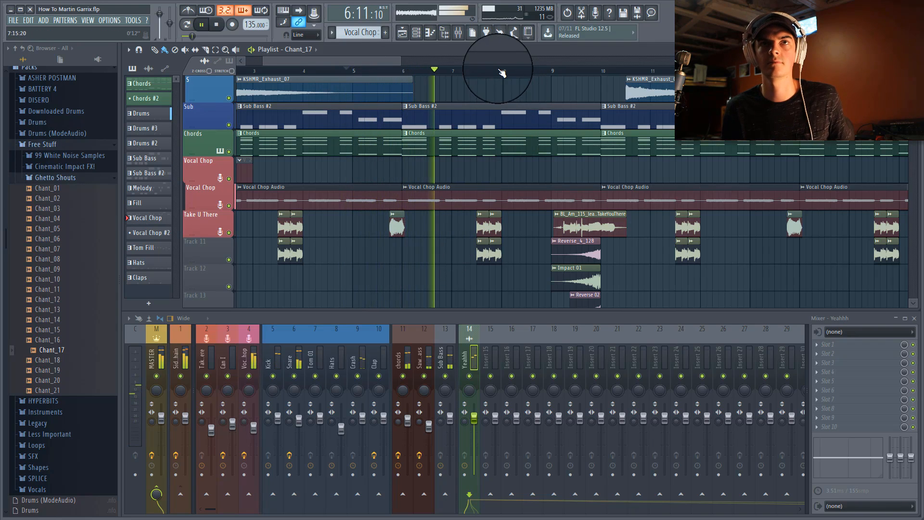
pyautogui.scroll(-2, 428, 59)
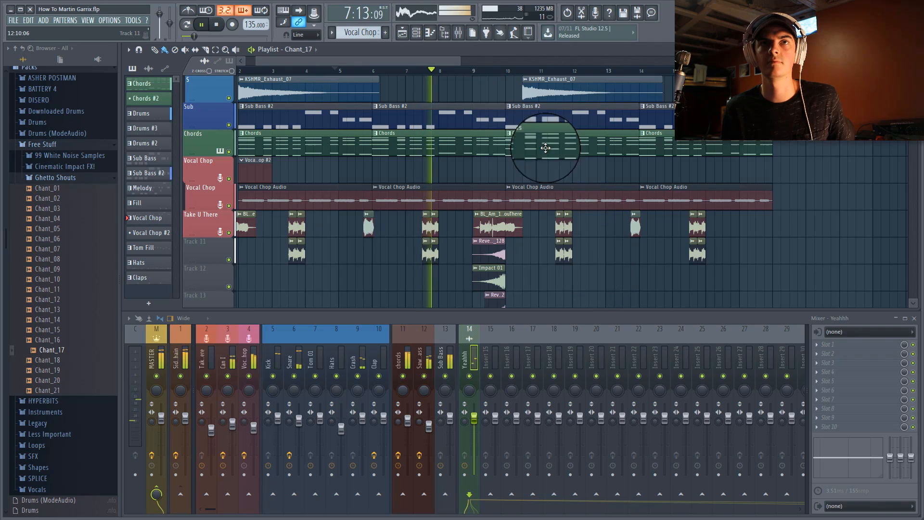
pyautogui.press('F9')
pyautogui.scroll(2, 476, 64)
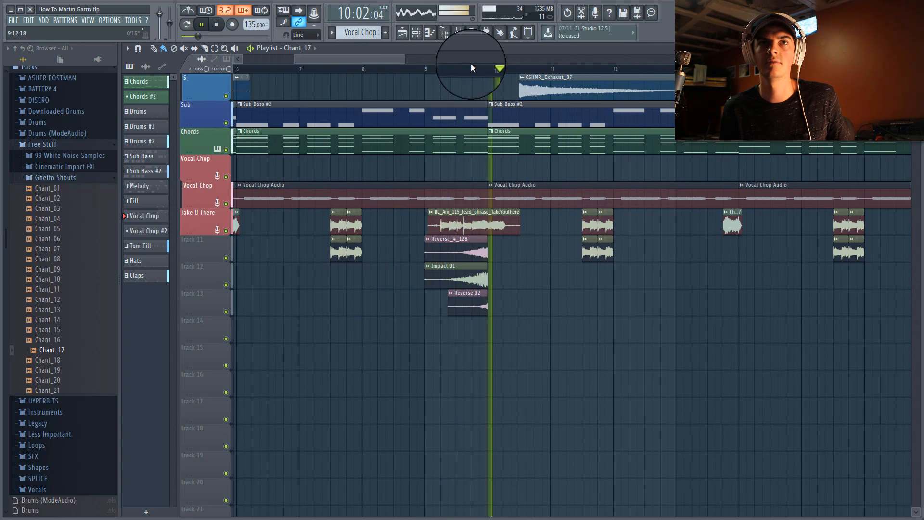
pyautogui.press('space')
# Step: Return the playhead to the doubled vocal clips in bar 3 of the first drop
pyautogui.scroll(-6, 476, 72)
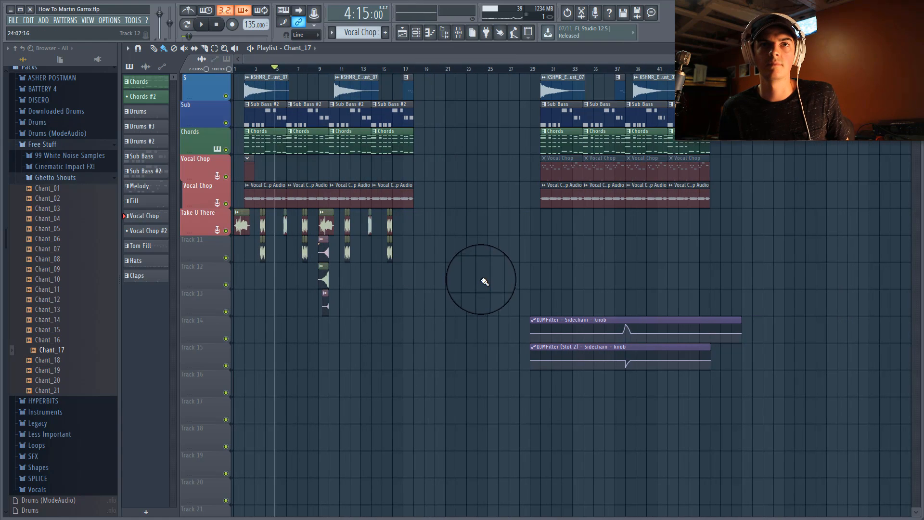
pyautogui.scroll(4, 309, 70)
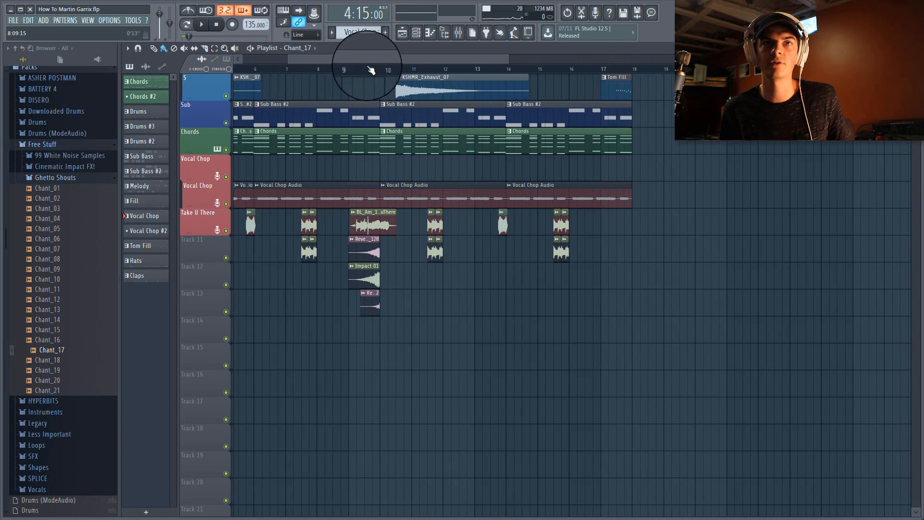
pyautogui.hscroll(-4, 357, 58)
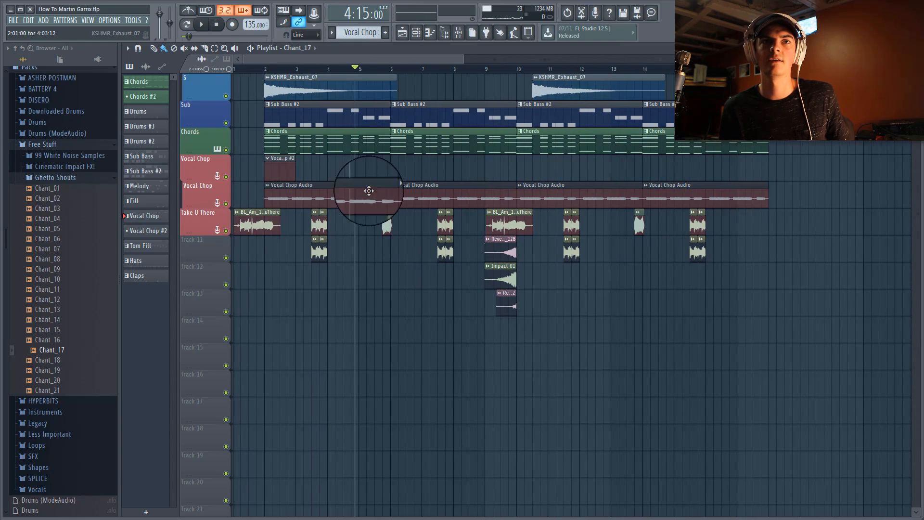
pyautogui.click(313, 69)
pyautogui.scroll(2, 313, 72)
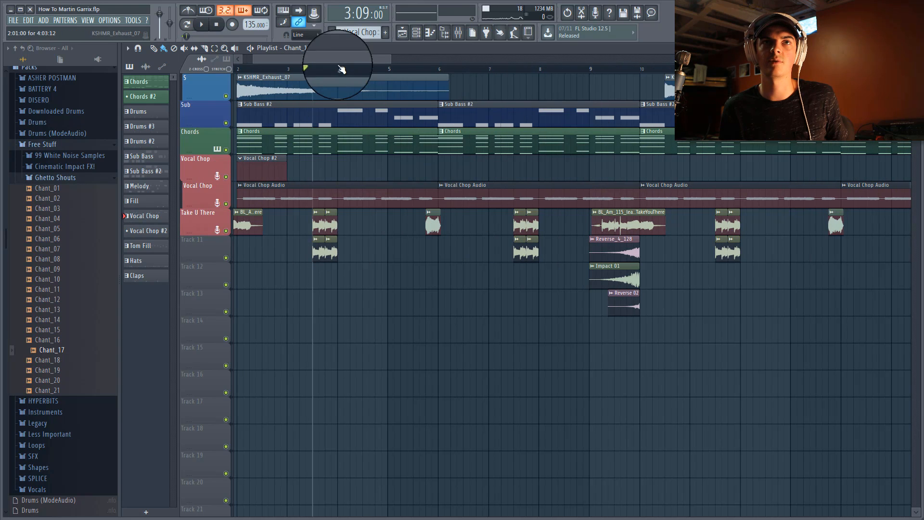
# Step: Place the playhead at bar 37 of the second drop, at the start of the Tom Fill clip
pyautogui.hscroll(-2, 326, 58)
pyautogui.scroll(-2, 347, 70)
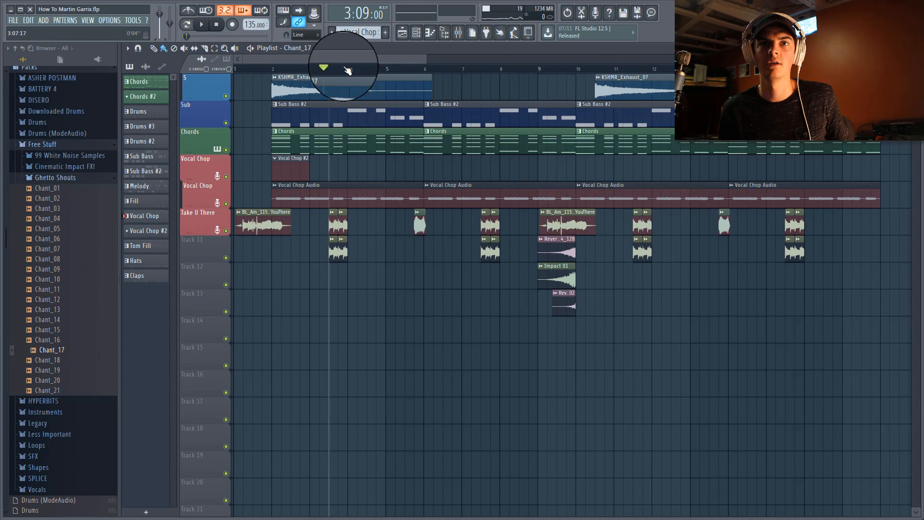
pyautogui.scroll(-5, 346, 69)
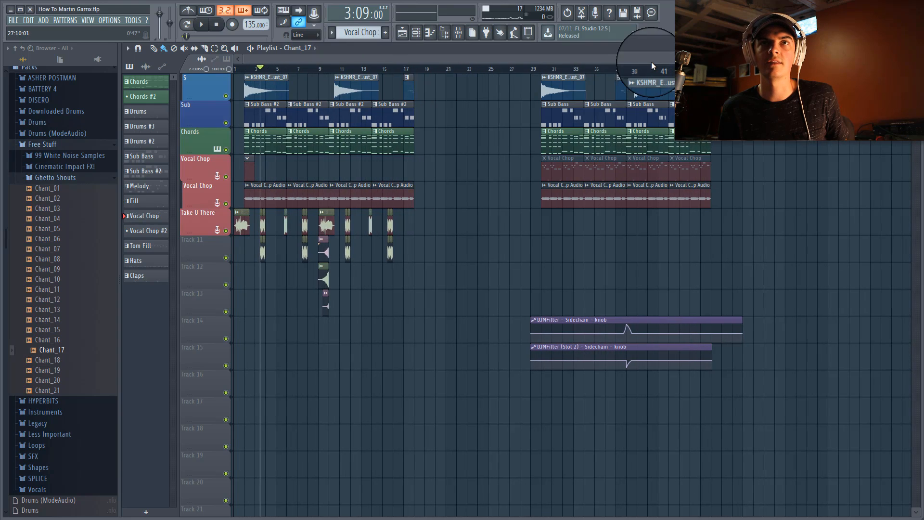
pyautogui.scroll(6, 640, 71)
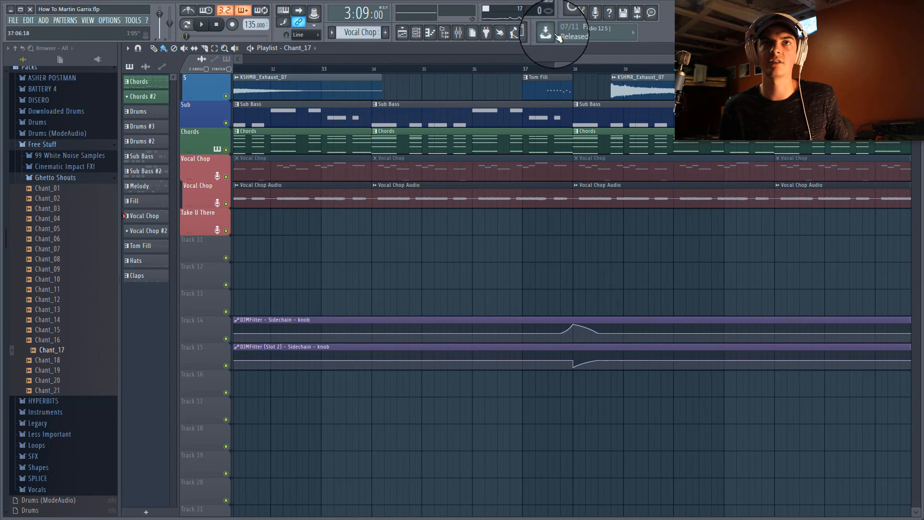
pyautogui.click(514, 70)
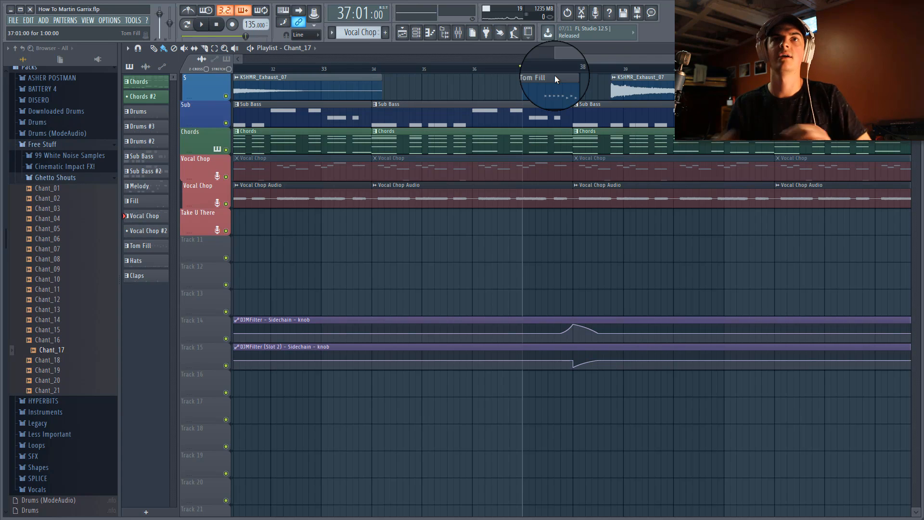
# Step: Open both DJMFilter effects on the Sidechain mixer track and play the transition from bar 37 into bar 38
pyautogui.click(458, 32)
pyautogui.click(458, 32)
pyautogui.click(458, 32)
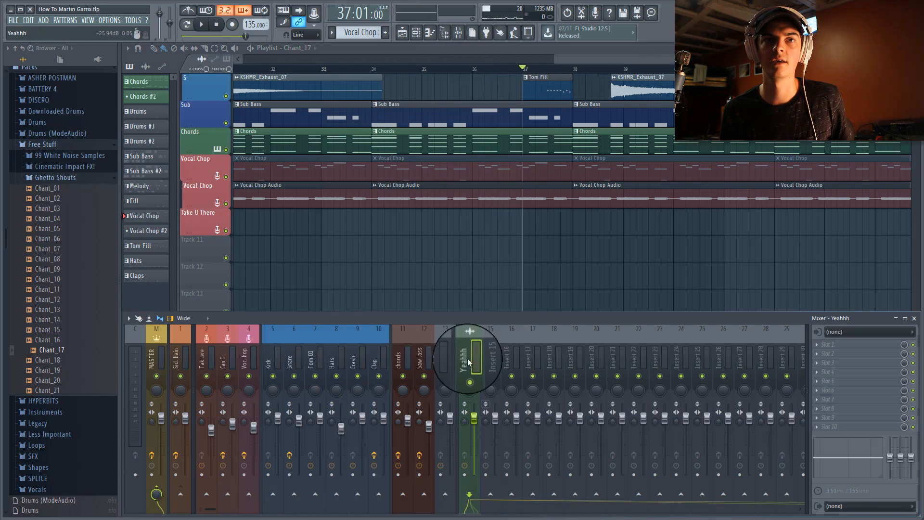
pyautogui.click(178, 356)
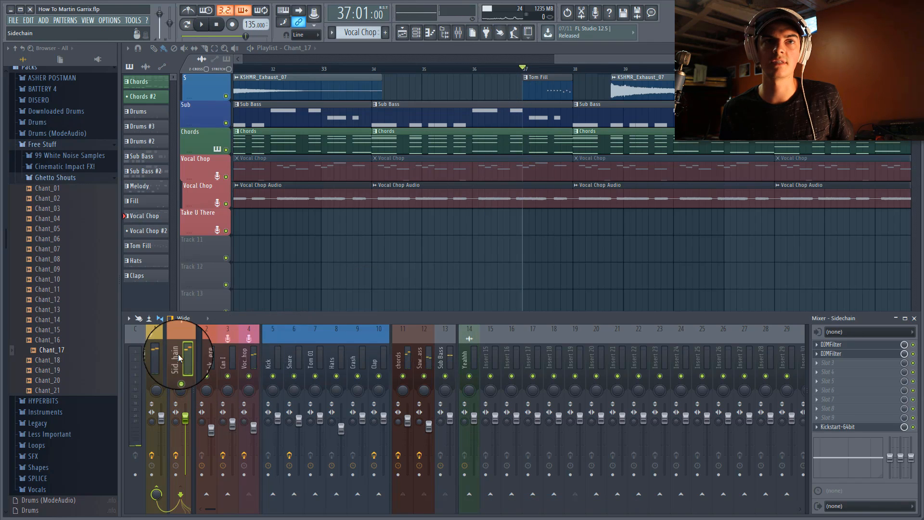
pyautogui.click(864, 344)
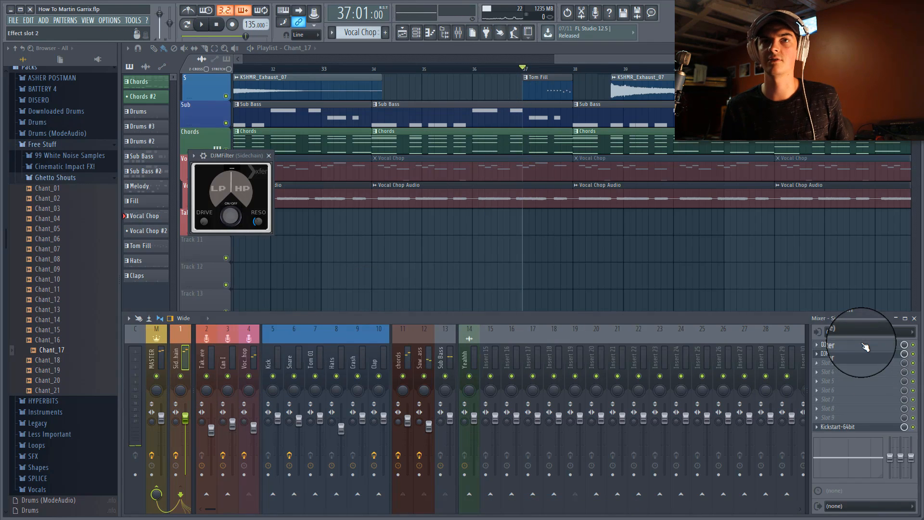
pyautogui.click(860, 351)
pyautogui.press('space')
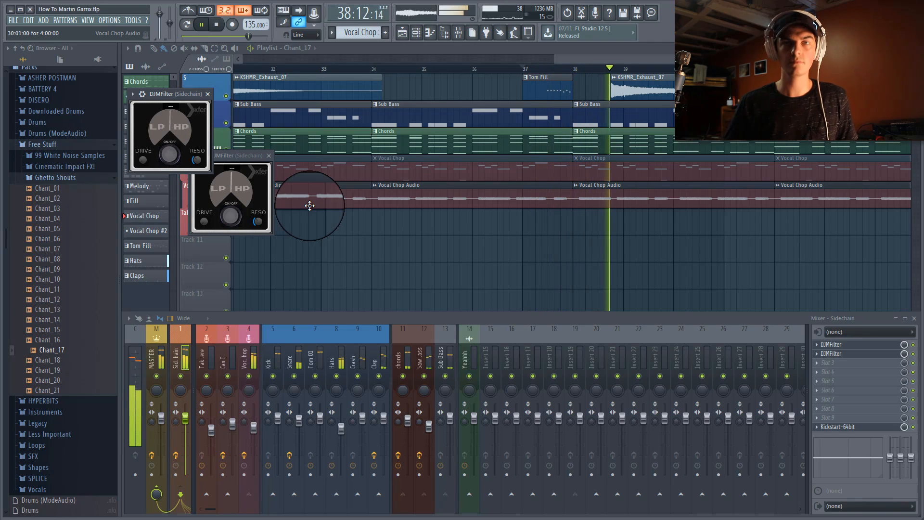
# Step: Copy both DJMFilter Sidechain automation clips to Tracks 14 and 15 under the first drop and audition the soloed transition effects from bar 9
pyautogui.press('F12')
pyautogui.press('space')
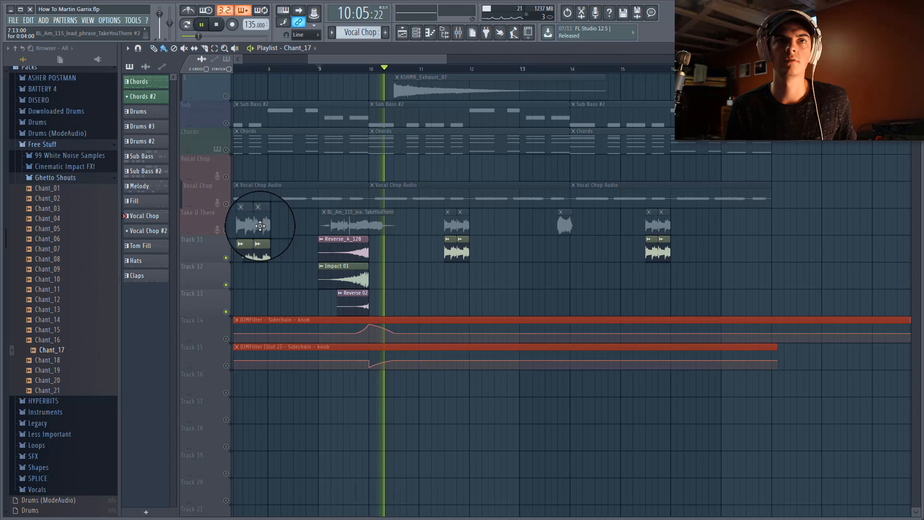
pyautogui.press('space')
pyautogui.click(225, 231)
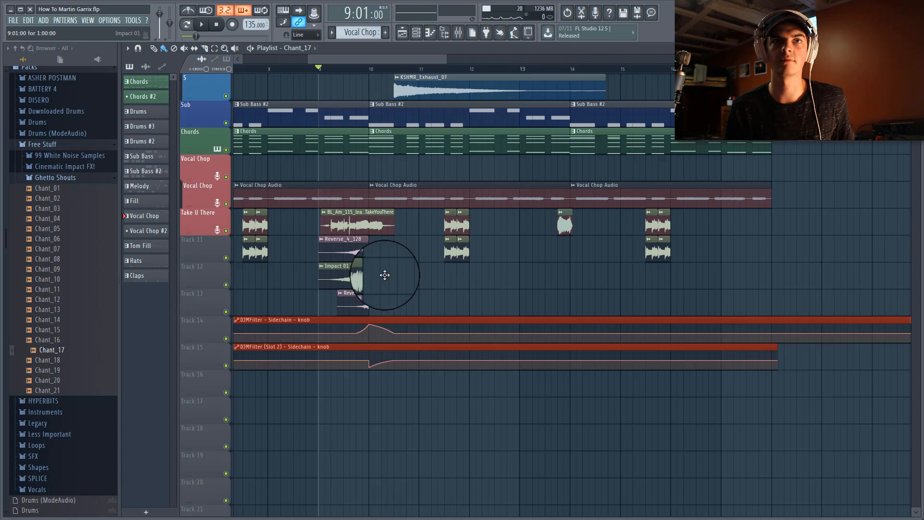
# Step: Play the first drop with all tracks active from bar 9 to its end at bar 18, and stop playback
pyautogui.press('space')
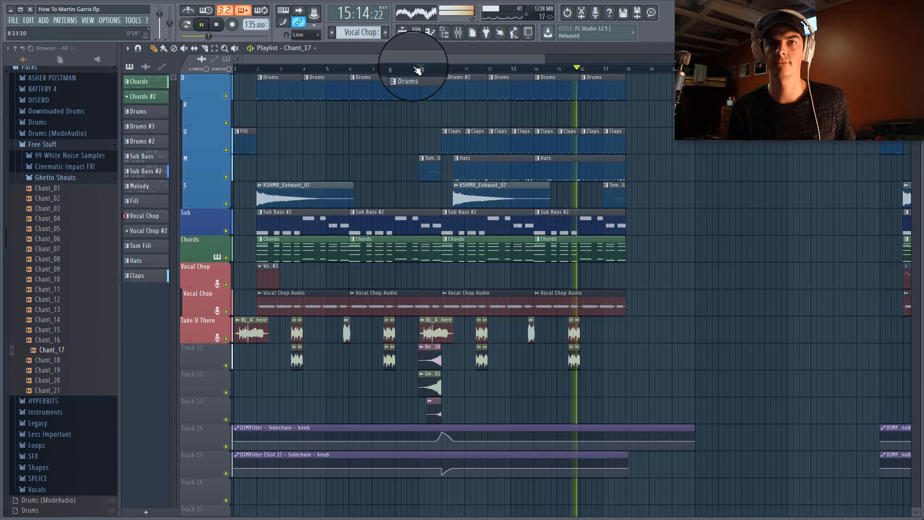
pyautogui.scroll(-2, 470, 73)
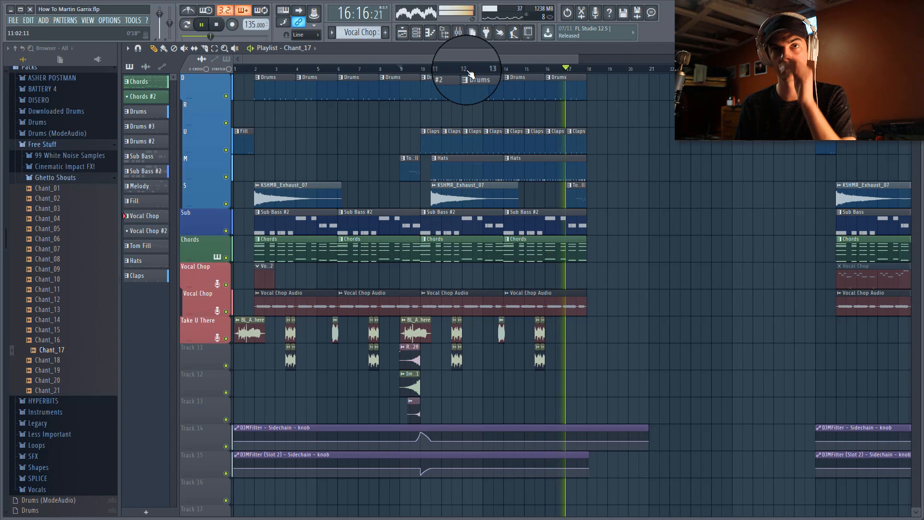
pyautogui.scroll(-2, 470, 73)
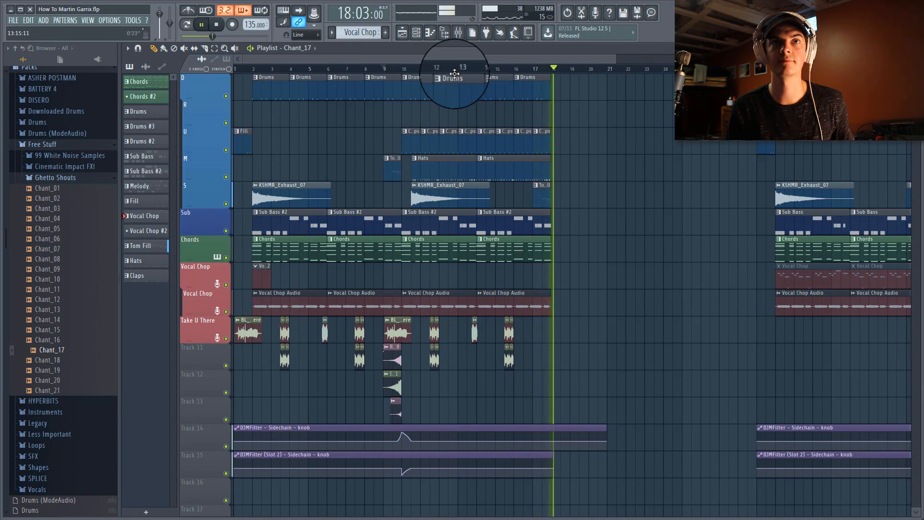
pyautogui.scroll(3, 443, 72)
pyautogui.press('space')
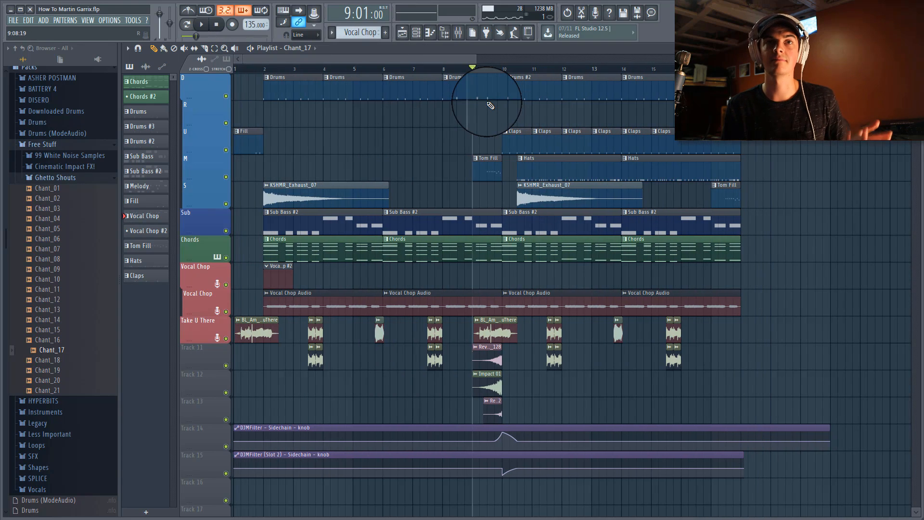
pyautogui.scroll(1, 269, 67)
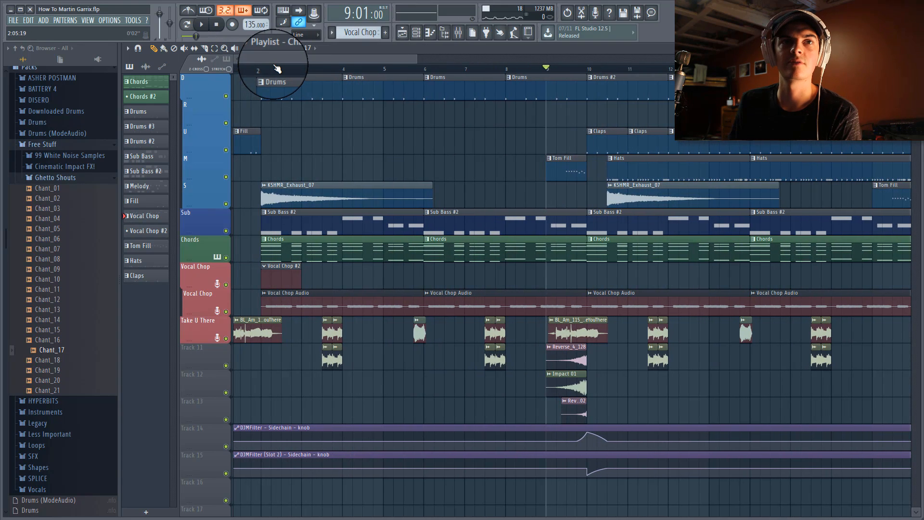
pyautogui.scroll(-3, 276, 69)
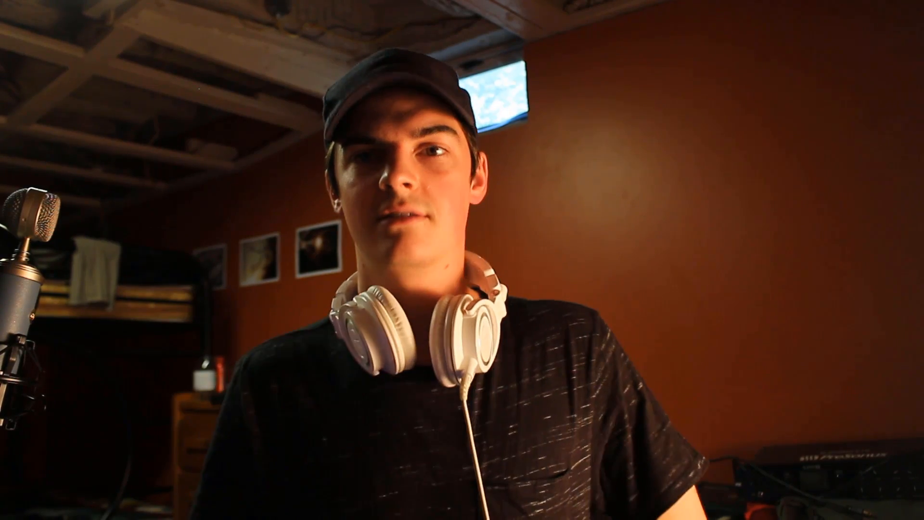